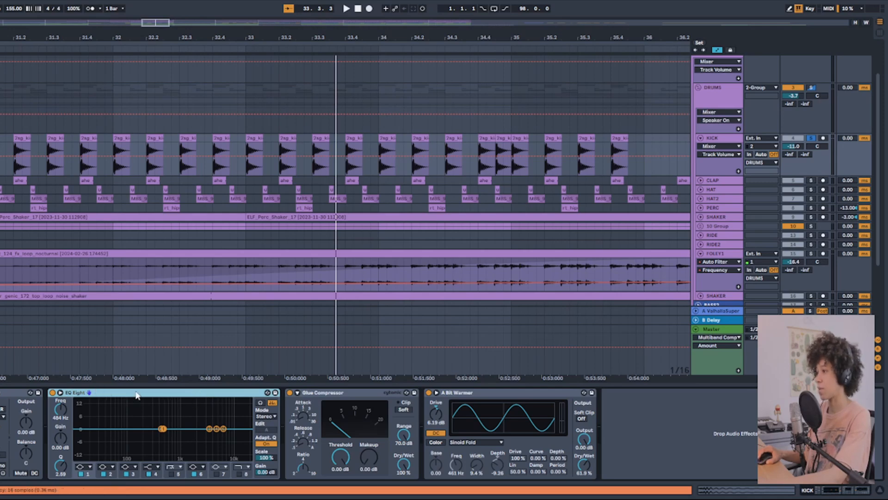
Step: Review the Glue Compressor and A Bit Warmer devices in the KICK track's effect chain
scroll(68, 192, "down", 8)
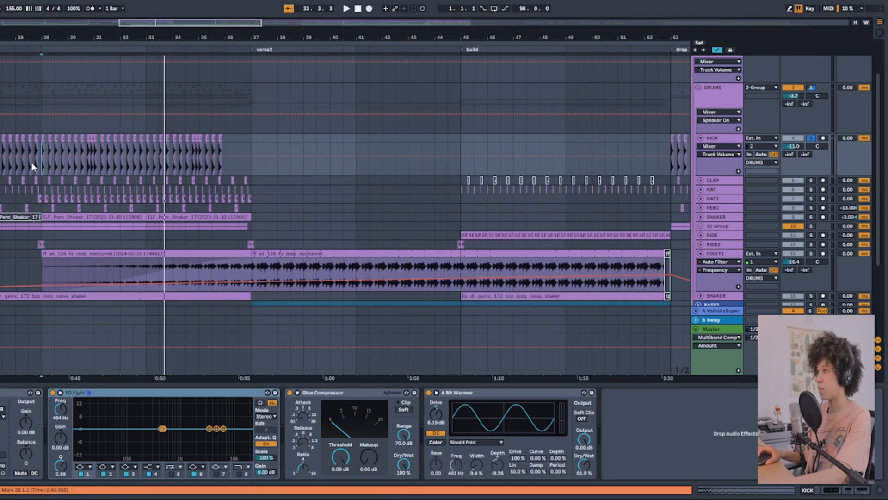
scroll(42, 166, "up", 4)
scroll(43, 166, "up", 5)
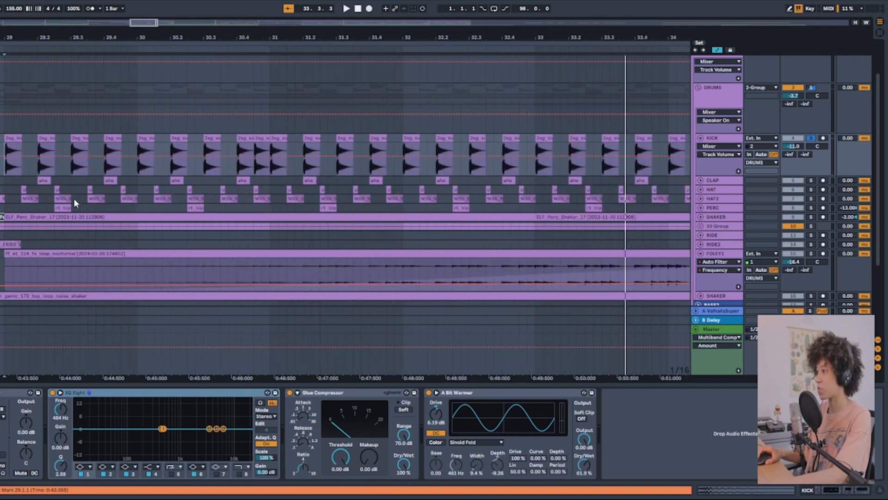
left_click(350, 393)
left_click(505, 395, "shift")
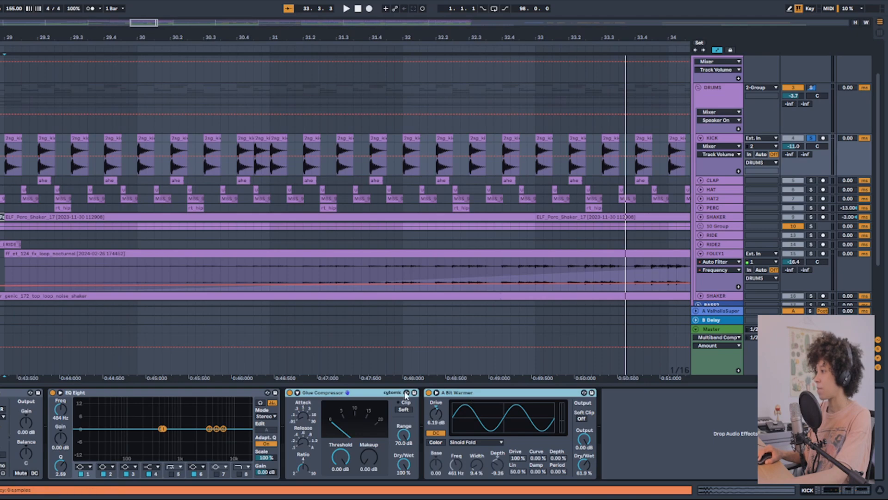
left_click(513, 395)
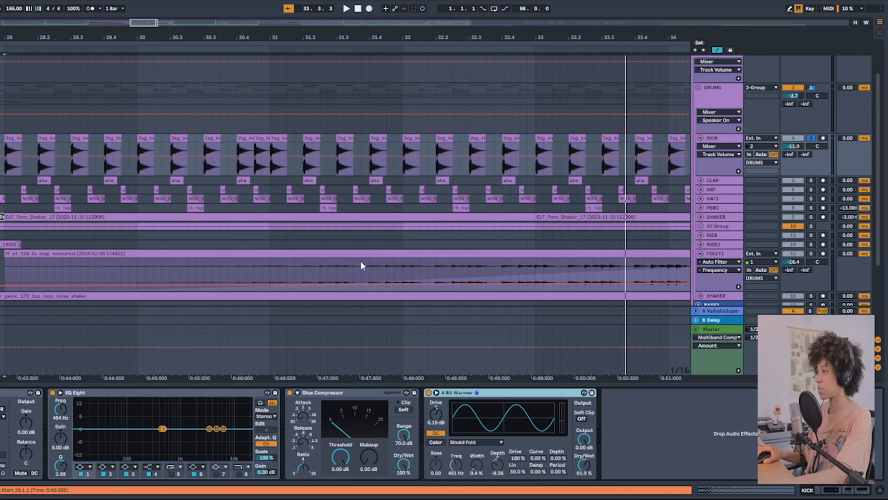
scroll(121, 206, "down", 4)
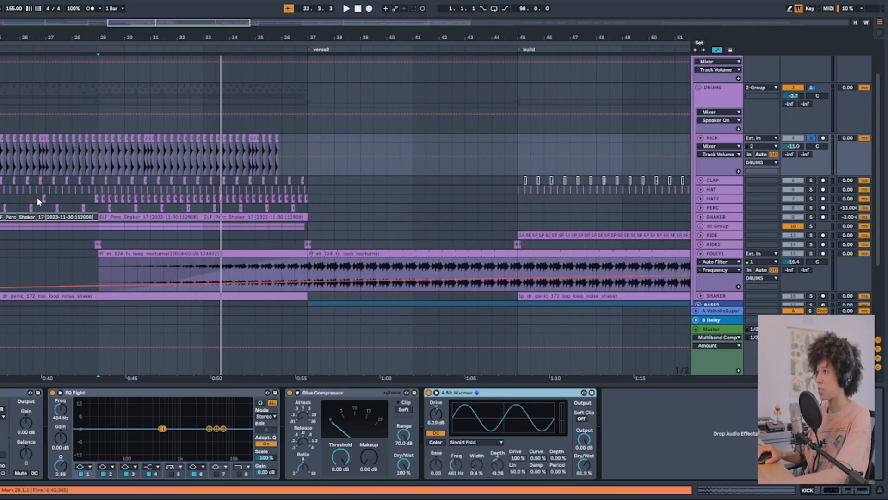
Step: Unfold and solo the CLAP track, and play it back
scroll(37, 196, "up", 2)
left_click(357, 394)
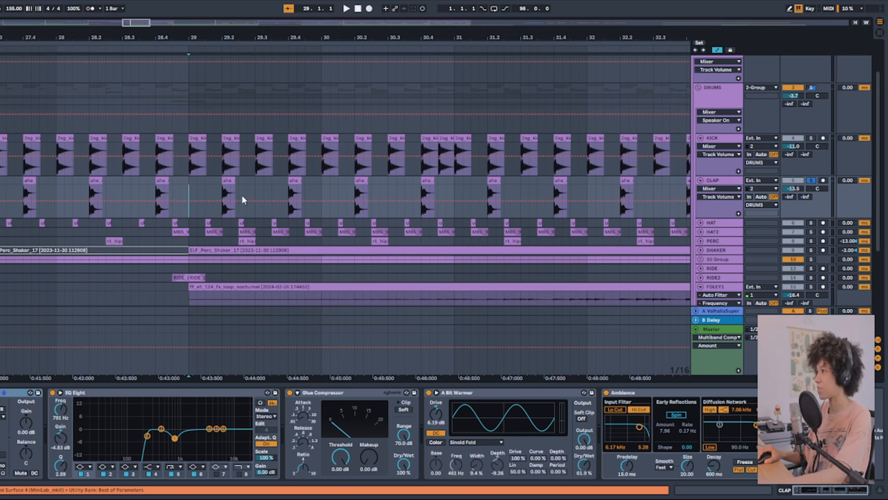
key("space")
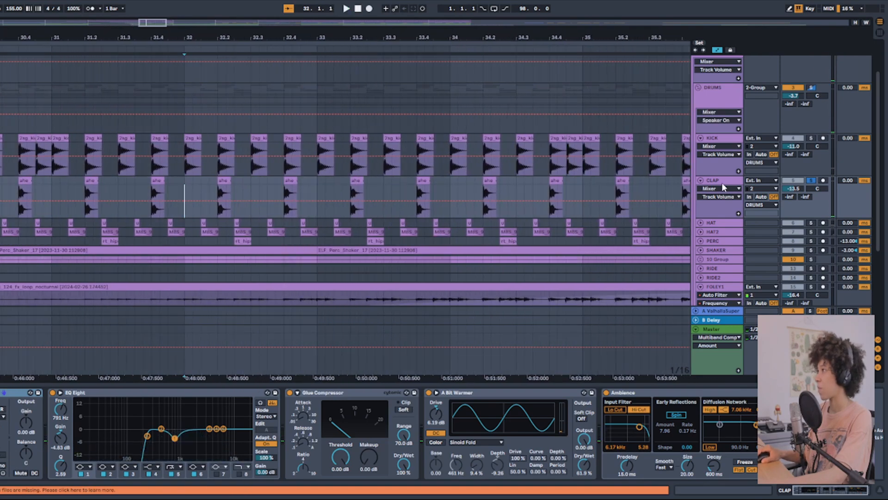
Step: Boost the 791 Hz band to 14.8 dB in the CLAP track's EQ Eight and listen to the clap
left_click(721, 181)
left_click(137, 392)
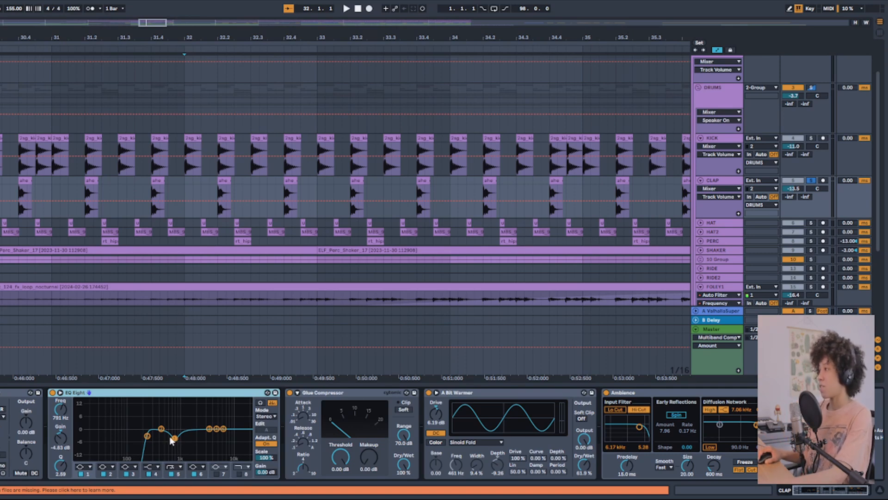
left_click(174, 438)
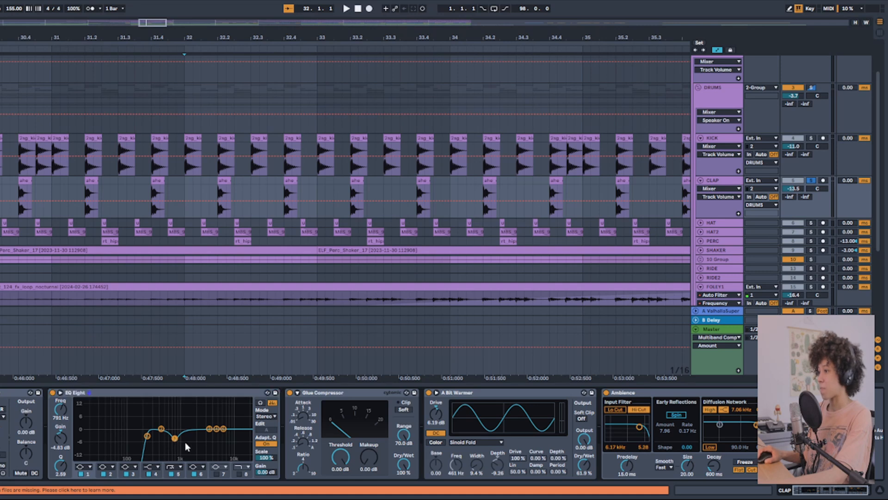
left_click_drag(60, 446, 60, 407)
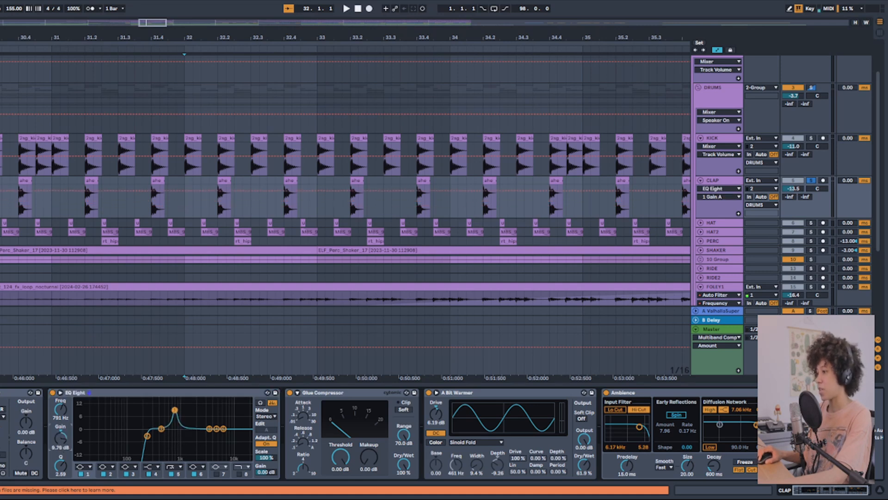
key("space")
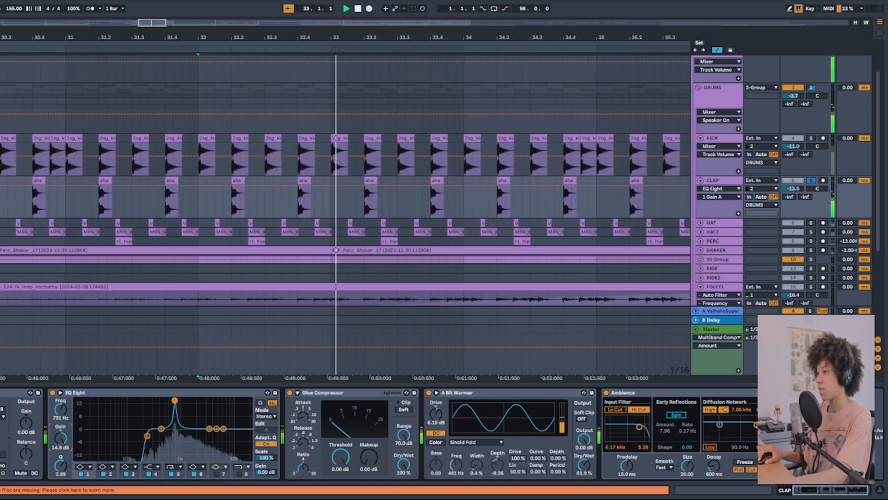
key("space")
Step: Set the gain of the 791 Hz band in the CLAP track's EQ Eight to -4.83 dB
left_click_drag(60, 438, 60, 472)
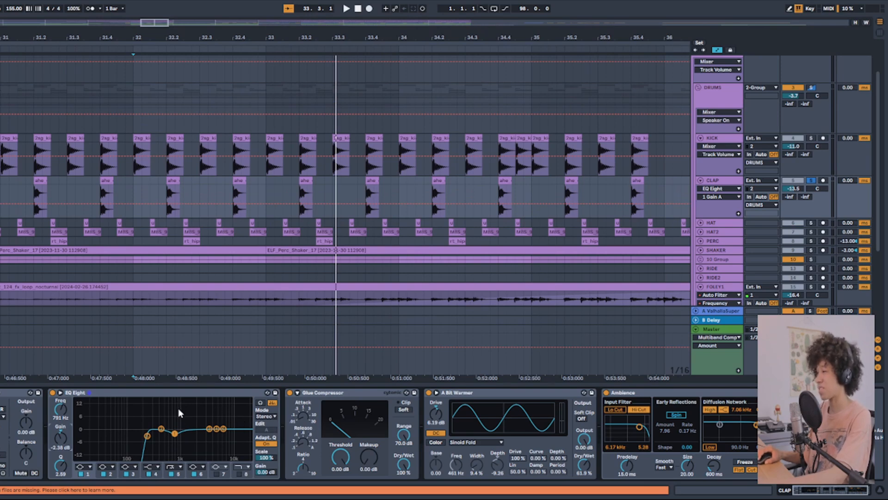
left_click_drag(60, 437, 60, 444)
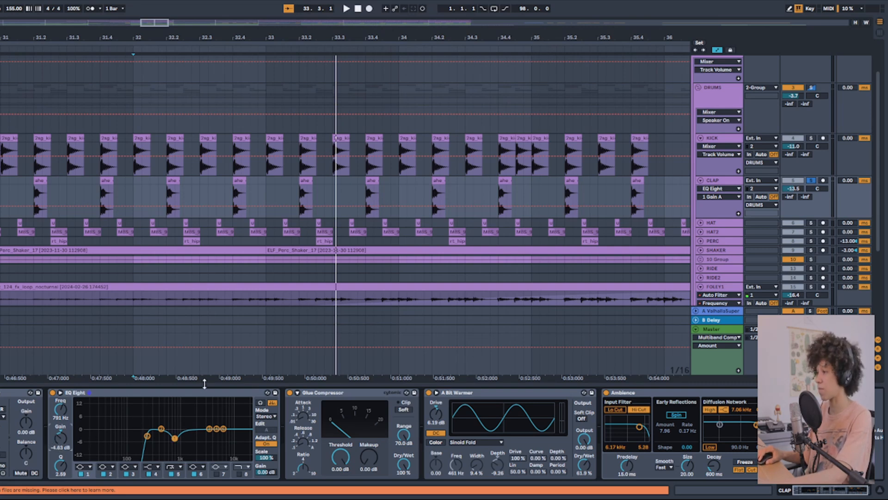
Step: Compare the clap during playback with its Ambience reverb bypassed and re-enabled
left_click(326, 392)
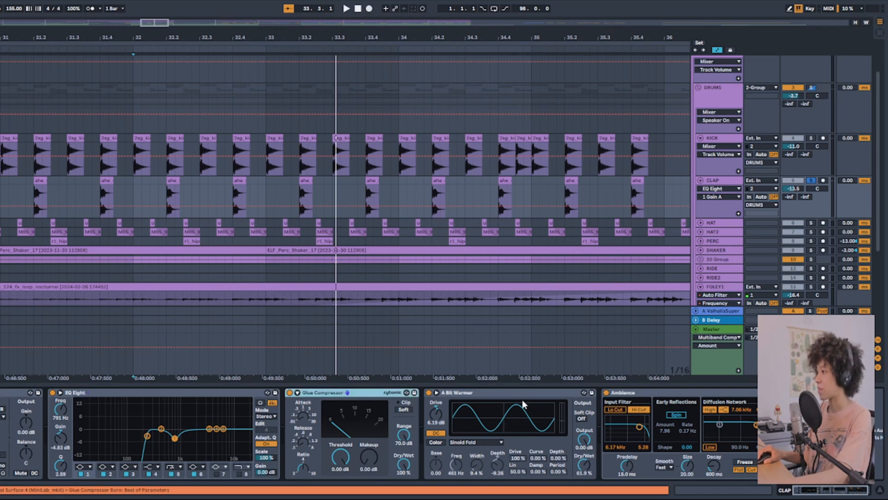
left_click(623, 393)
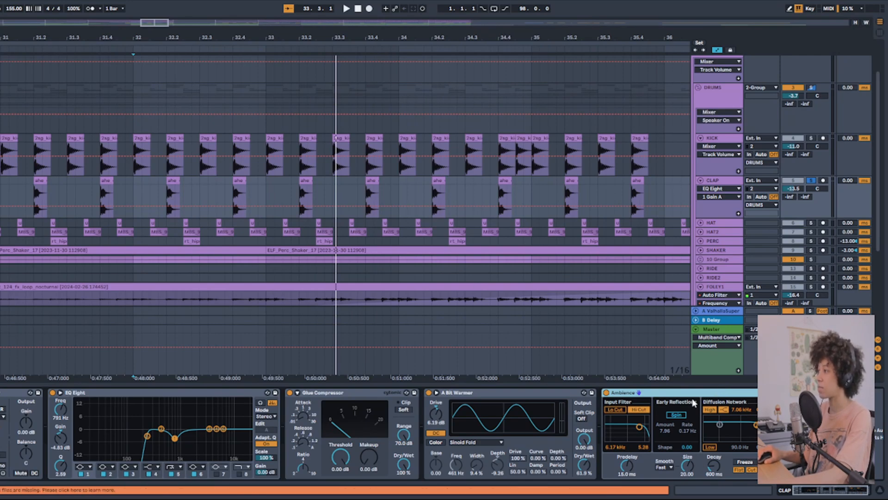
scroll(256, 221, "down", 5)
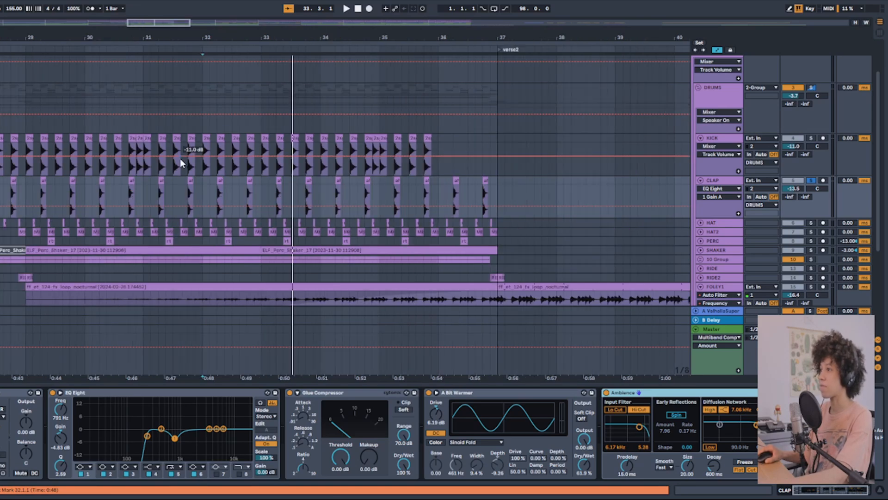
scroll(133, 200, "left", 2)
scroll(132, 204, "left", 8)
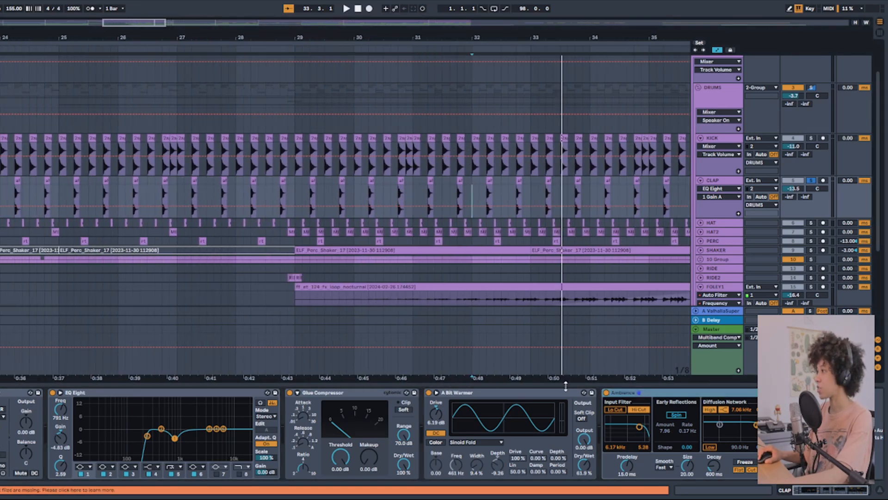
left_click(606, 393)
key("space")
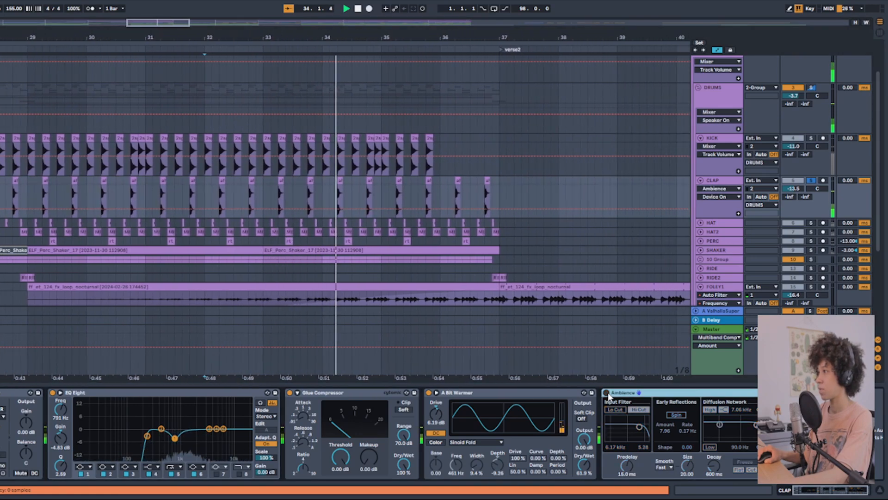
left_click(606, 392)
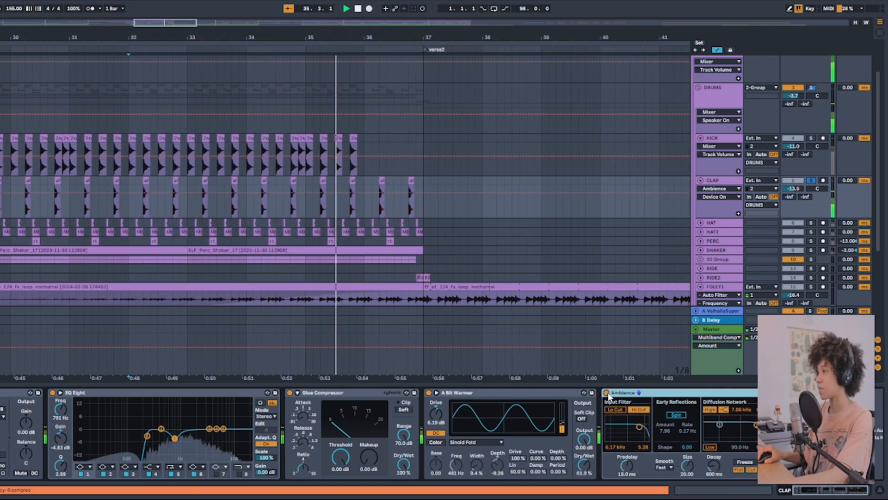
key("space")
Step: Solo and unfold the HAT track, and play it back from bar 27
left_click(811, 222)
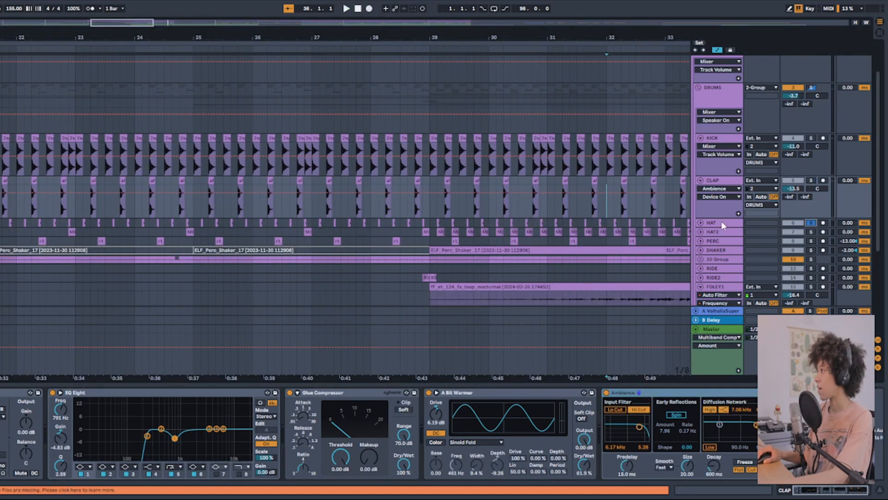
left_click(701, 223)
left_click(312, 243)
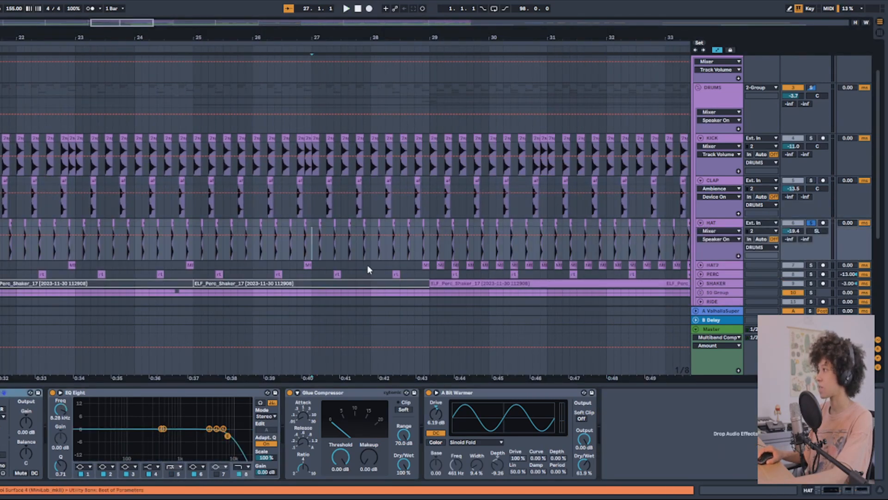
key("plus")
key("plus")
left_click(722, 217)
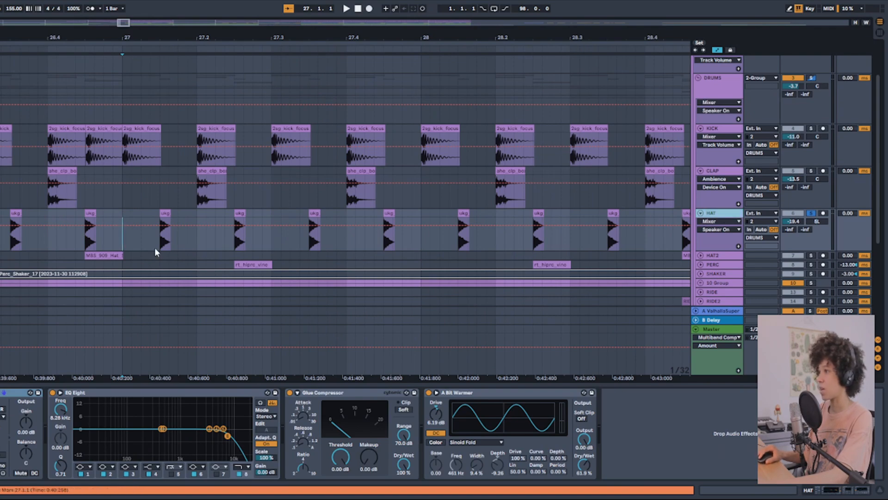
key("space")
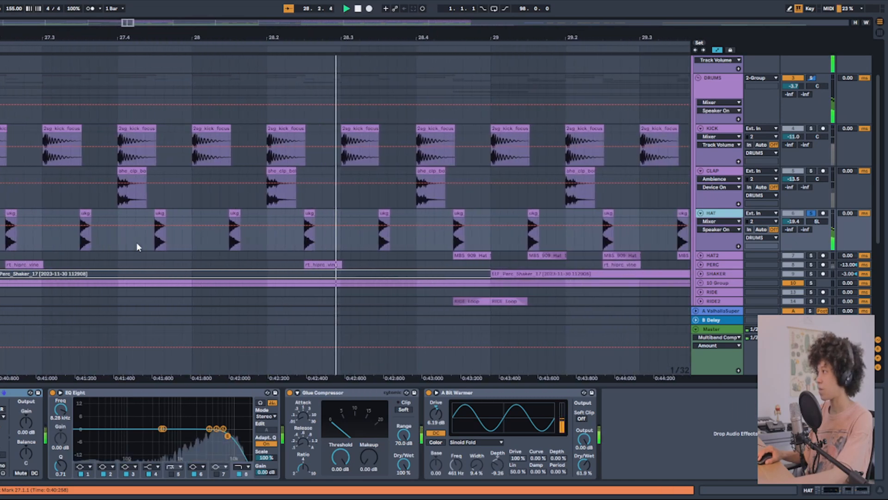
key("space")
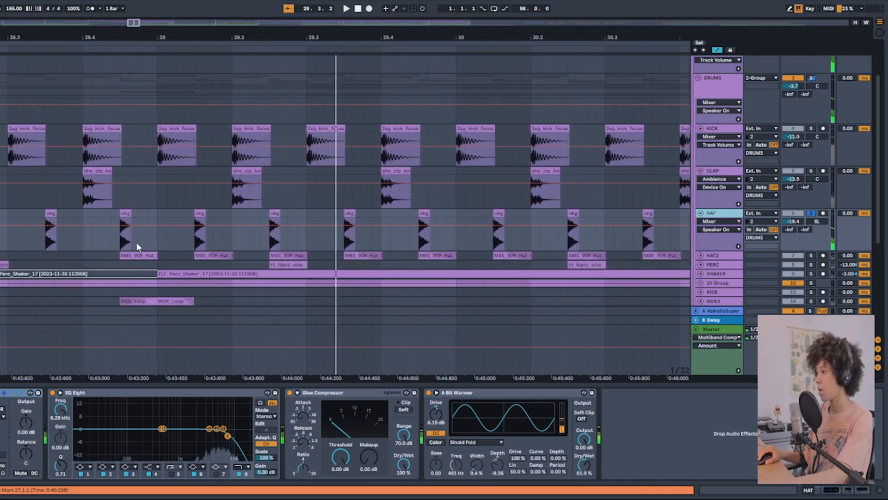
Step: Review the EQ Eight, Glue Compressor and A Bit Warmer devices in the HAT track's effect chain
left_click(208, 396)
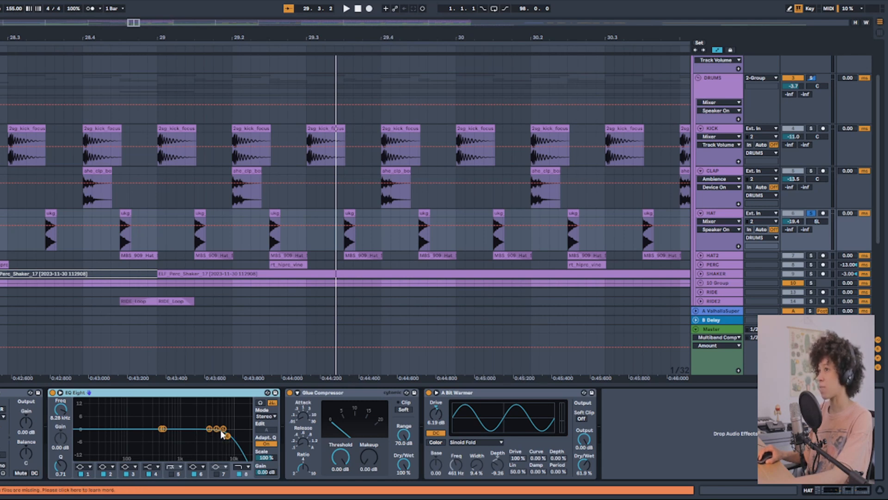
scroll(310, 298, "up", 3)
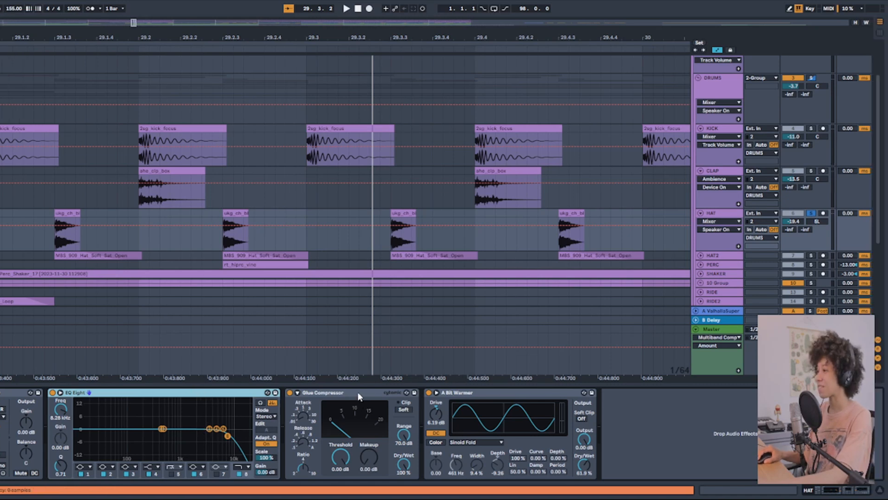
left_click(360, 397)
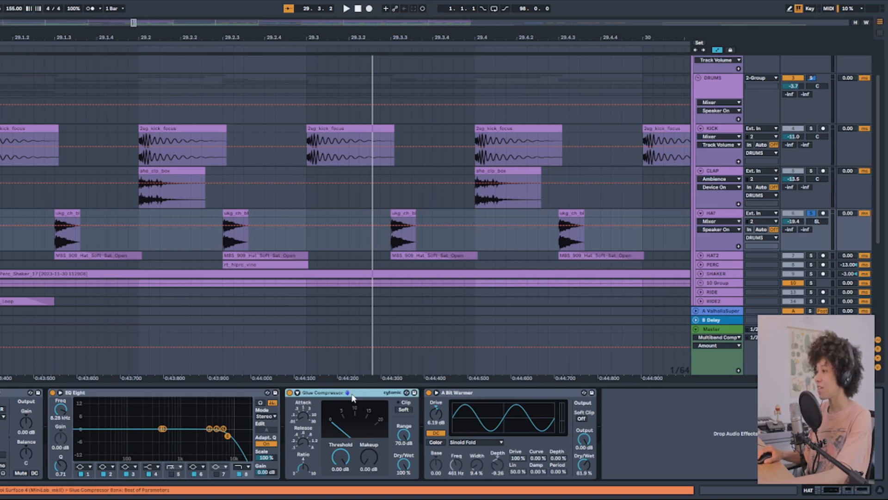
left_click(477, 396)
Step: Unfold and solo the HAT2 track
left_click(700, 255)
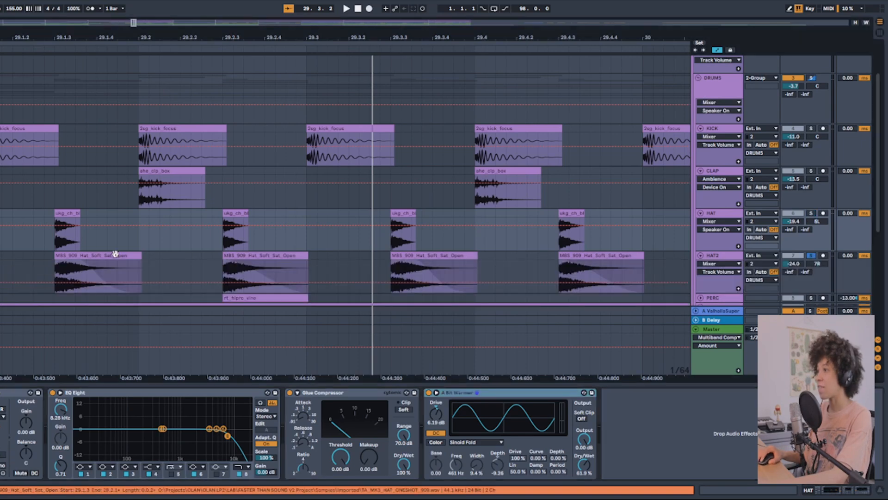
left_click(114, 253)
key("s")
Step: Select the open hat clip at 28.4.3 on the HAT2 track and play back from there
scroll(115, 253, "down", 3)
scroll(130, 259, "down", 3)
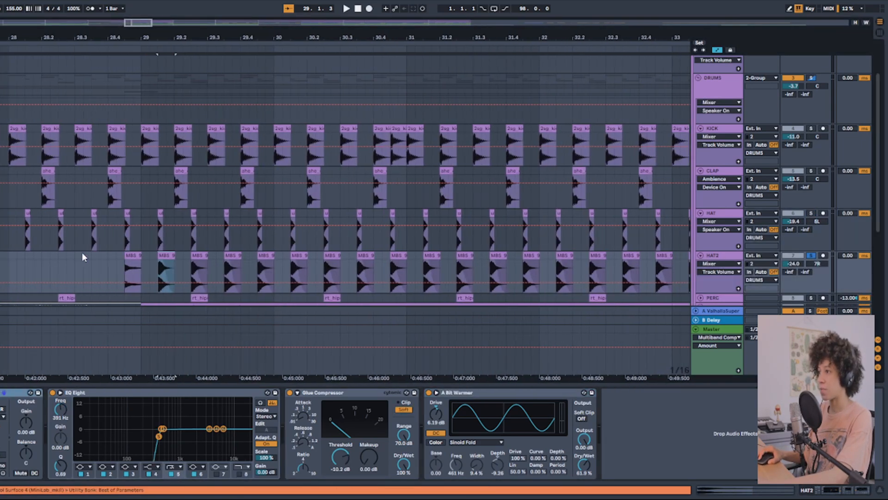
scroll(131, 256, "up", 6)
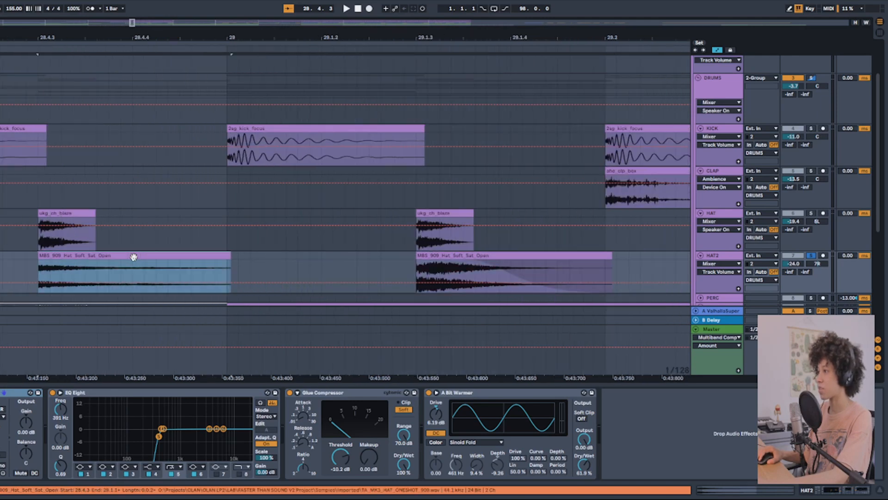
scroll(134, 257, "down", 2)
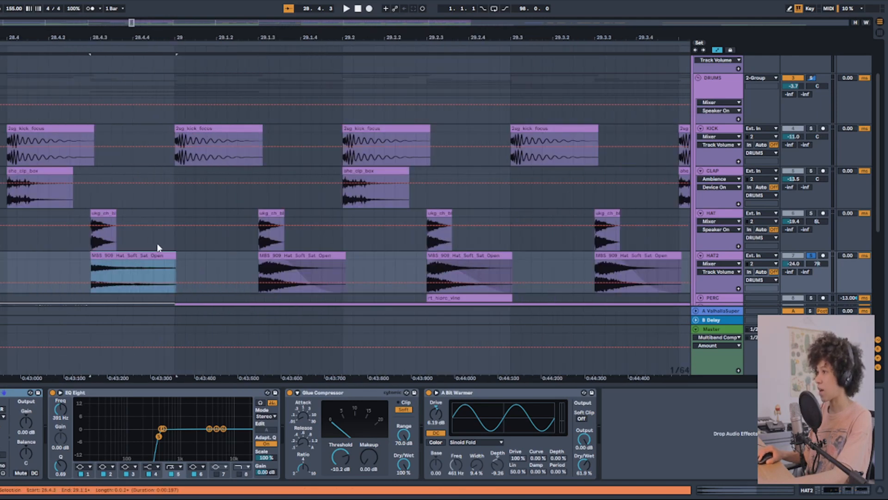
key("space")
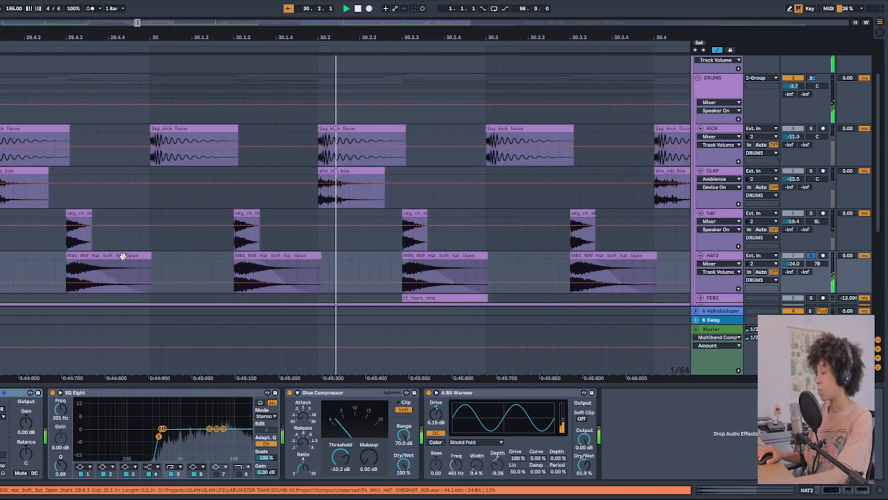
key("space")
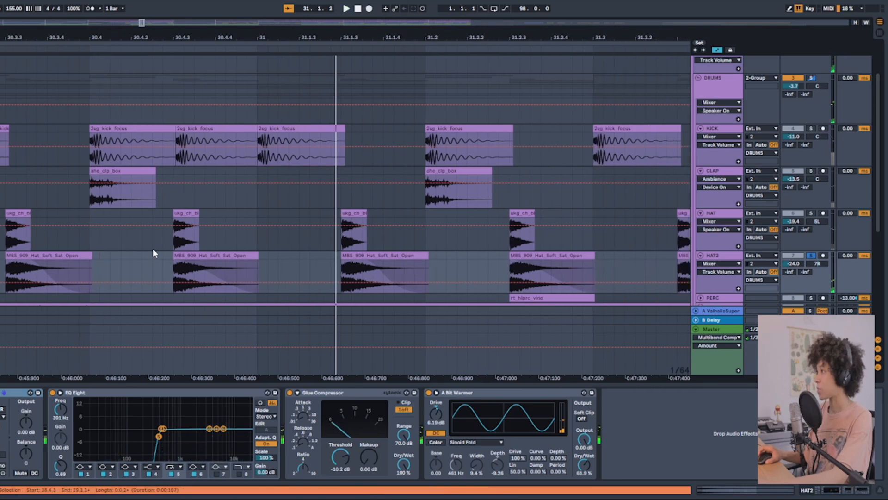
scroll(152, 248, "left", 8)
scroll(152, 248, "left", 8)
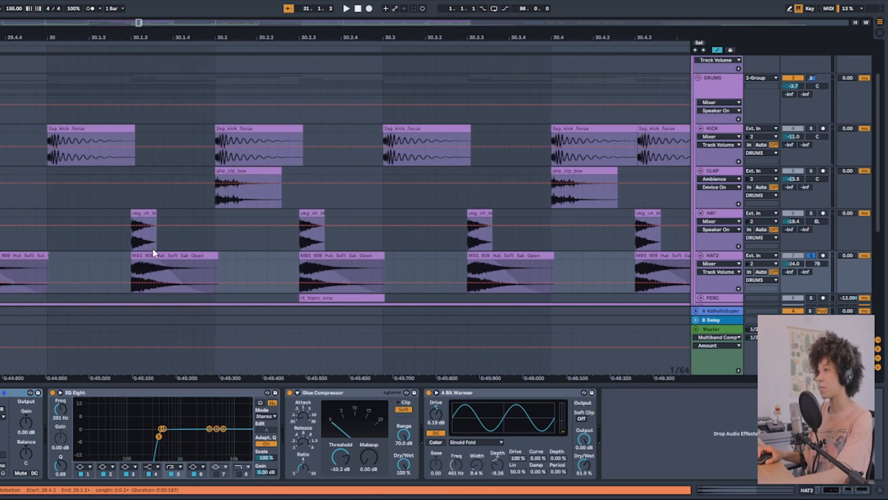
scroll(147, 250, "left", 6)
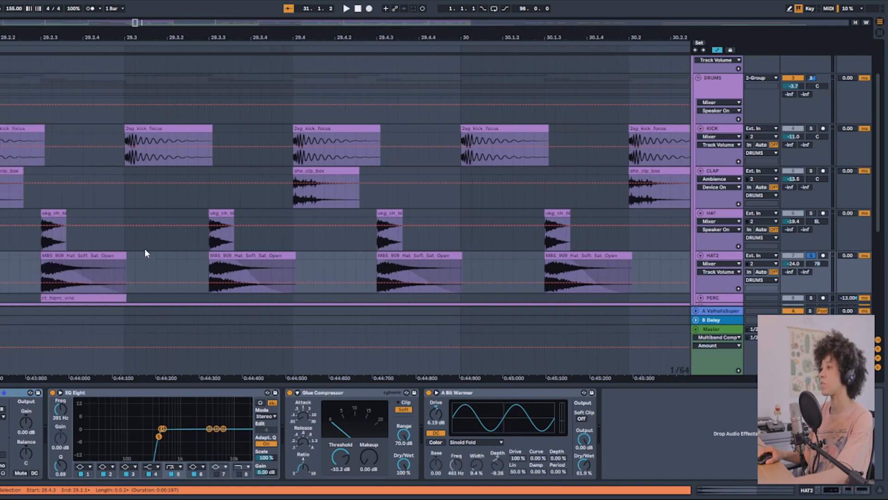
Step: Hide the automation in the arrangement and select the open hat clip at 29.2.3 on the HAT2 track
left_click(114, 256)
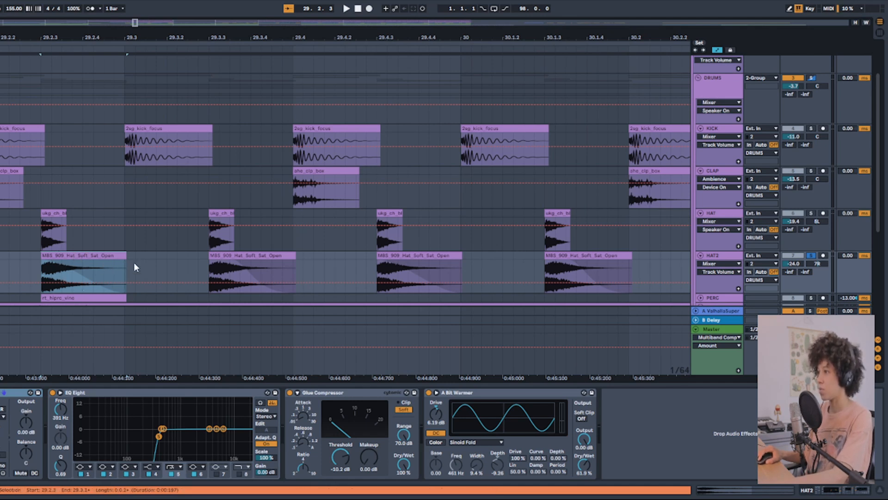
left_click(718, 50)
left_click(73, 281)
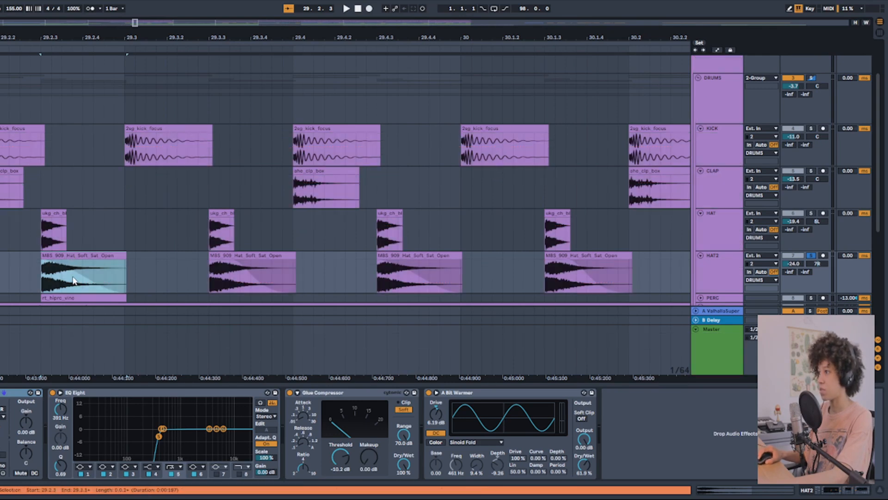
Step: Compare the neighbouring open hat clips on the HAT2 track and play back from the clip at 29.2.3
left_click(252, 253)
left_click(118, 259)
left_click(261, 256)
left_click(436, 256)
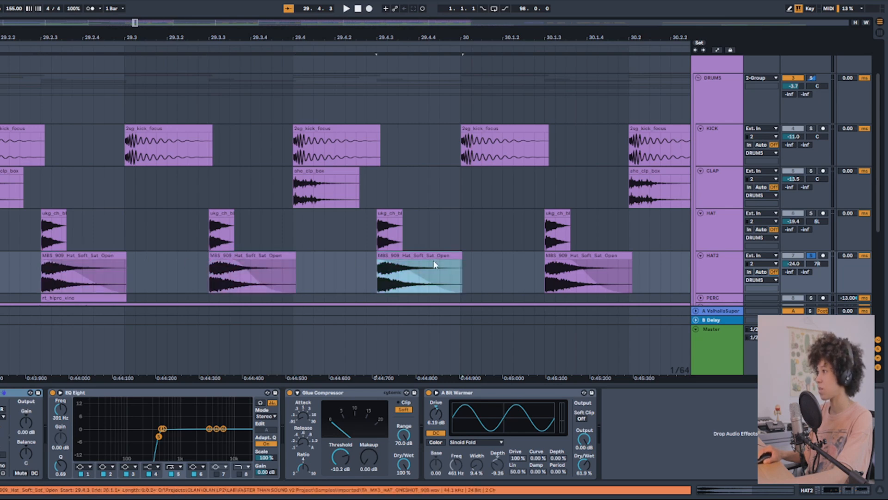
left_click(105, 255)
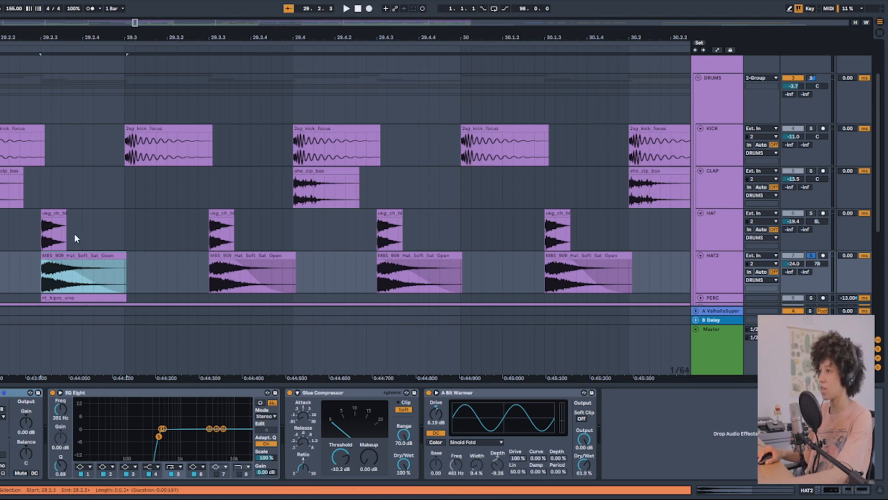
key("space")
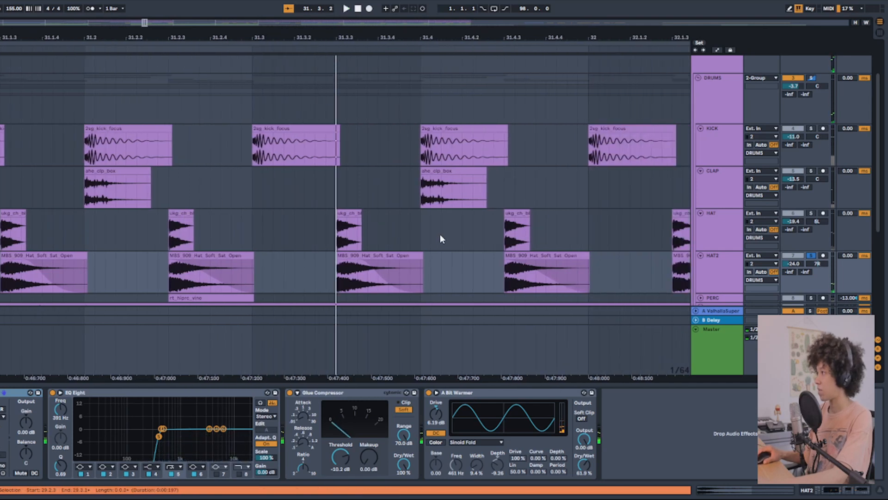
scroll(170, 238, "right", 1)
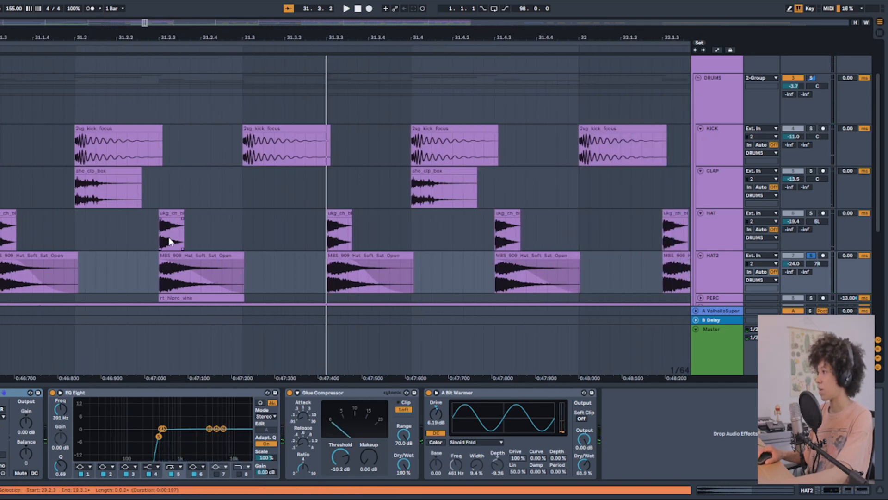
Step: Review the EQ Eight, Glue Compressor and A Bit Warmer devices in the HAT2 track's effect chain
left_click(188, 394)
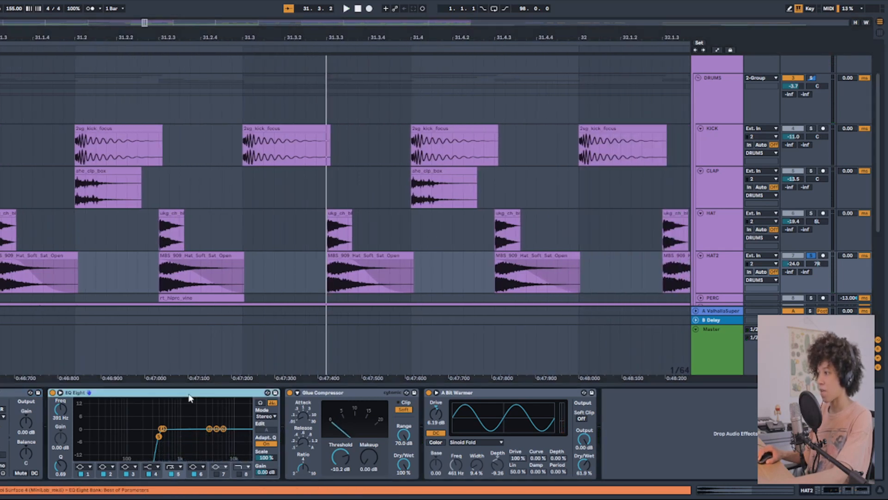
left_click(359, 393)
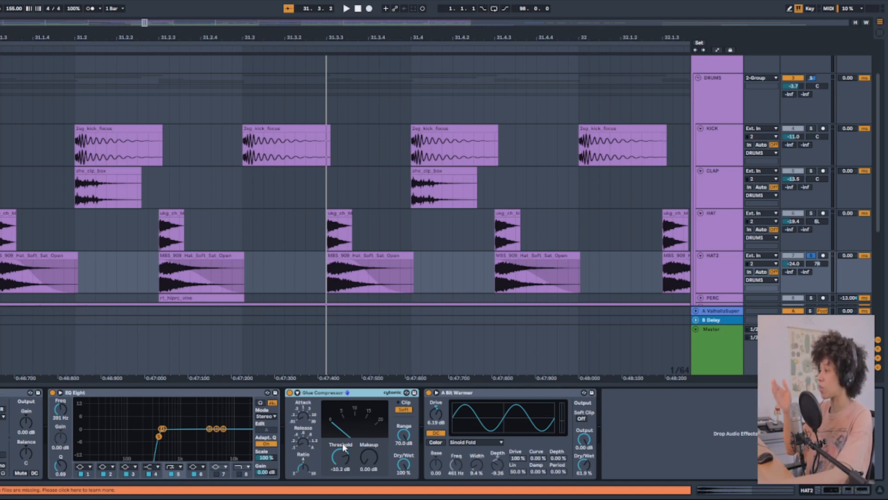
left_click(520, 392)
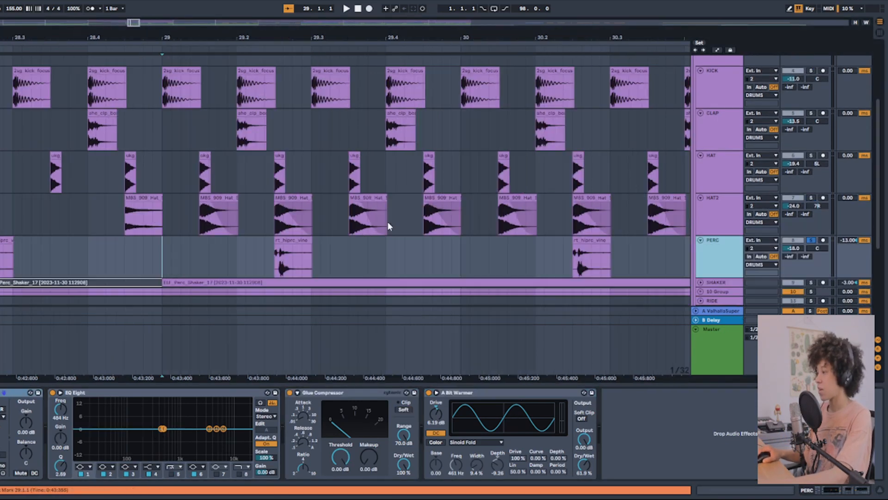
Step: Select the percussion clip at 29.2.3 on the PERC track and listen to the soloed track from there
left_click(293, 259)
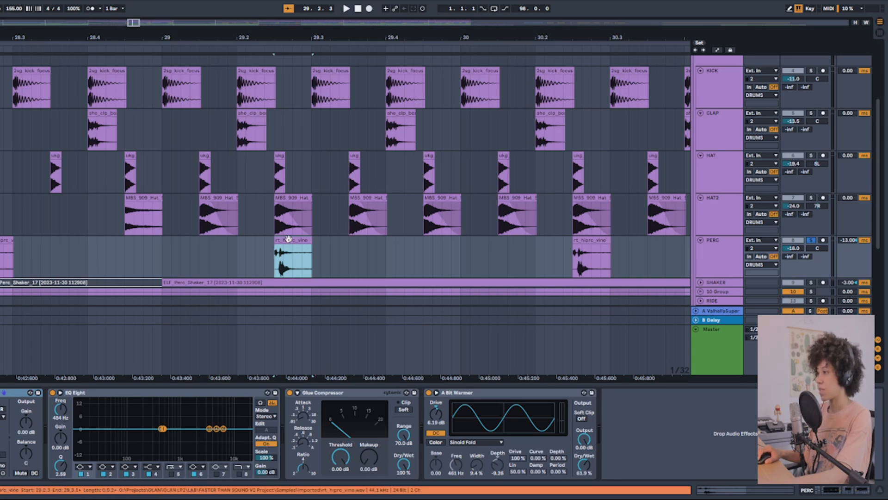
key("space")
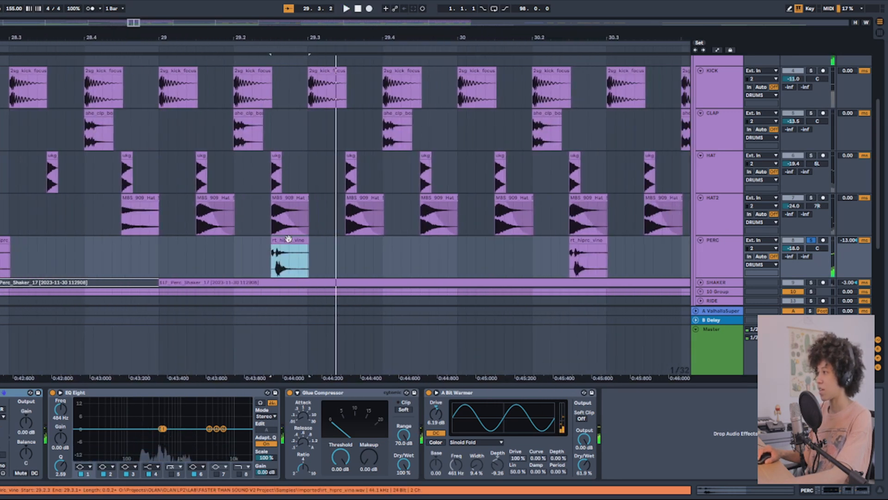
scroll(717, 217, "down", 3)
key("space")
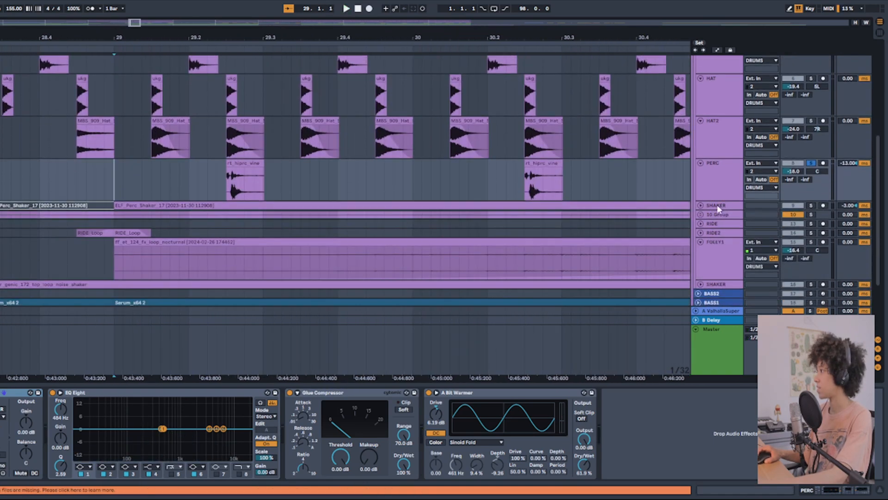
Step: Deactivate the group of tracks from the SHAKER below PERC through the SHAKER below FOLEY1
left_click(720, 209)
left_click(721, 287, "shift")
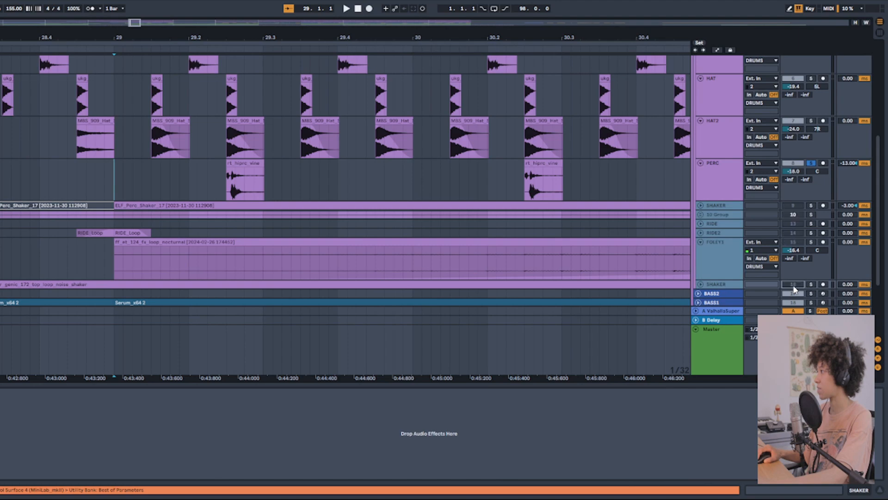
scroll(799, 210, "up", 2)
scroll(799, 210, "up", 3)
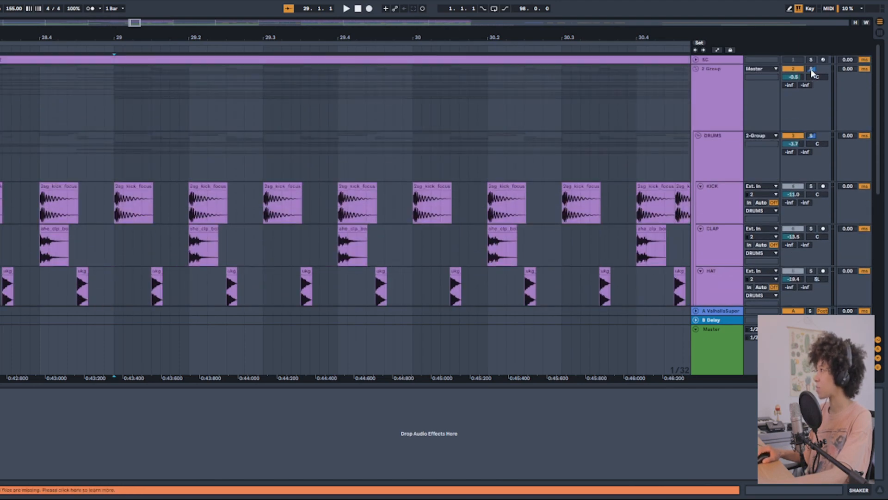
Step: Play the arrangement without solo from bar 29 and compare it with the PERC track switched off and on
key("space")
scroll(241, 232, "down", 3)
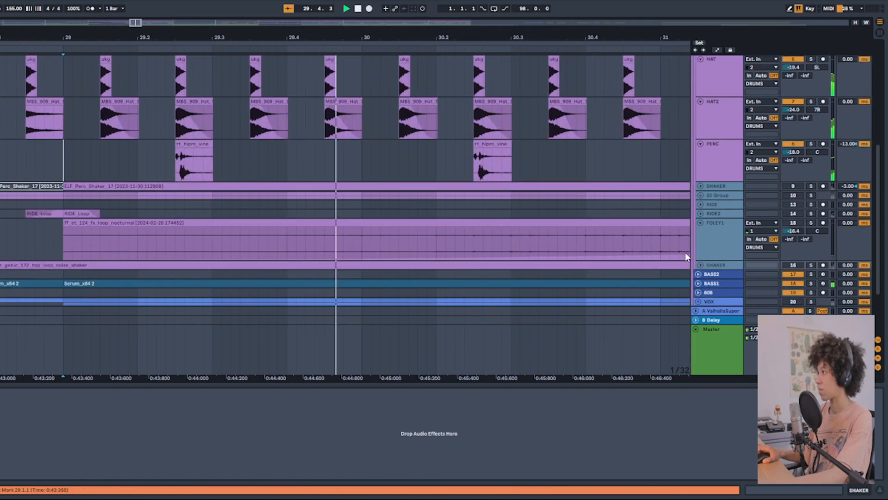
scroll(823, 155, "up", 3)
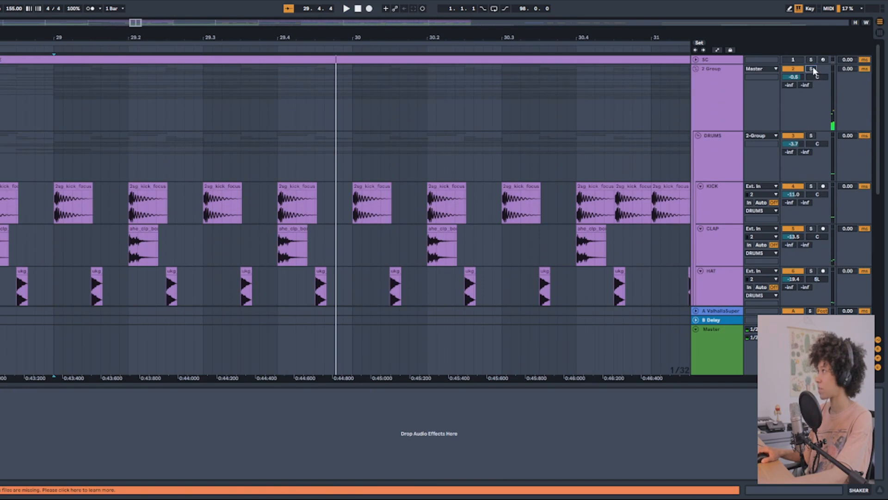
scroll(422, 233, "down", 5)
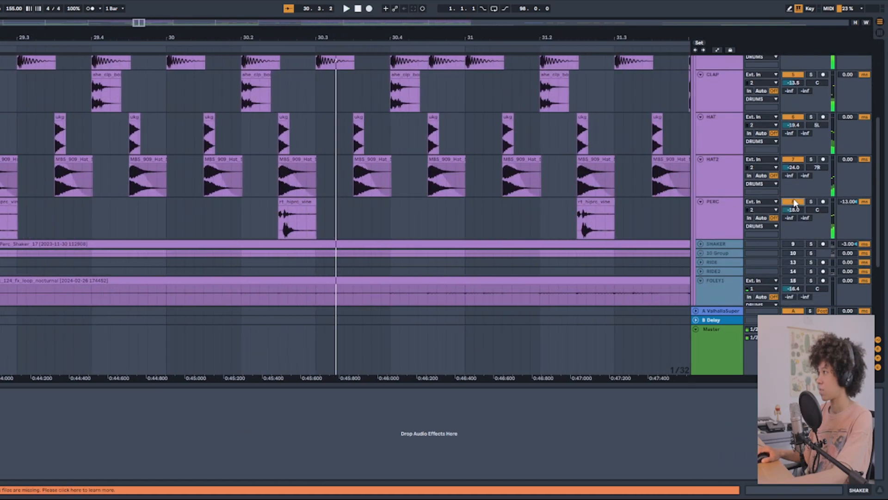
left_click(793, 202)
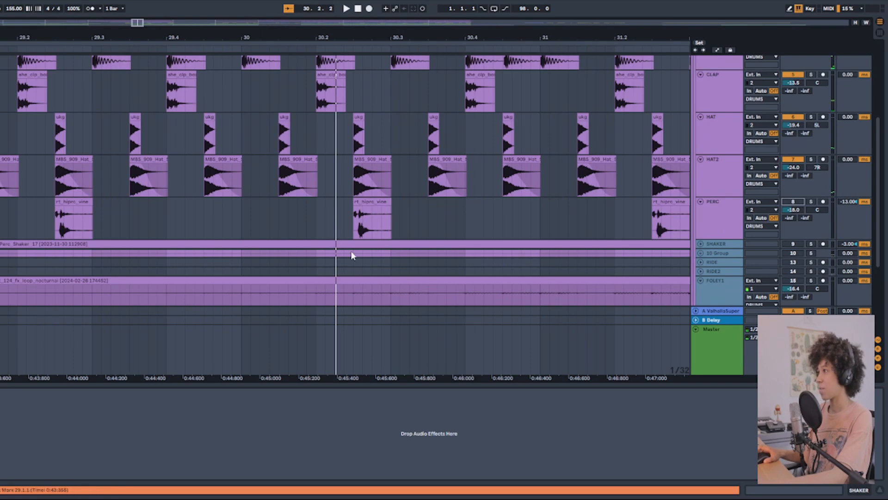
left_click(795, 202)
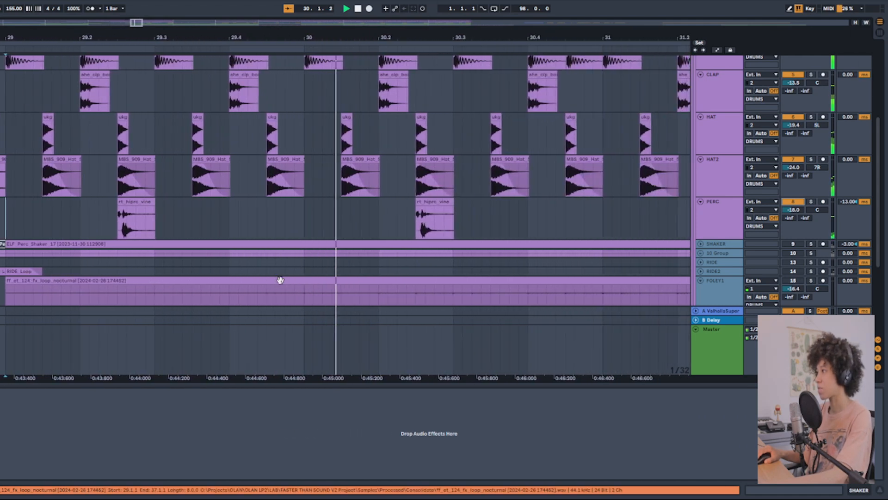
Step: Review the EQ Eight, Glue Compressor and A Bit Warmer devices in the PERC track's effect chain
left_click(292, 223)
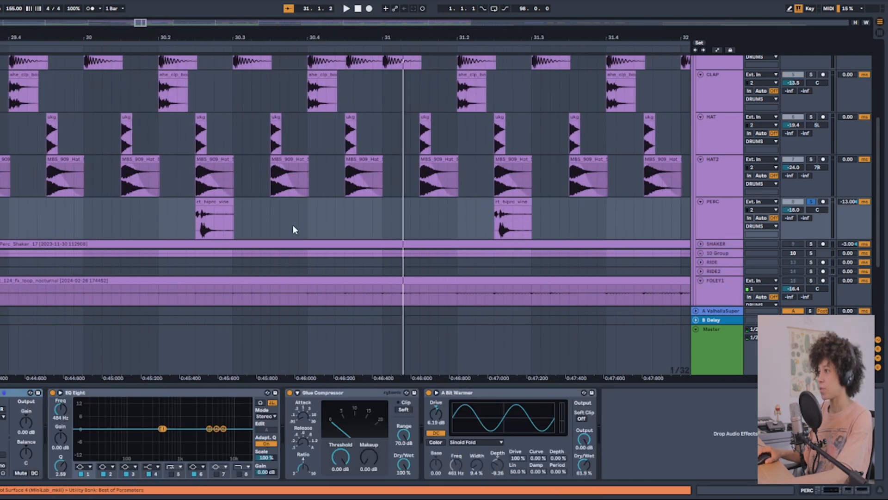
left_click(149, 394)
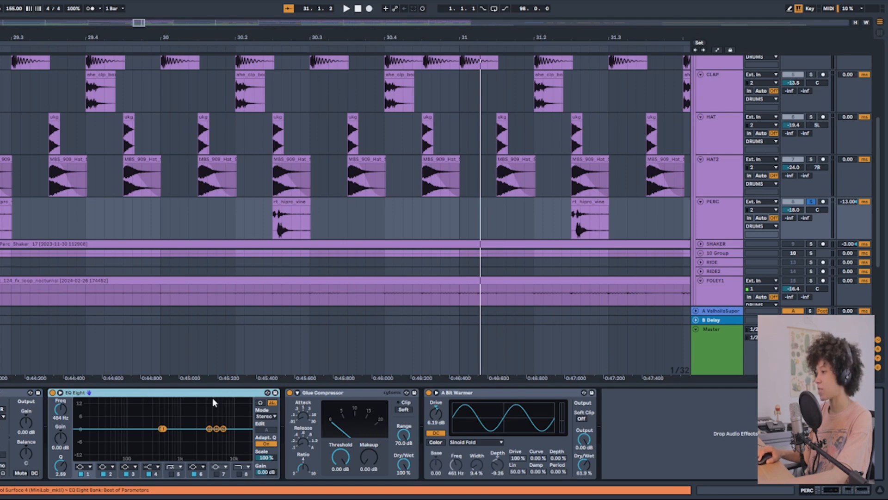
scroll(313, 223, "up", 3)
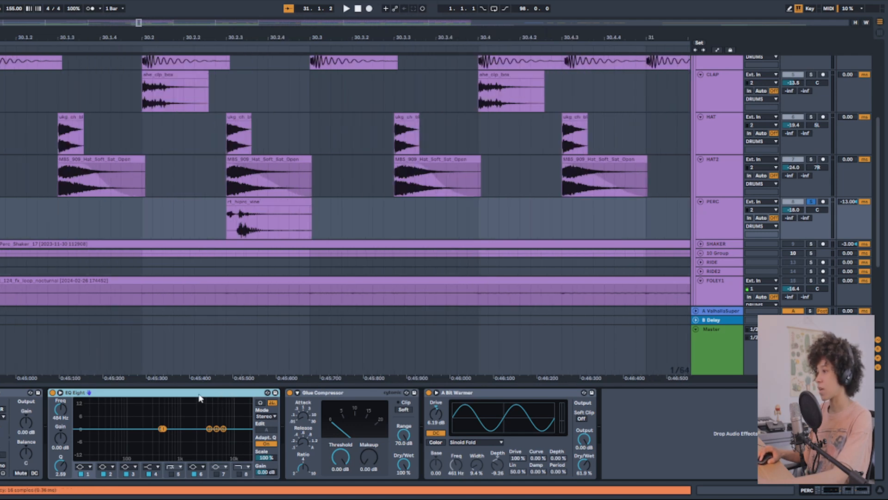
left_click(364, 393)
left_click(495, 394)
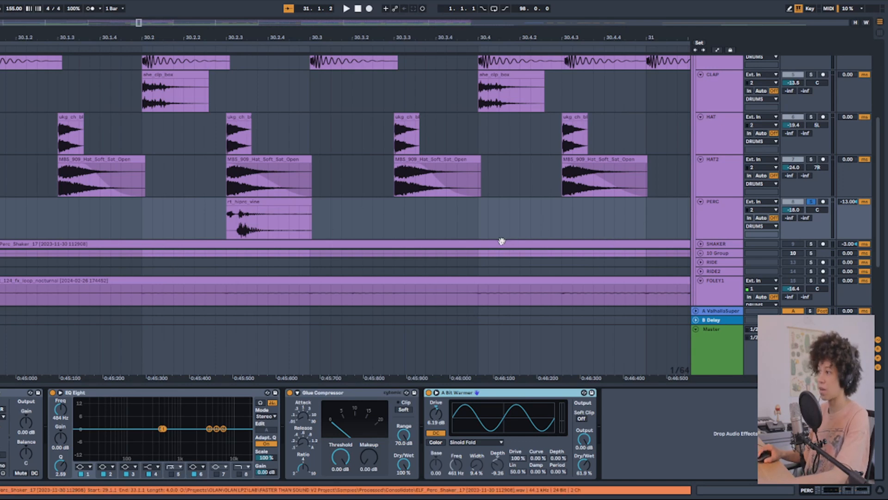
Step: Unfold the soloed SHAKER track and select its ELF_Perc_Shaker_17 clip at bar 29
left_click_drag(291, 193, 272, 231)
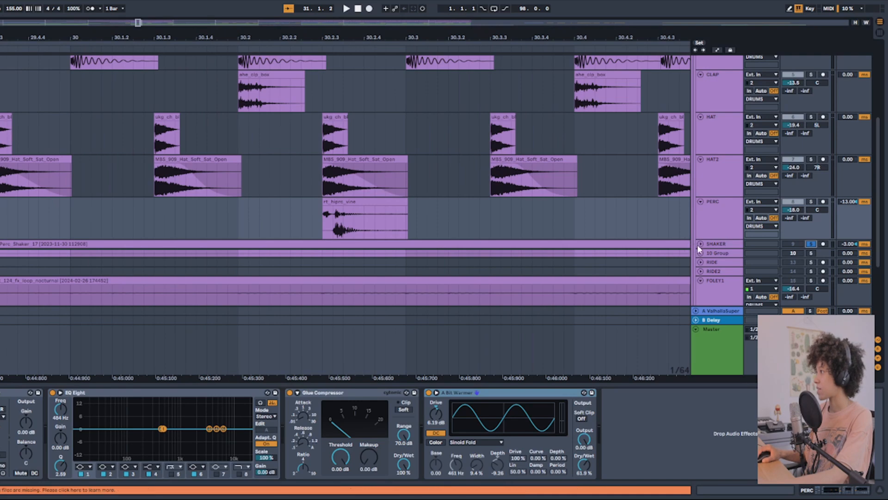
left_click(700, 243)
scroll(364, 242, "down", 5)
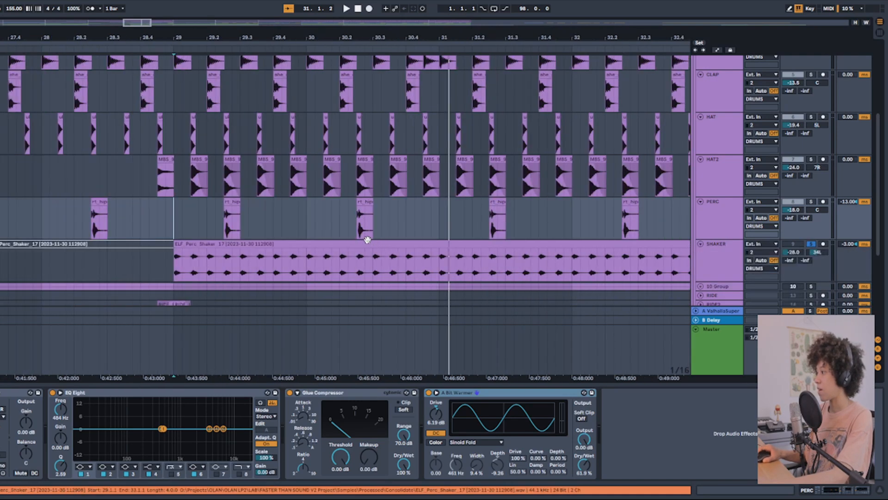
left_click(592, 255)
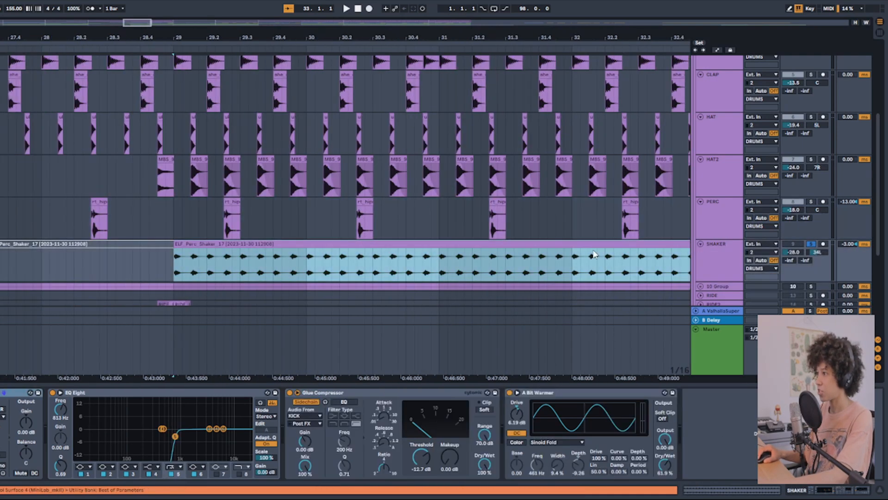
Step: Select the SHAKER track and listen to its soloed shaker loop
left_click(724, 249)
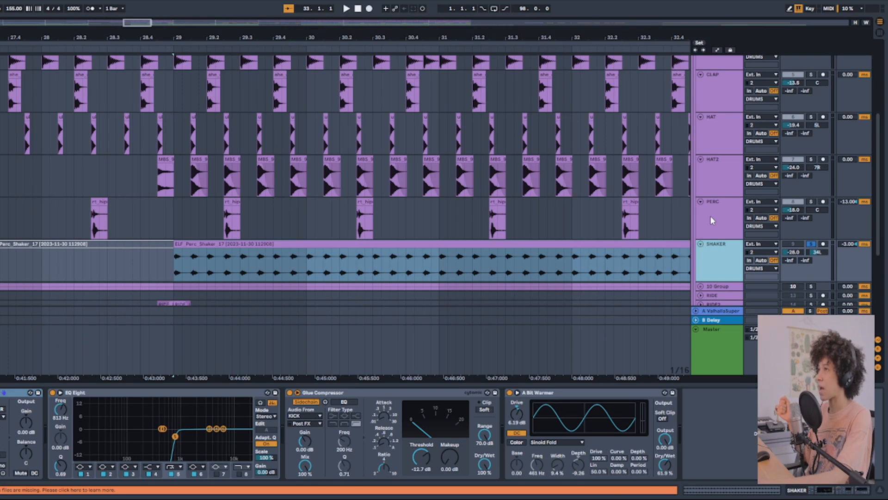
left_click(426, 267)
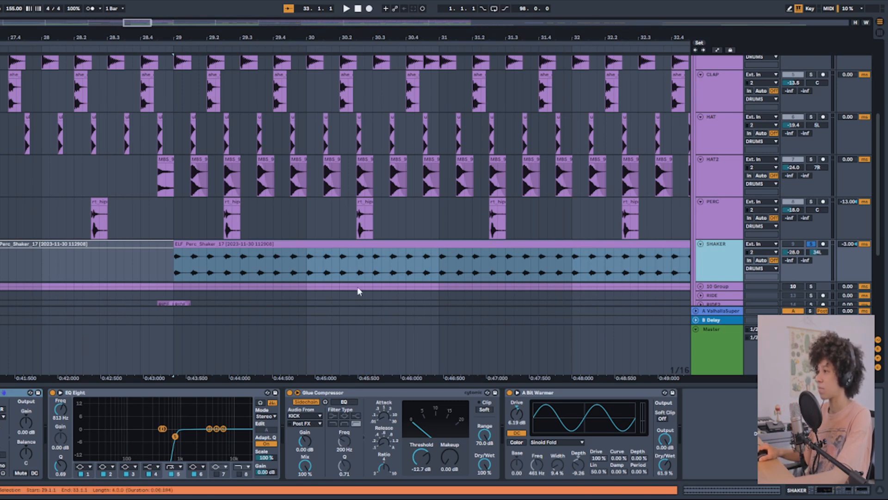
key("space")
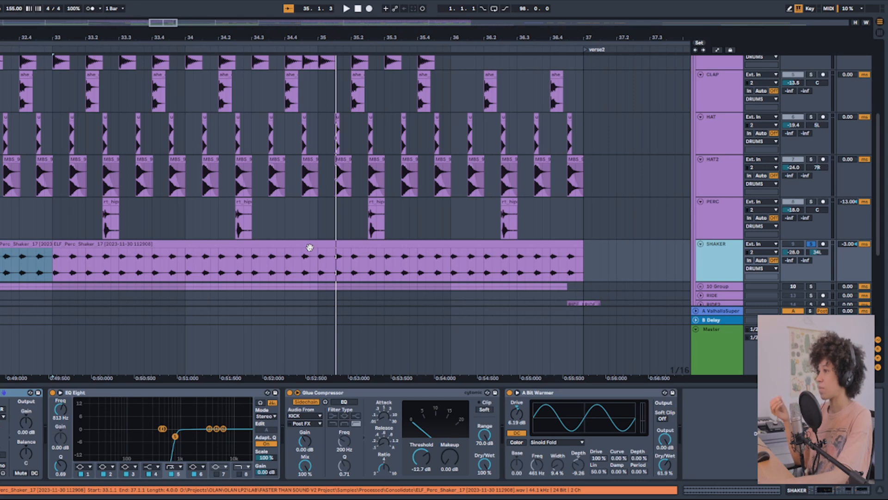
Step: Examine the shaker waveform up close, comparing its hits with the grid and the other drum clips around bars 33 and 29
scroll(166, 264, "up", 8)
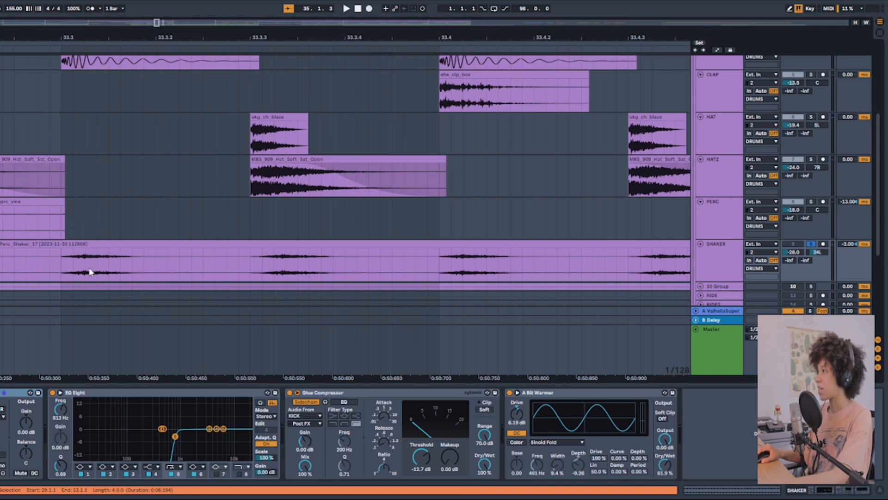
scroll(89, 268, "down", 5)
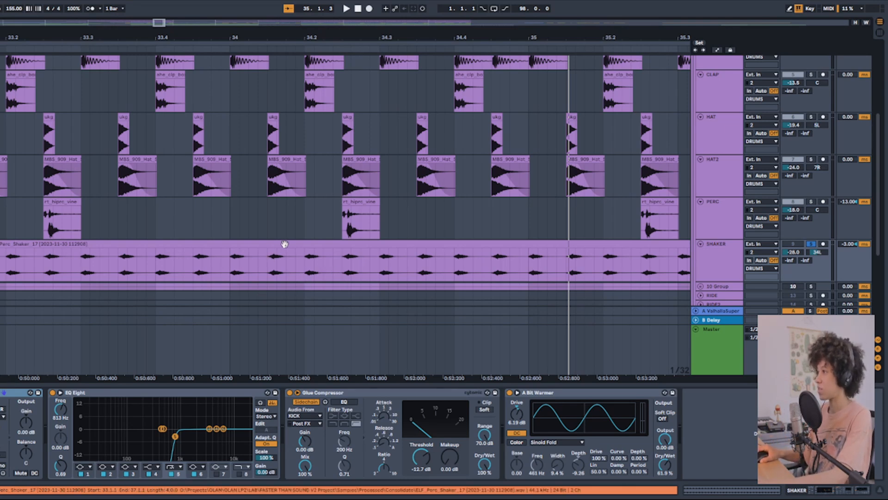
scroll(237, 276, "down", 4)
scroll(155, 274, "left", 5)
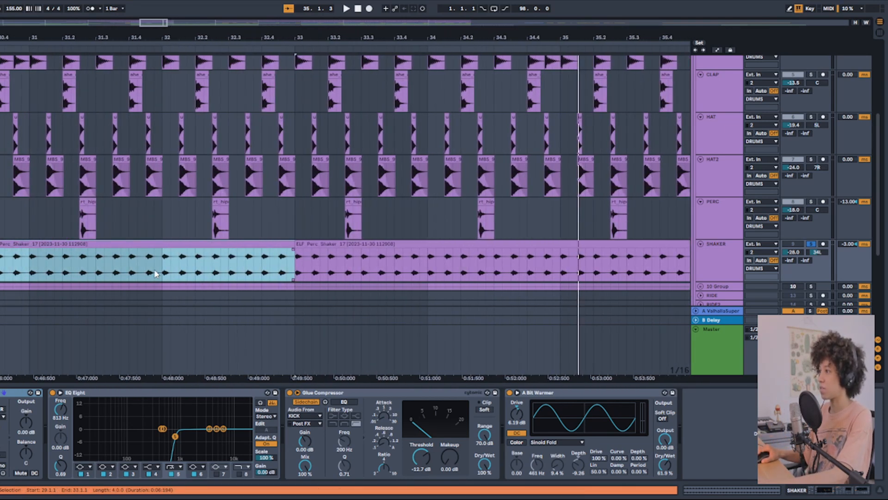
scroll(155, 274, "left", 6)
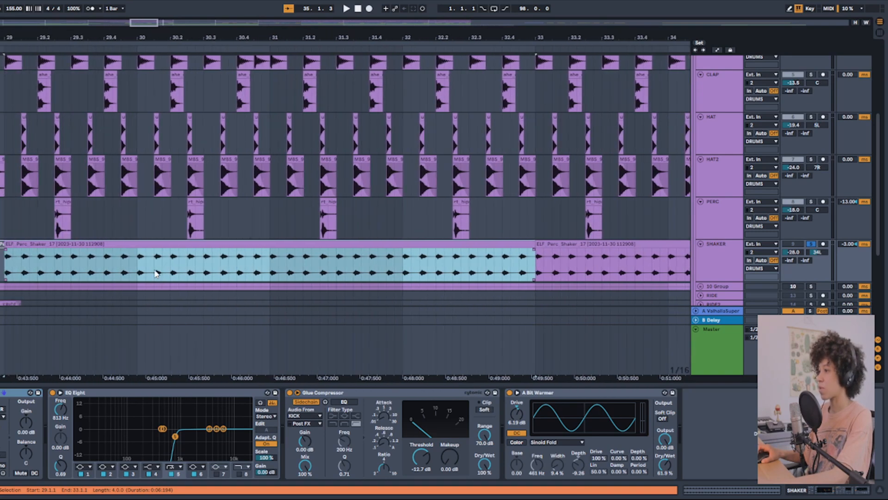
scroll(156, 273, "left", 1)
scroll(24, 274, "up", 10)
scroll(24, 274, "down", 3)
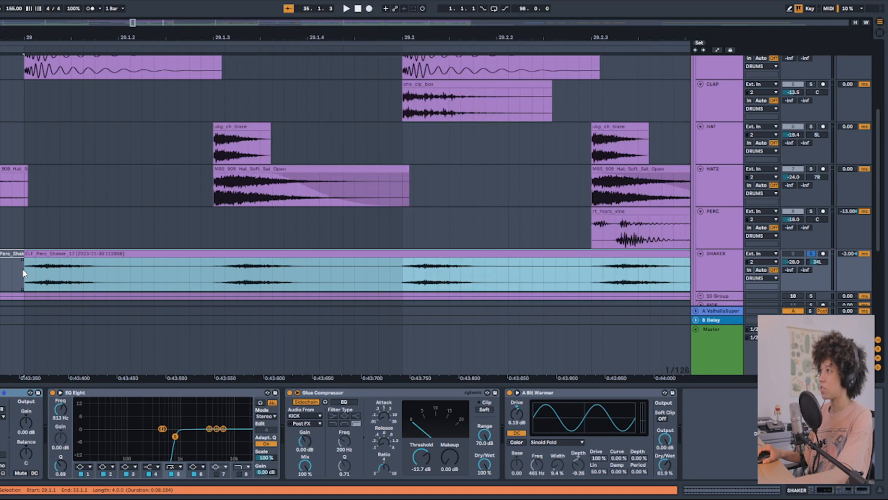
scroll(55, 262, "up", 5)
scroll(56, 262, "down", 4)
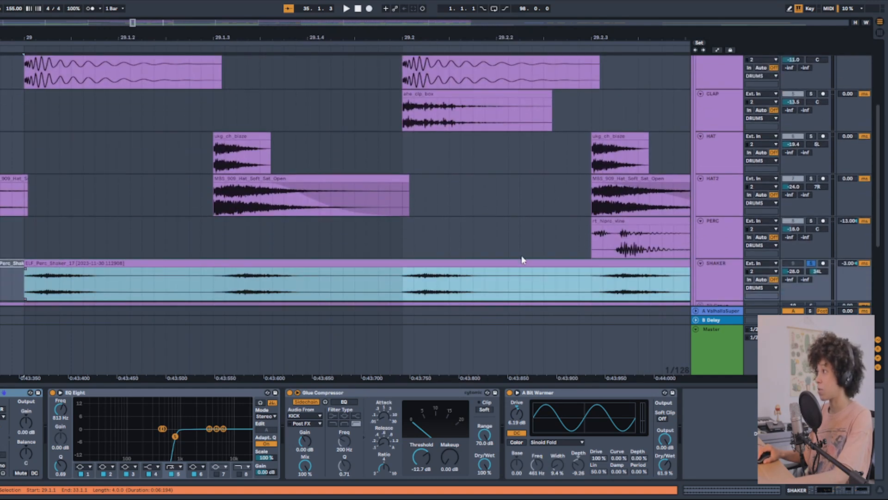
Step: Turn off the SHAKER track's solo, fold the track and activate it alongside the other drums
scroll(601, 229, "right", 2)
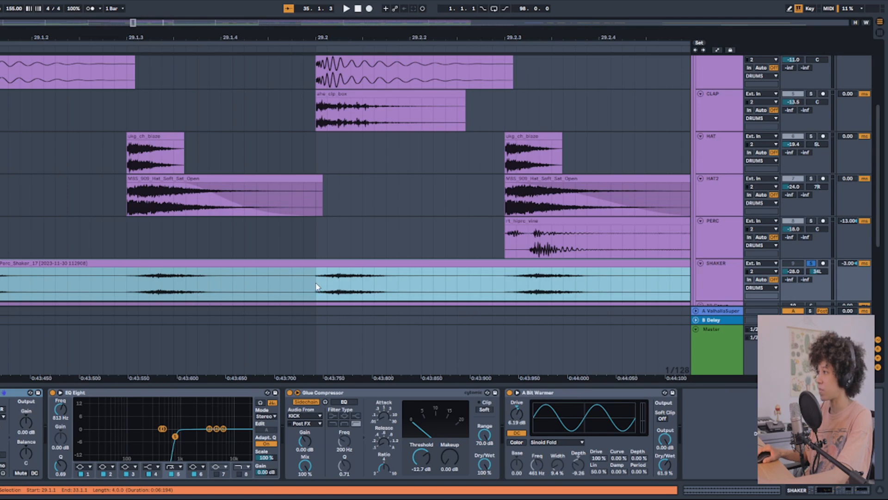
scroll(255, 276, "down", 5)
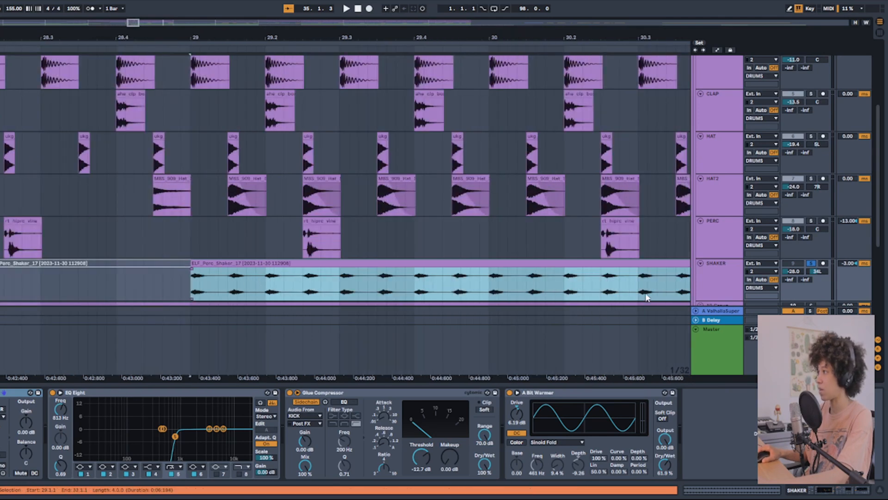
scroll(647, 297, "down", 3)
left_click(724, 218)
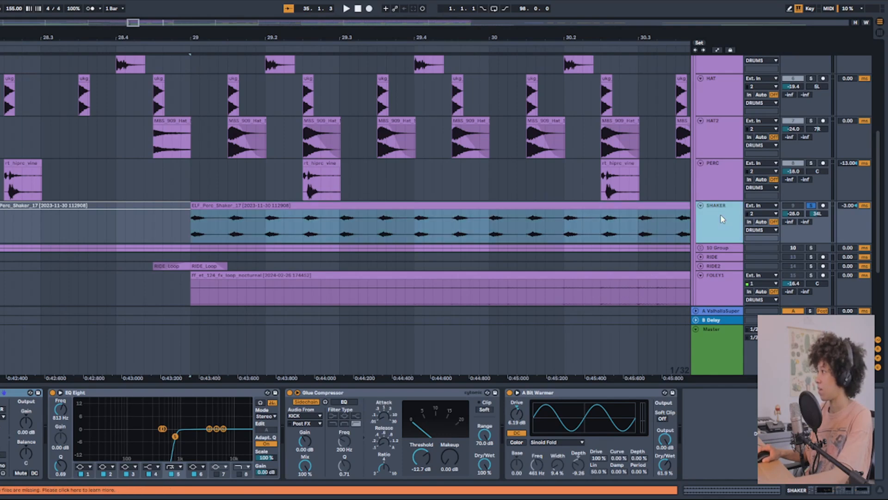
left_click(813, 206)
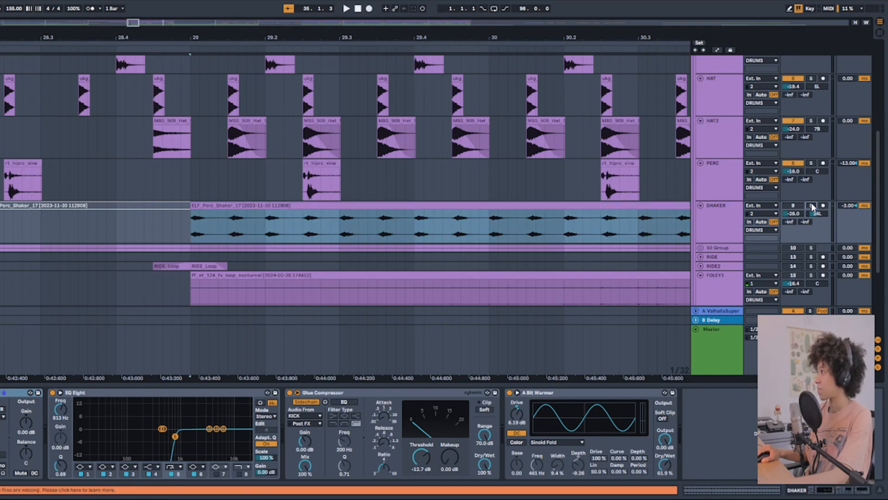
left_click(701, 205)
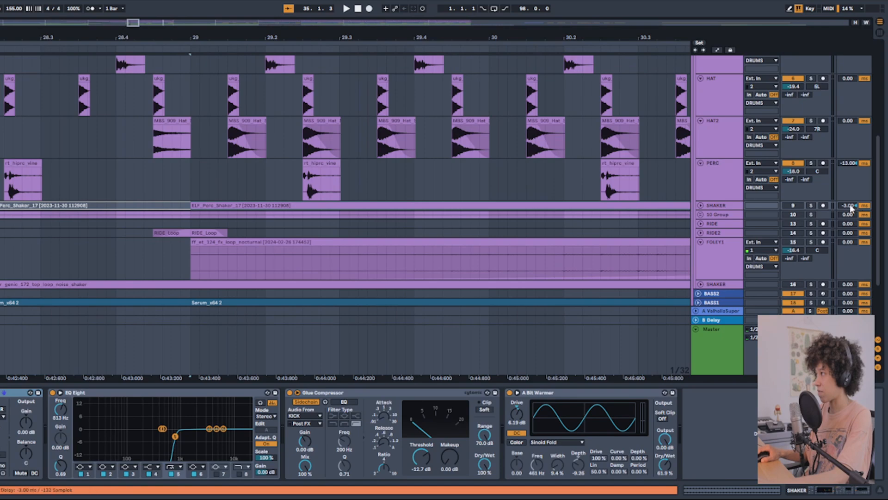
left_click(795, 206)
Step: Unfold, activate and solo the 10 Group, with playback set to start at bar 29
left_click(701, 215)
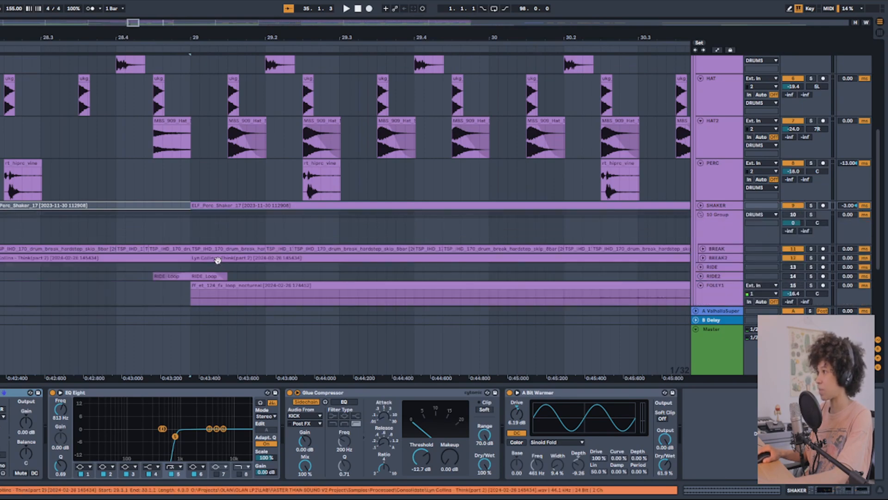
left_click(722, 221)
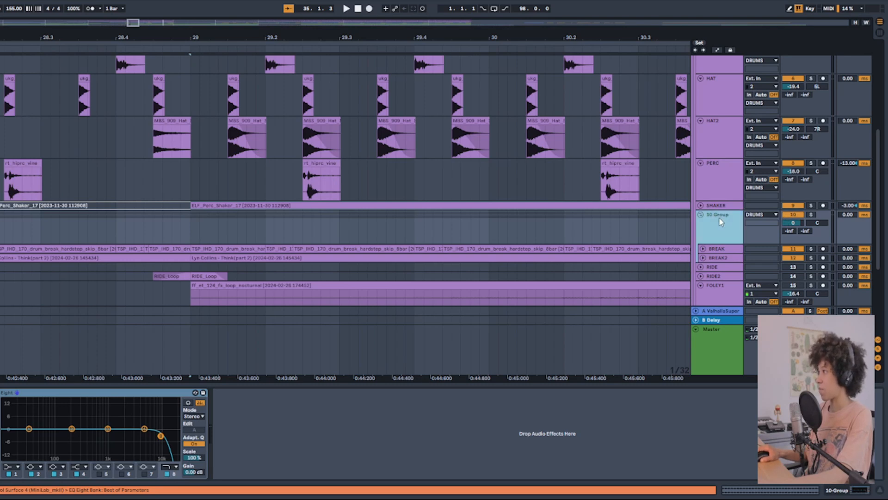
scroll(268, 259, "down", 5)
scroll(258, 234, "up", 5)
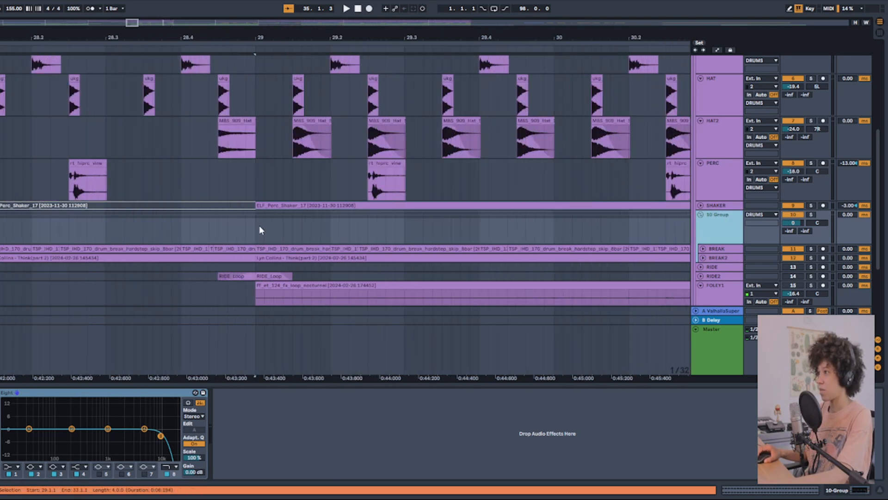
left_click(257, 228)
left_click(787, 236)
left_click(811, 215)
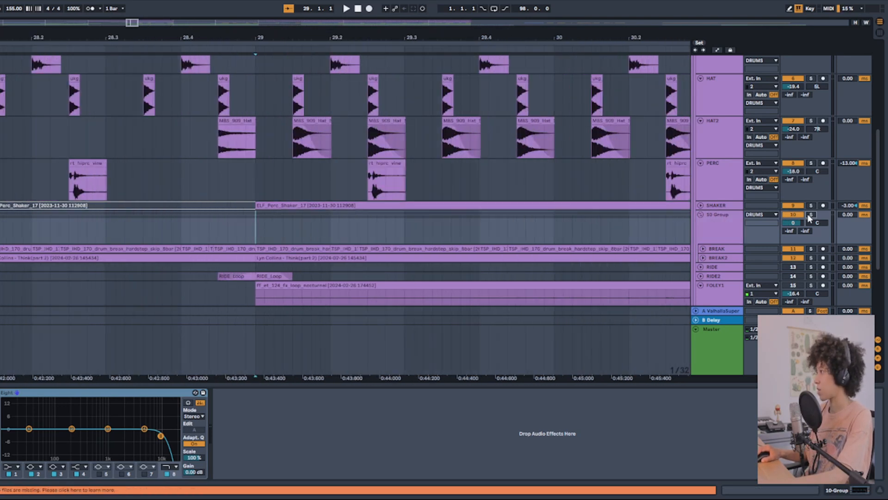
Step: Unfold the BREAK and BREAK2 tracks together and listen to both breaks from bar 29
left_click(719, 248)
left_click(717, 258, "shift")
left_click(702, 258)
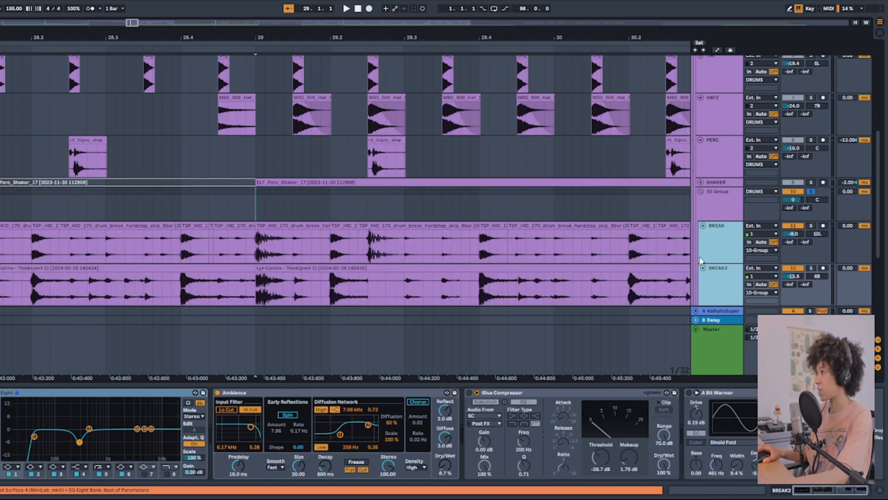
key("space")
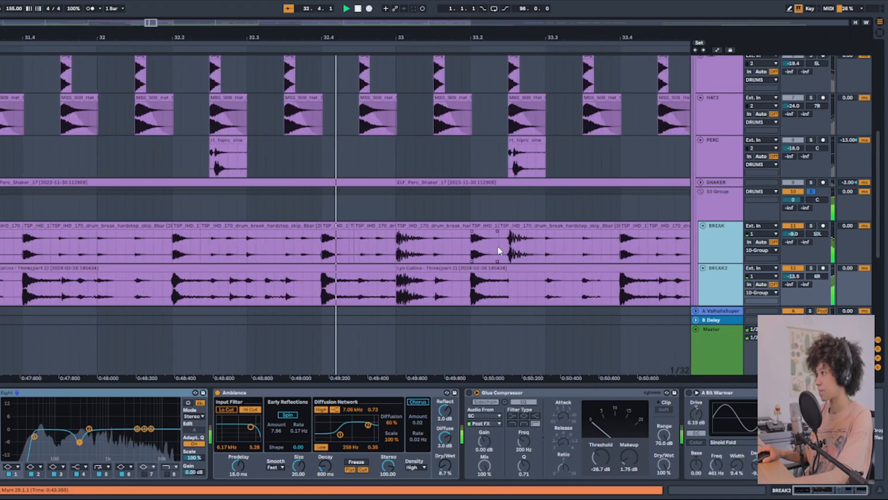
key("space")
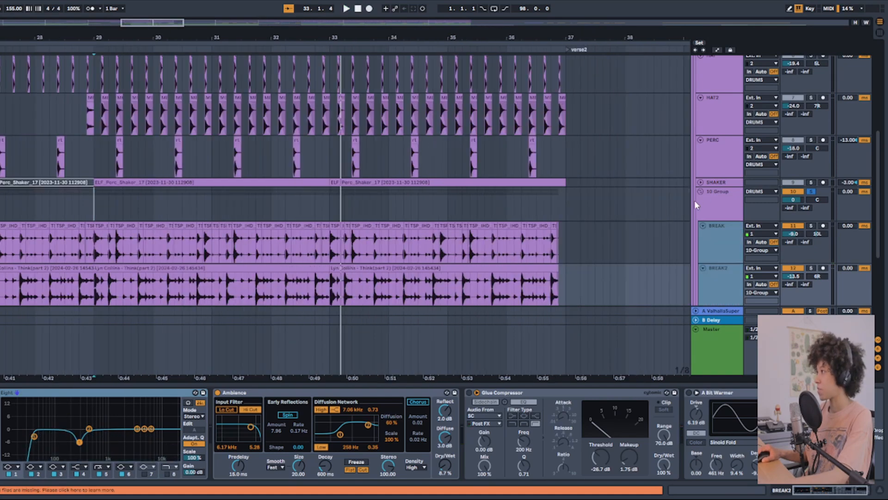
Step: Deactivate the short drum break clip at 29.2 on the BREAK track
scroll(96, 241, "up", 8)
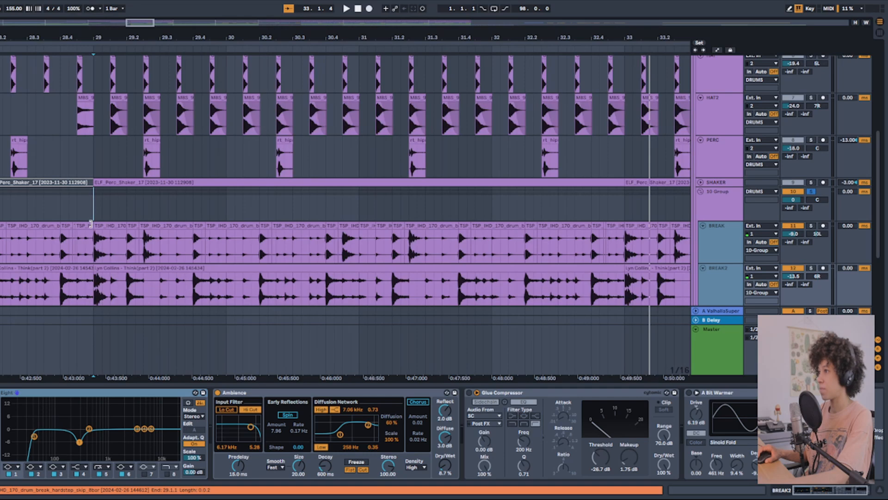
scroll(91, 224, "up", 2)
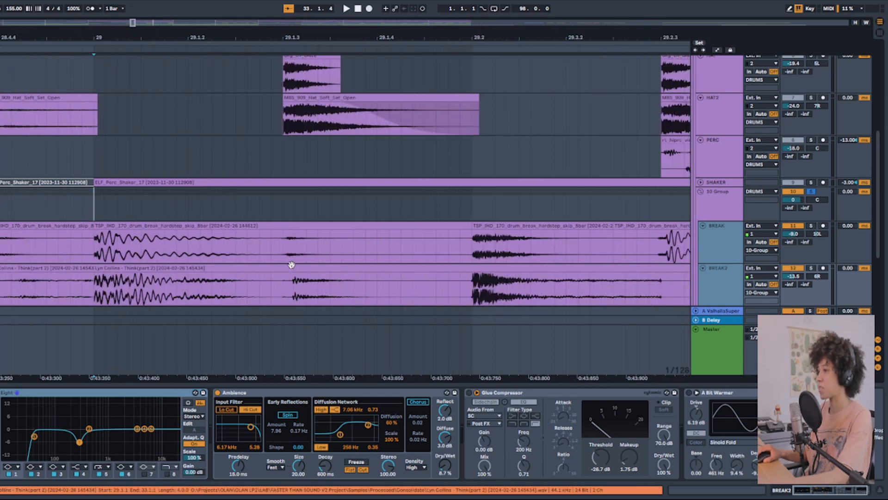
scroll(199, 271, "down", 2)
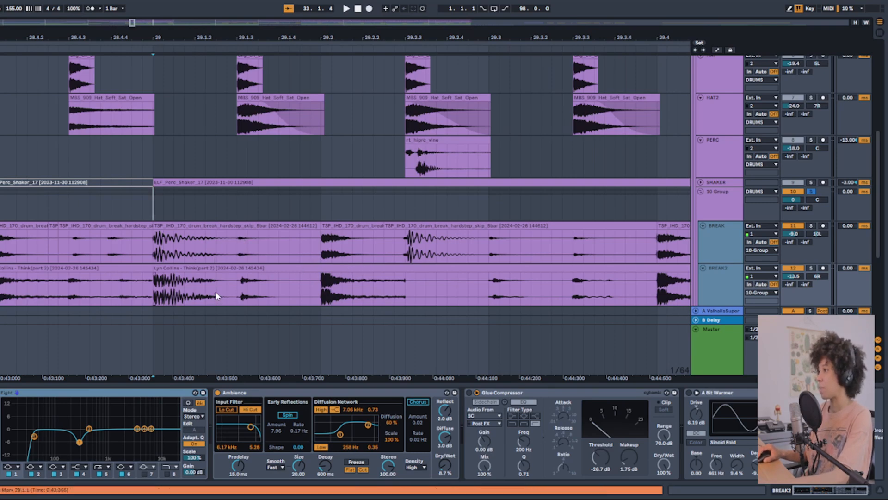
left_click(715, 240)
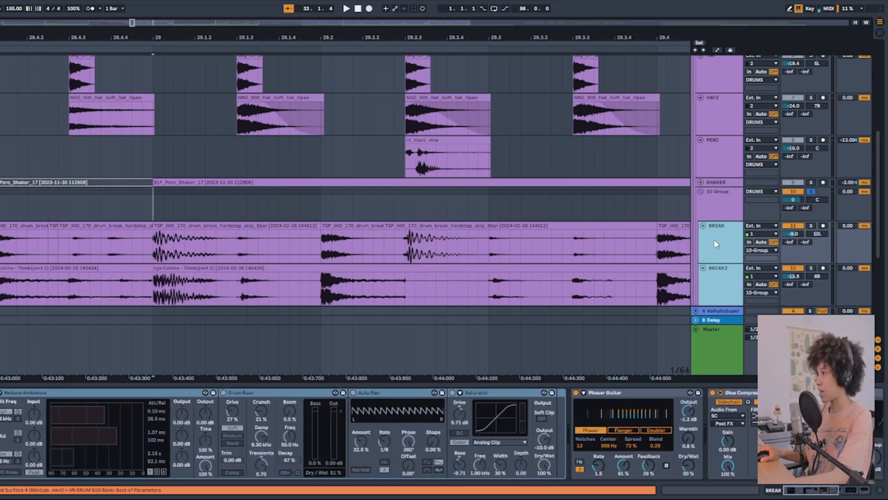
left_click(245, 227)
left_click(351, 227)
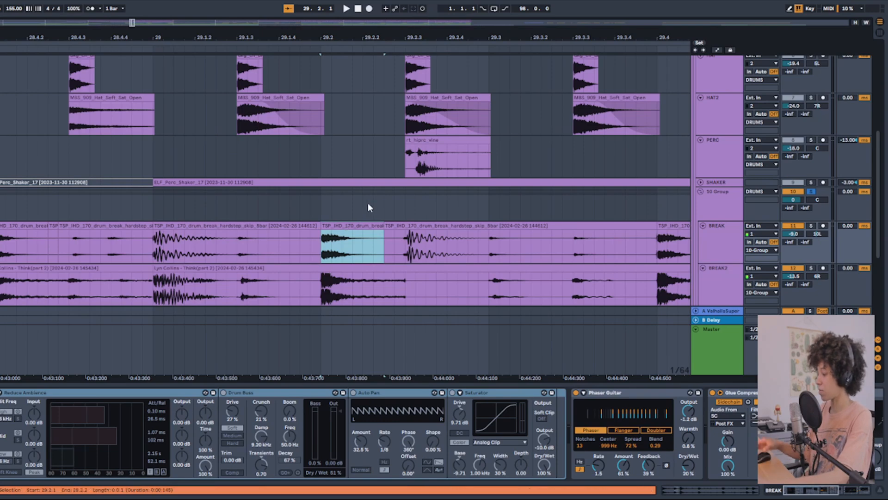
key("0")
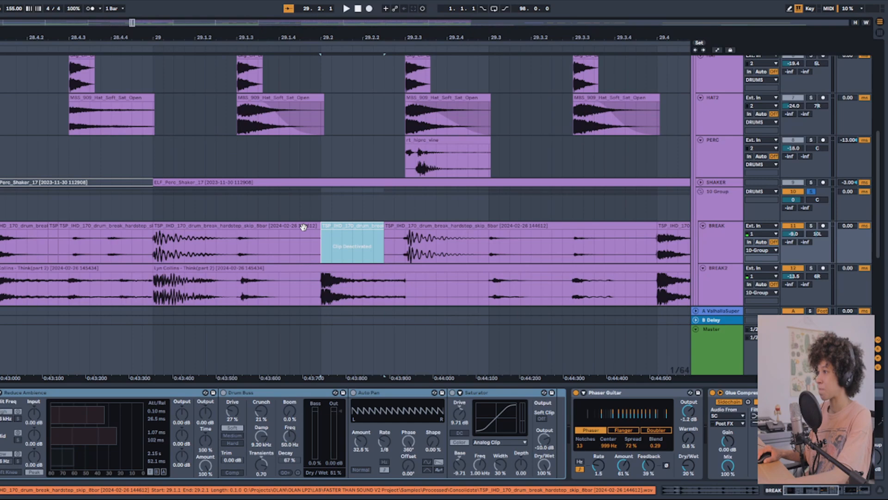
Step: Open the BREAK track's clip at 29.1 and enable a loop covering its sample from 1 to 1.2
left_click(285, 225)
scroll(264, 223, "up", 2)
scroll(264, 224, "down", 2)
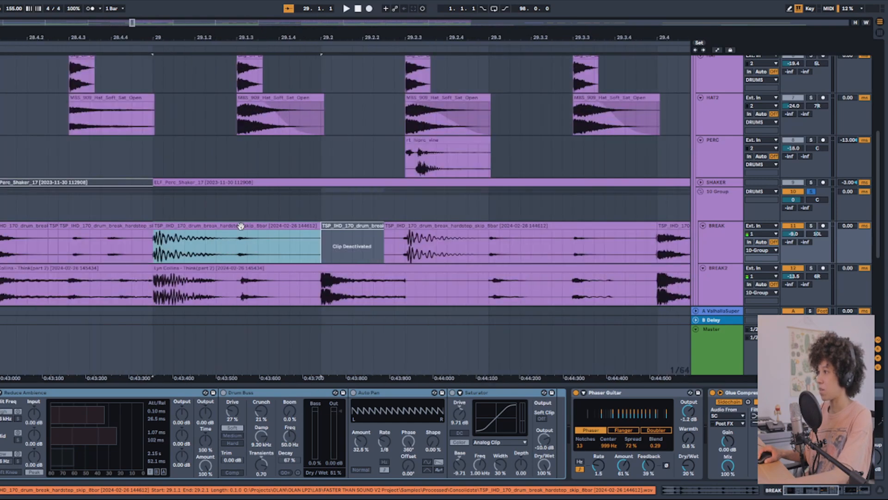
double_click(241, 225)
scroll(240, 405, "down", 5)
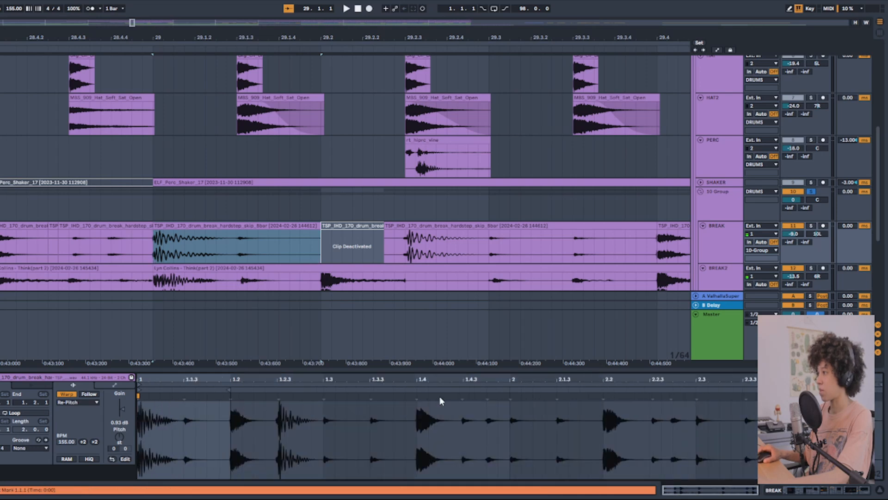
left_click_drag(880, 384, 233, 380)
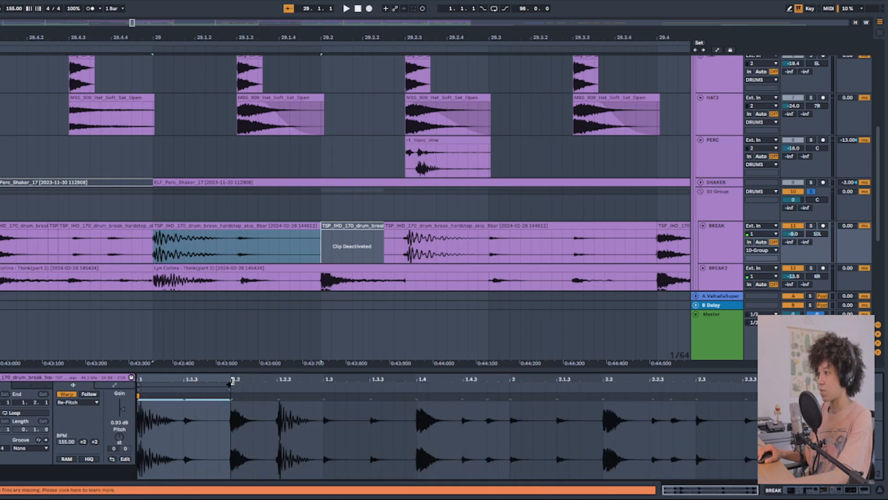
left_click(10, 412)
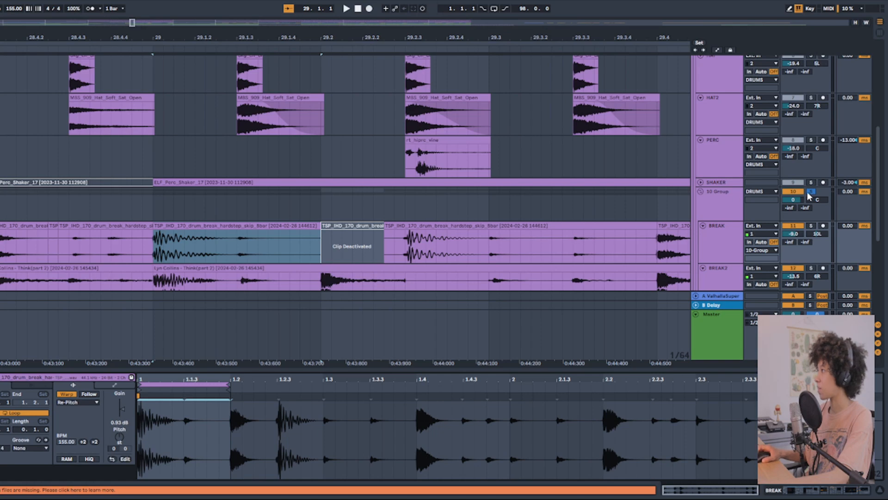
Step: Turn off the 10 Group's solo and play the break clip with the other drums from bar 29
scroll(805, 194, "down", 3)
scroll(807, 199, "up", 5)
scroll(806, 199, "up", 4)
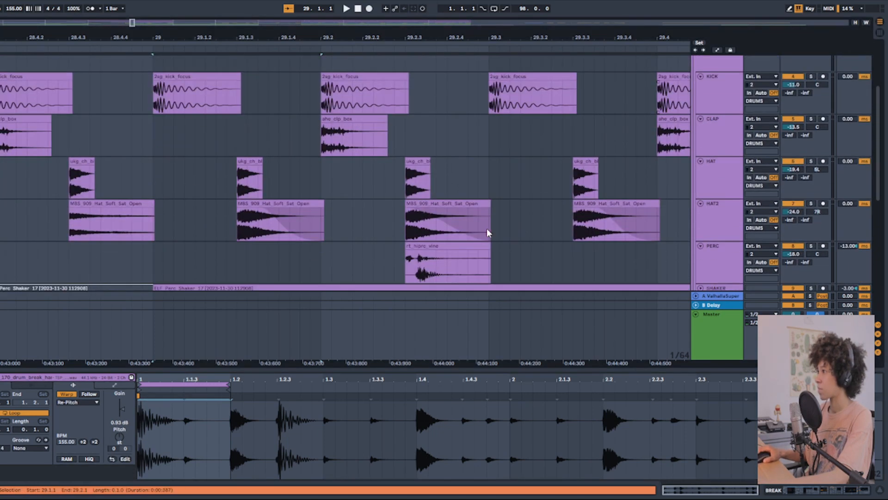
scroll(520, 232, "down", 5)
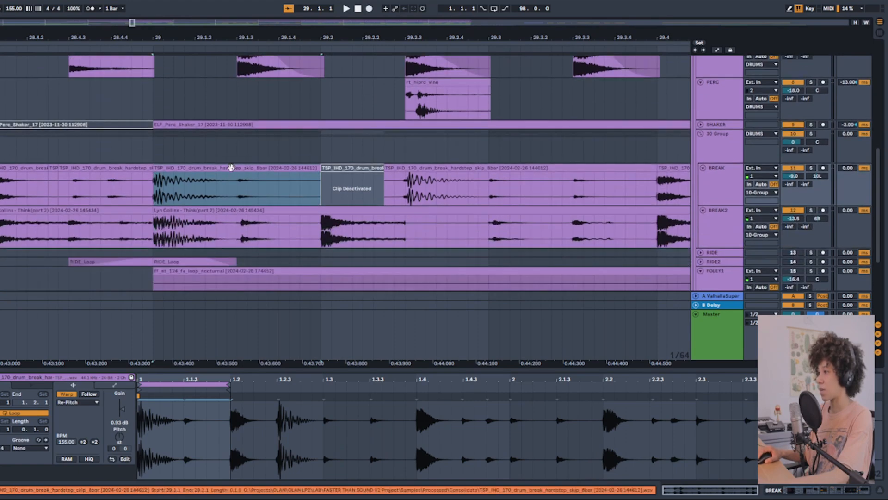
key("space")
key("space")
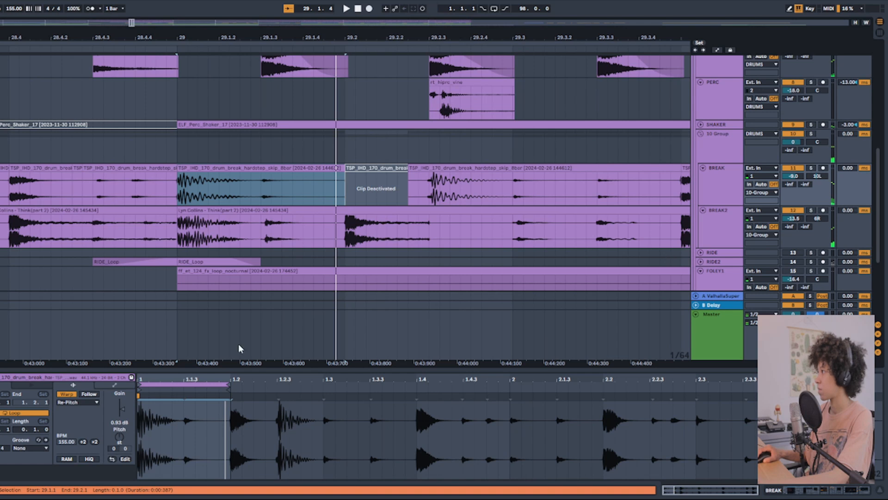
Step: Audition other slices of the break by moving the clip's loop past 2.2 and 2.3, and return it to 1
left_click_drag(201, 385, 693, 400)
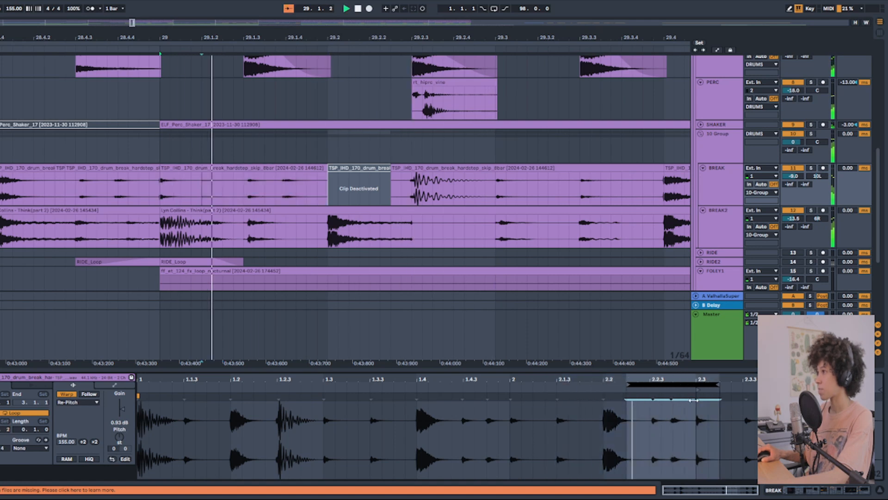
left_click_drag(680, 385, 795, 384)
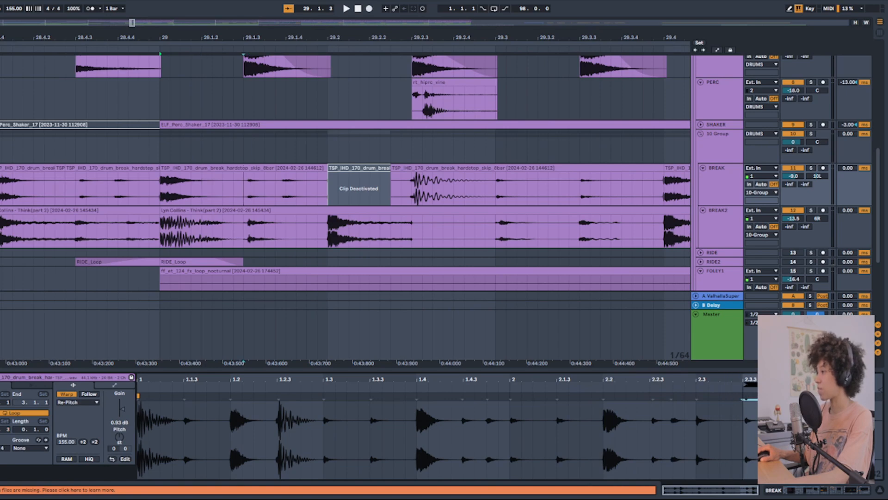
left_click_drag(795, 385, 177, 392)
key("space")
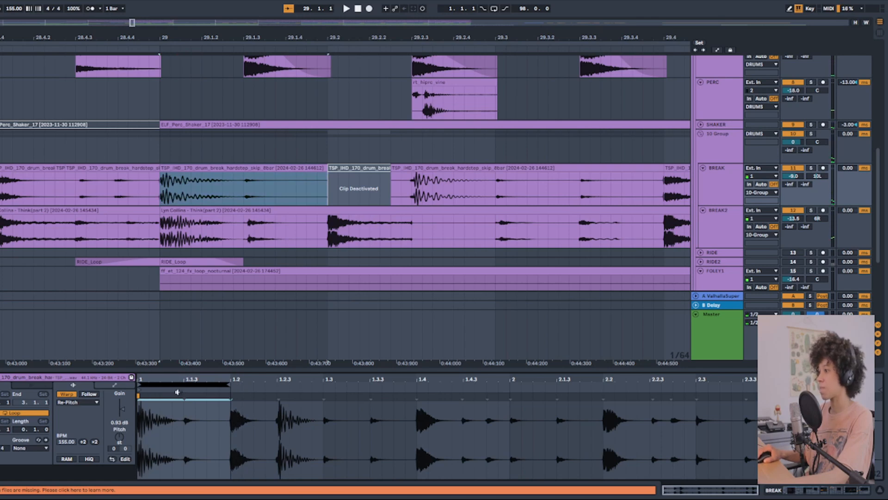
Step: Reactivate the short clip at 29.2 on the BREAK track and look over the neighbouring break slices
left_click(345, 175)
key("0")
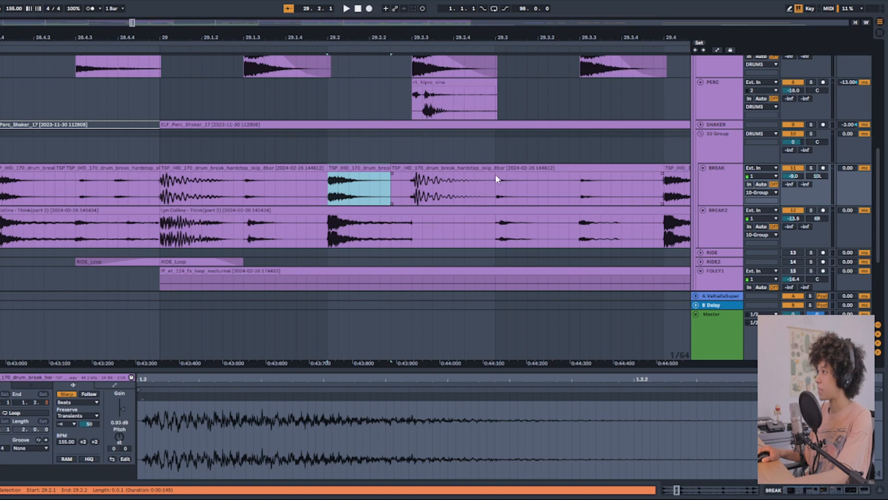
scroll(416, 172, "right", 2)
scroll(433, 170, "right", 4)
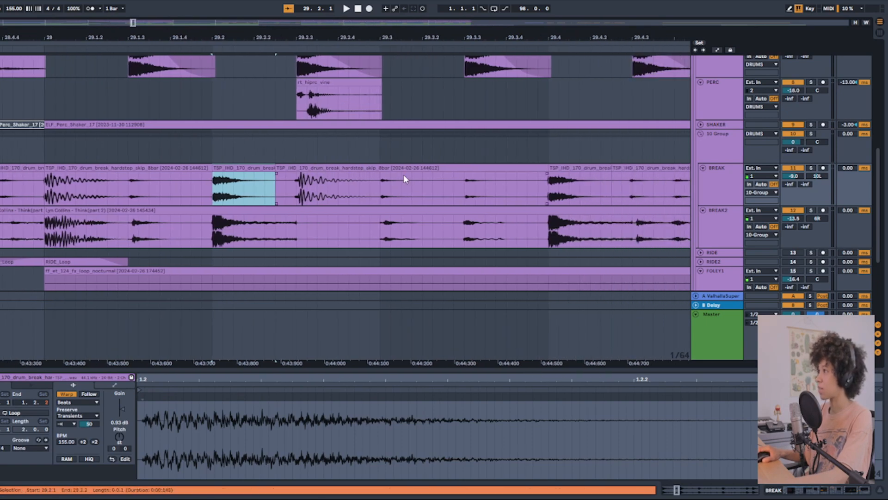
scroll(403, 179, "right", 3)
scroll(403, 179, "down", 1)
scroll(403, 174, "down", 5)
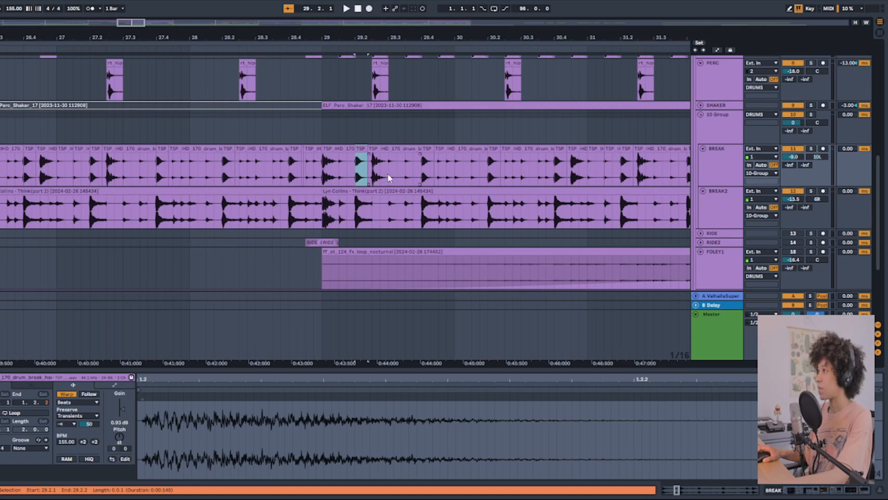
Step: Solo the BREAK2 track and listen to its Lyn Collins break from 27.4 into bar 30
scroll(160, 178, "up", 4)
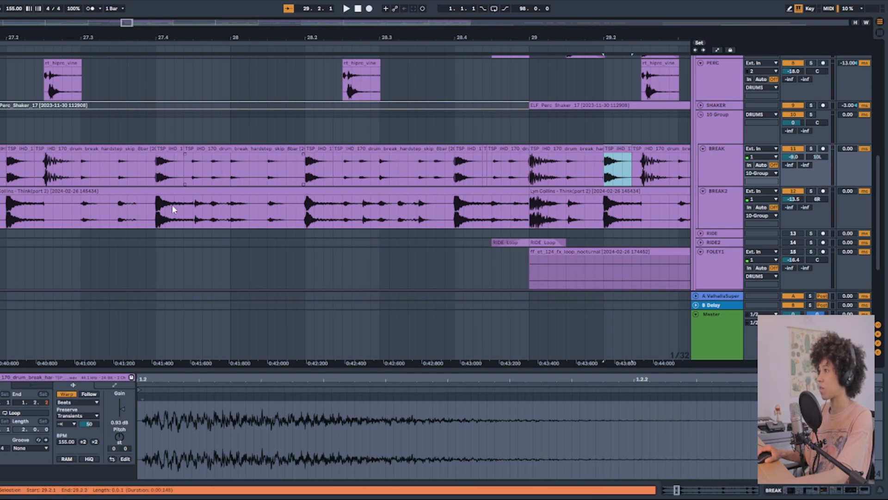
left_click(155, 210)
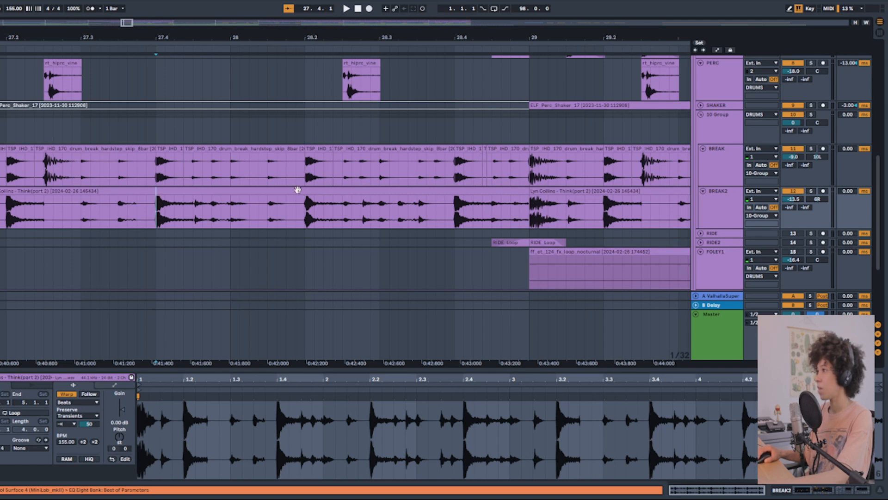
left_click(810, 190)
key("space")
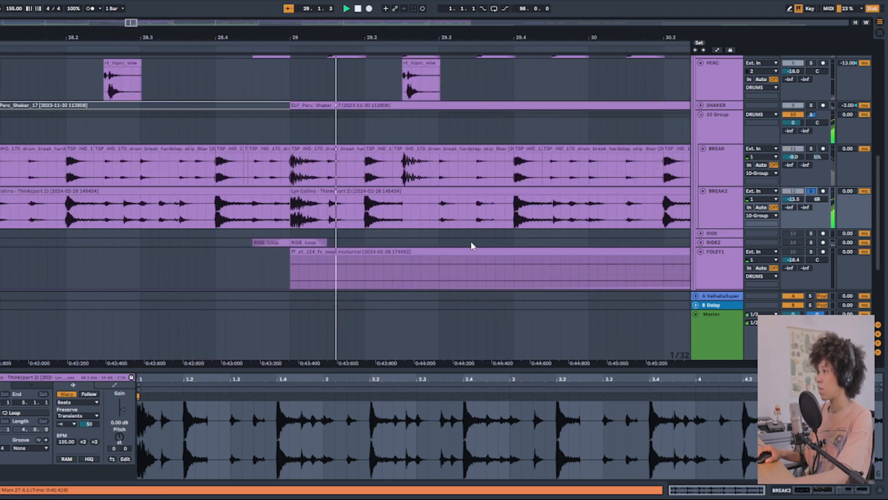
key("space")
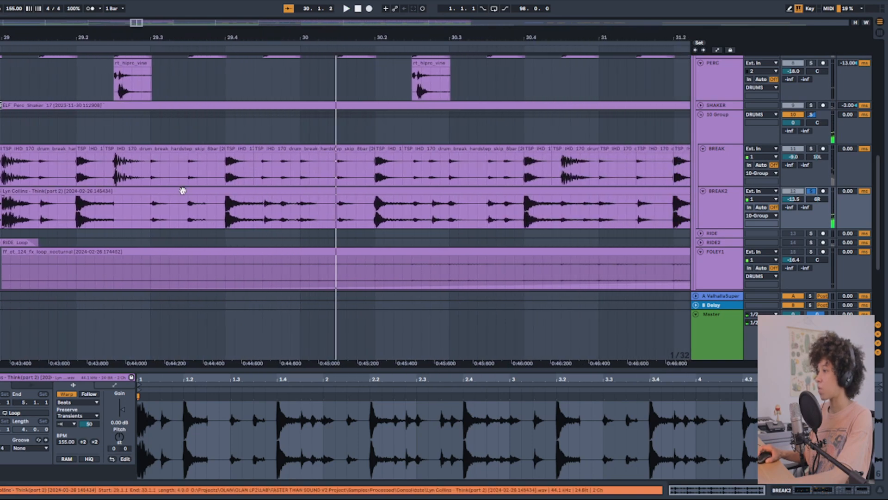
Step: Select the Lyn Collins break clip starting at bar 29 on the BREAK2 track and examine its slices up close
left_click(182, 190)
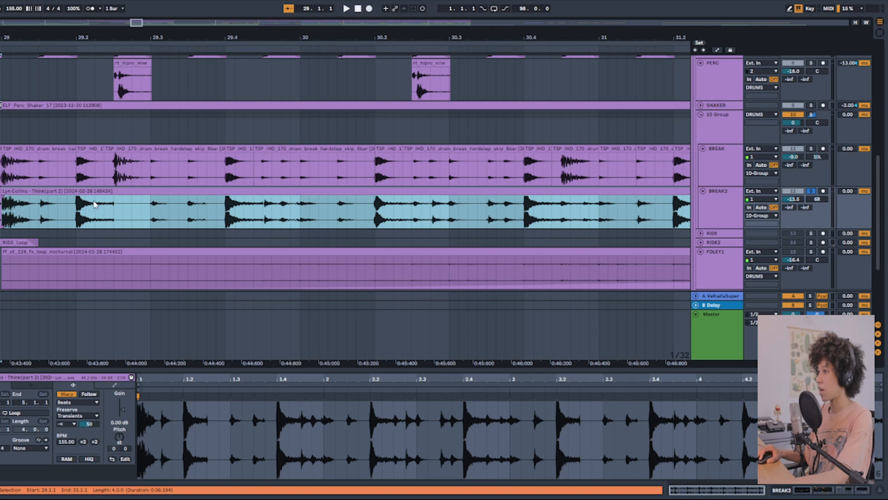
scroll(65, 204, "up", 3)
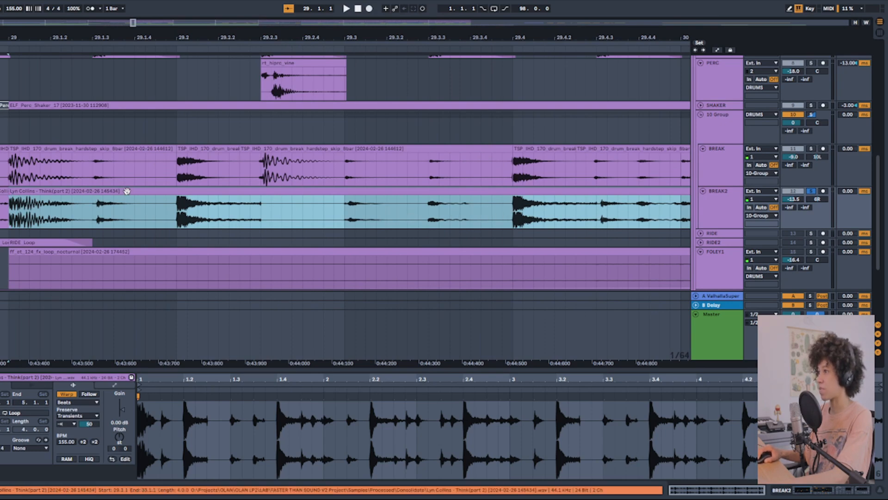
left_click(719, 204)
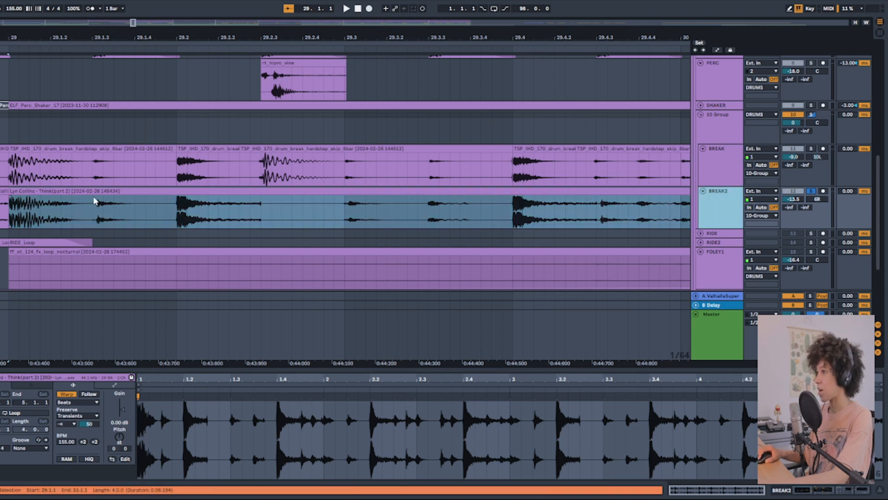
left_click(84, 187)
scroll(139, 234, "down", 2)
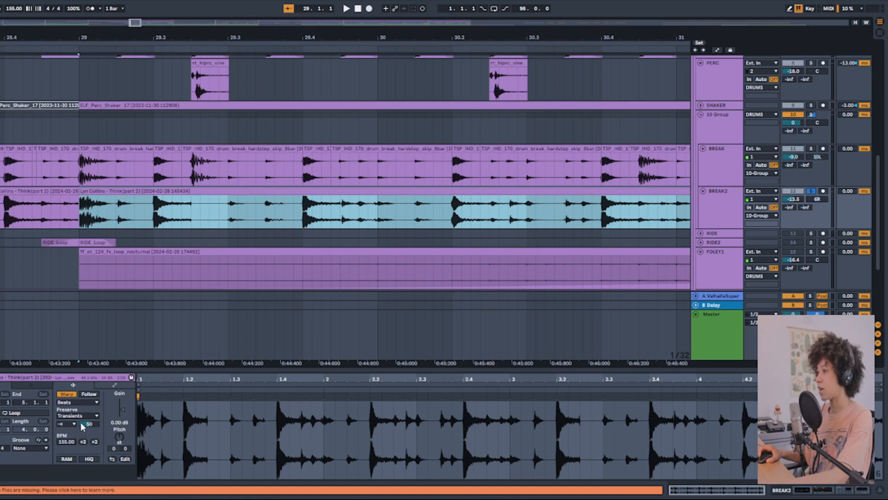
Step: Review the Lyn Collins clip's Beats warp mode, transient loop mode and transient envelope
left_click(71, 407)
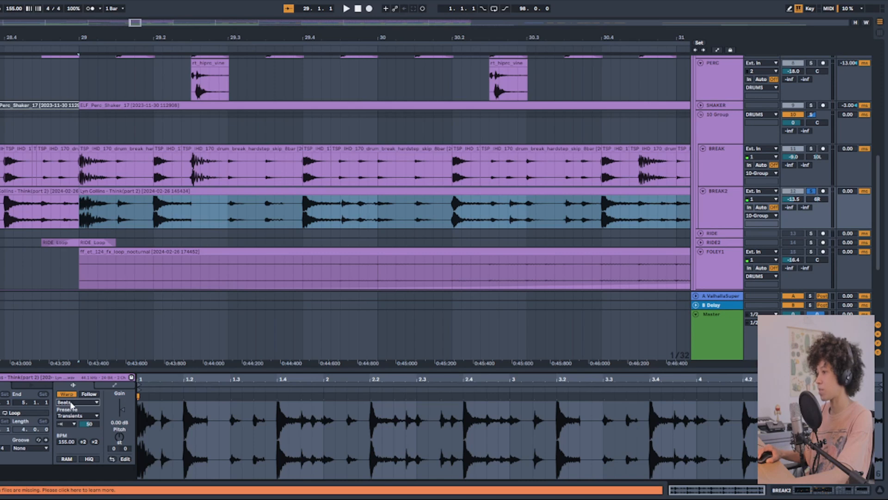
left_click(67, 424)
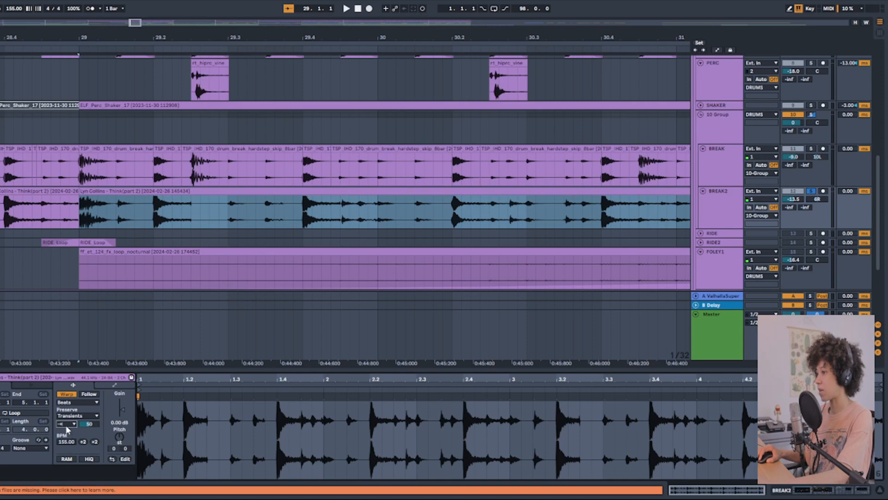
type("2")
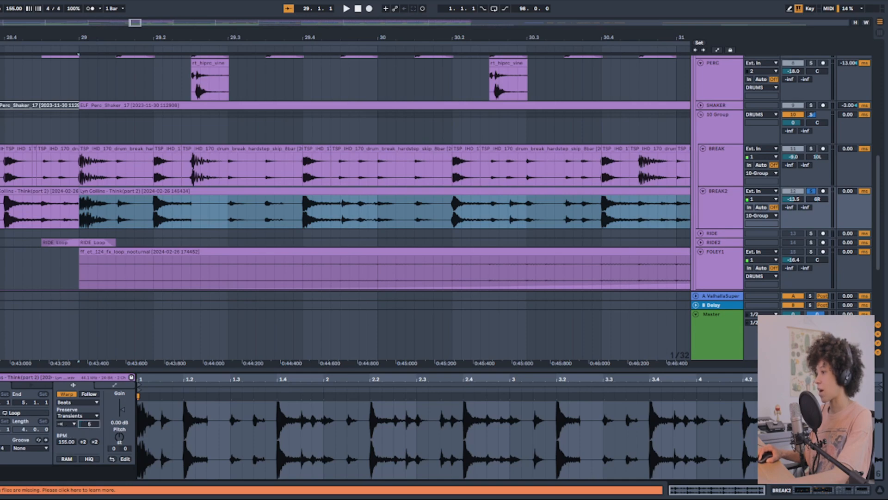
key("Escape")
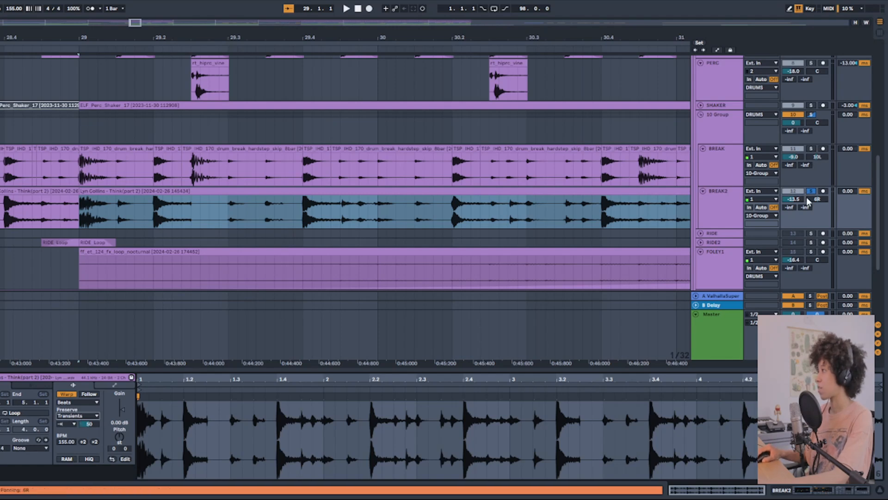
Step: Solo the 10 Group and go through the BREAK track's Phaser Guitar, Glue Compressor, EQ Eight and A Bit Warmer effects
left_click(811, 116)
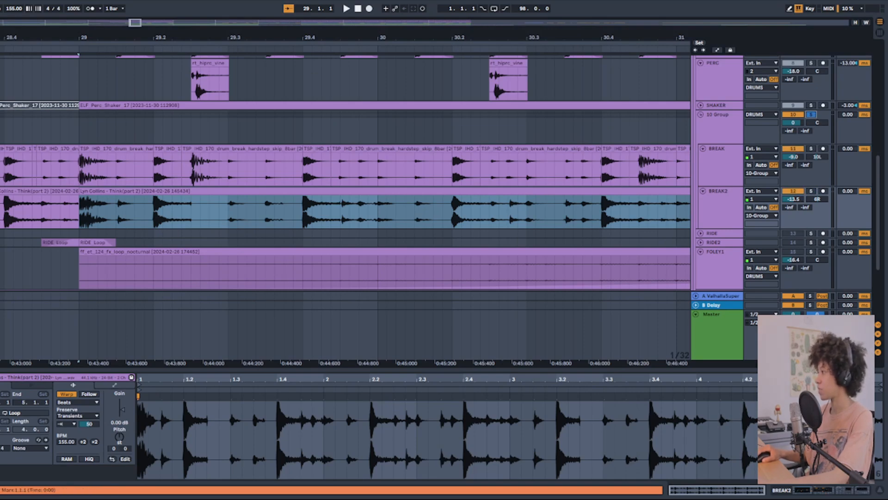
left_click(735, 168)
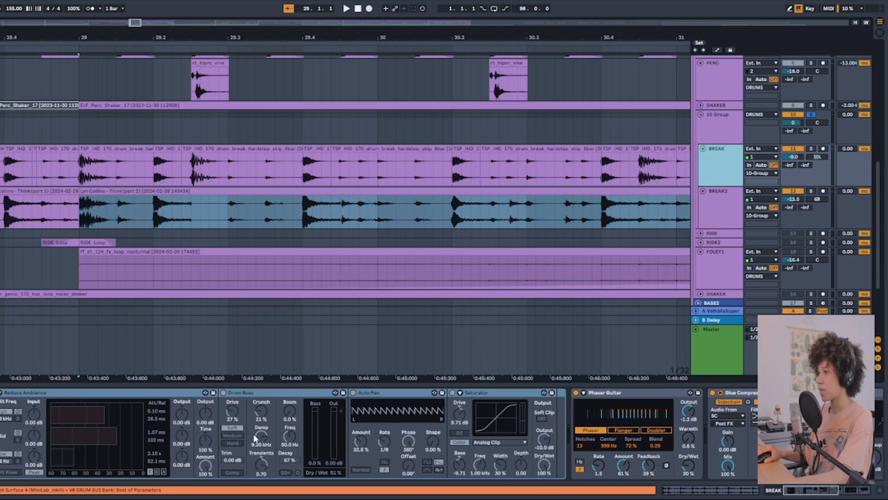
scroll(22, 433, "right", 5)
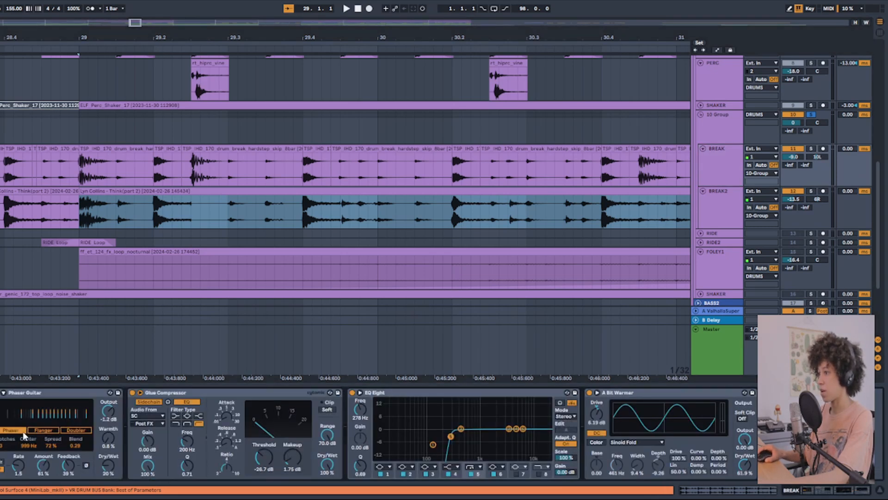
left_click(61, 394)
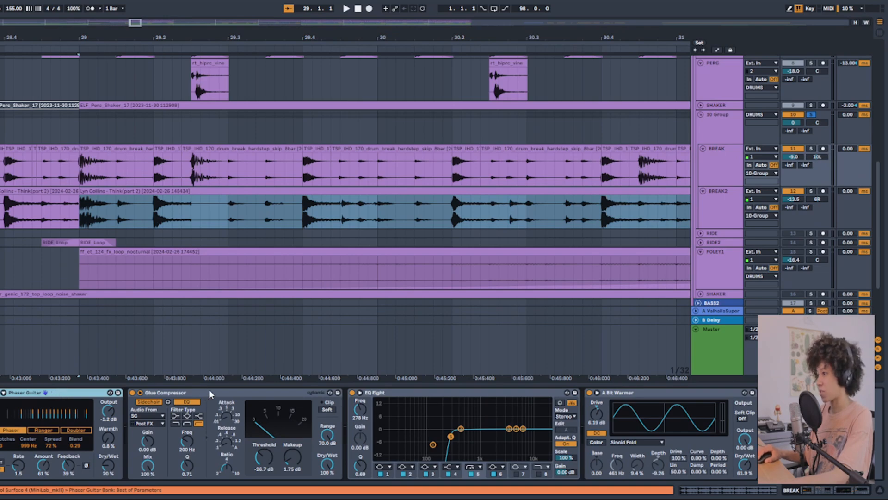
left_click(269, 392)
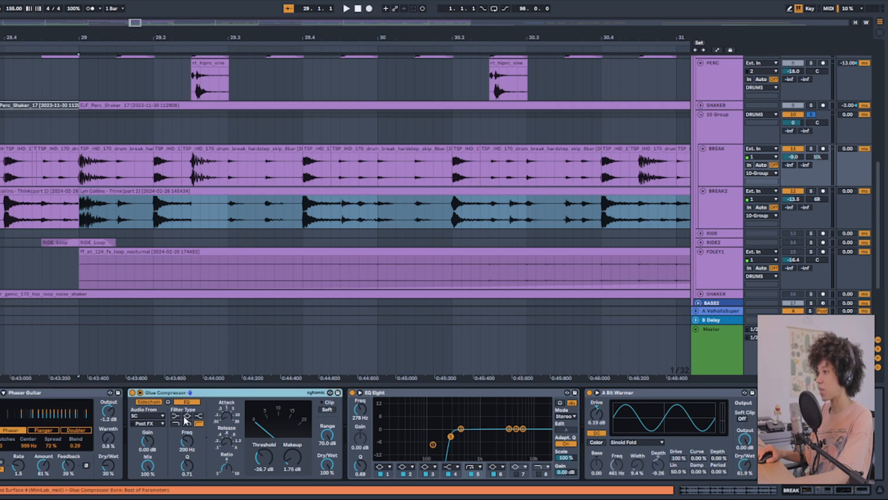
left_click(429, 394)
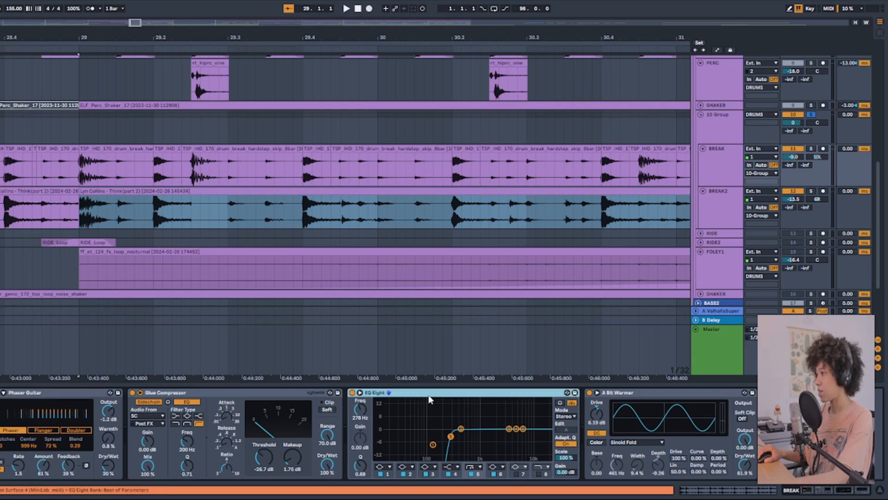
left_click(651, 394)
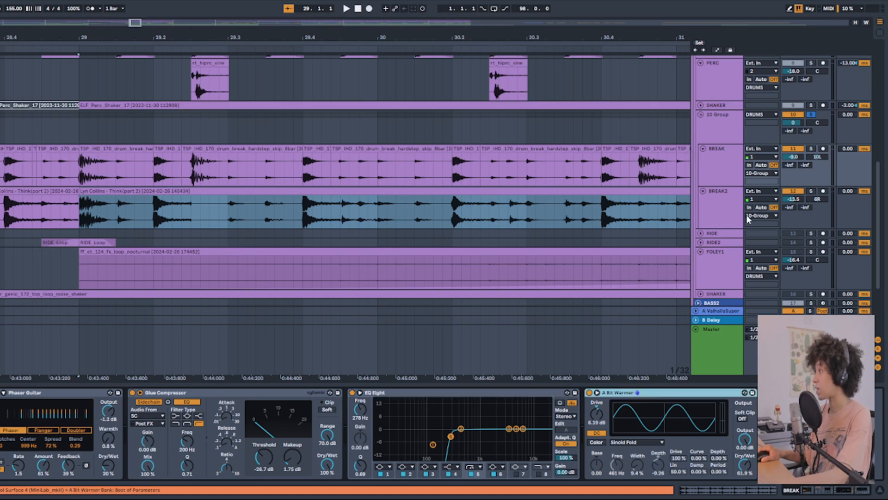
Step: Review the BREAK2 track's EQ Eight and Ambience reverb, and the EQ Eight on the 10 Group
left_click(723, 182)
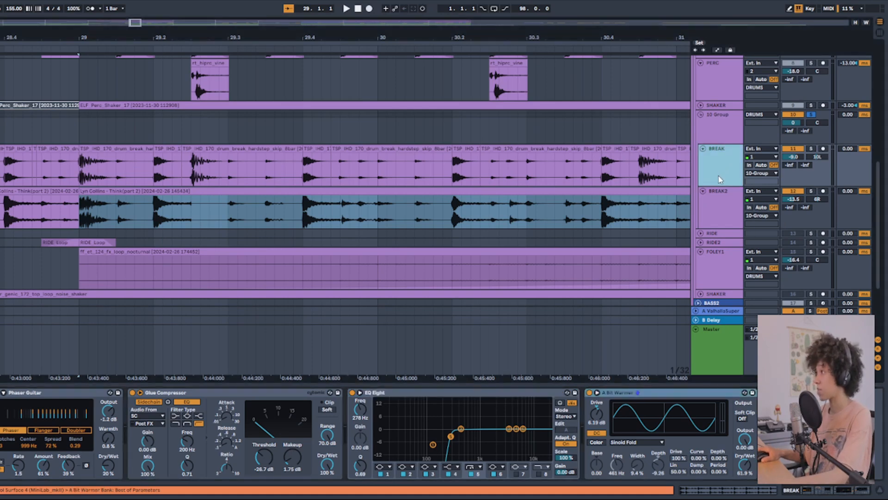
left_click(723, 219)
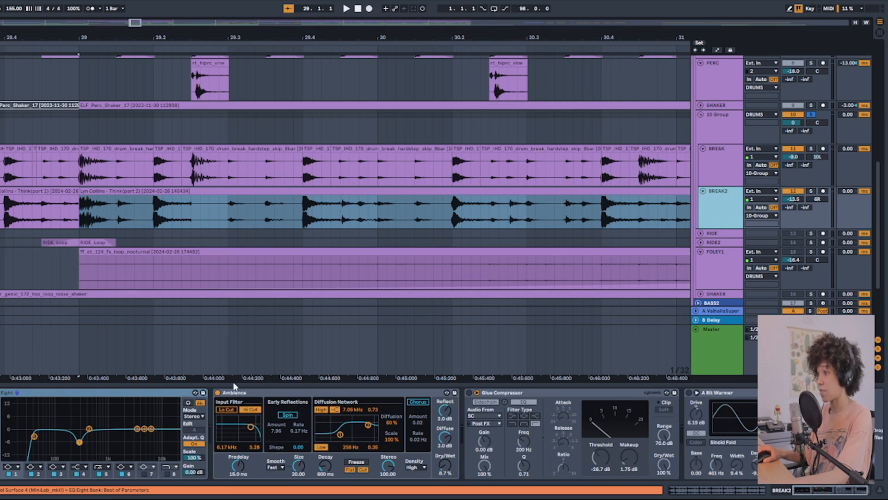
left_click(131, 394)
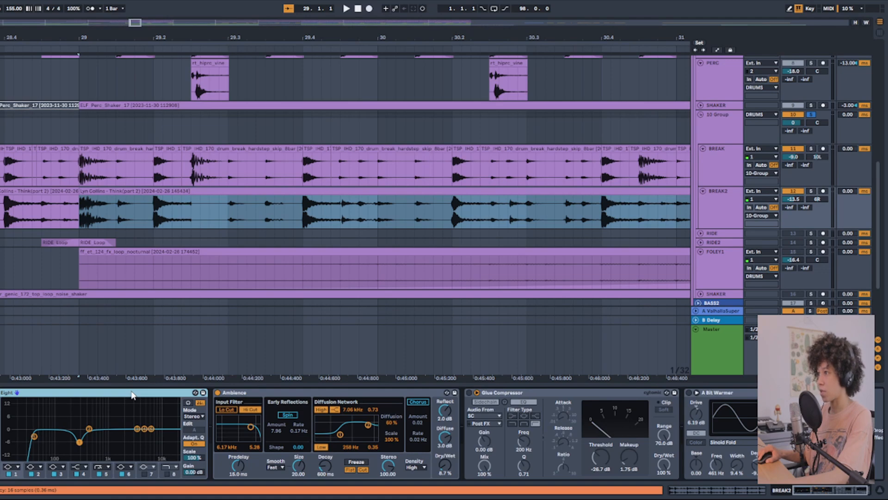
left_click(311, 394)
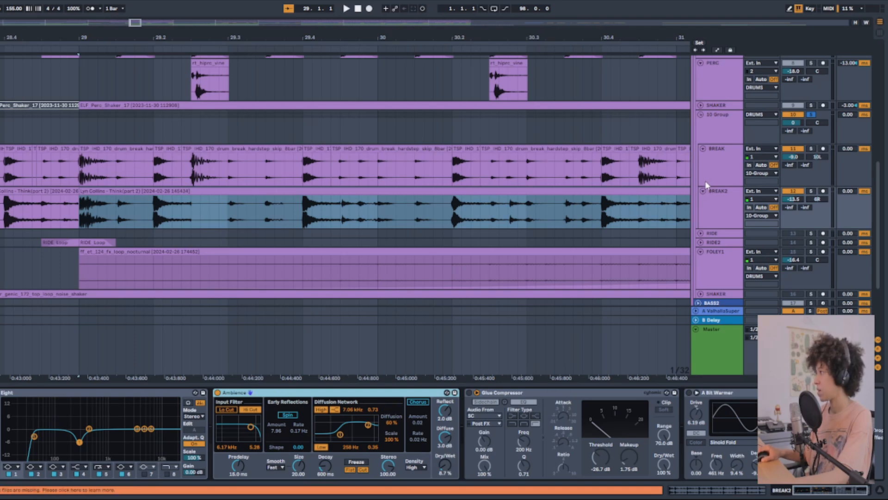
left_click(718, 127)
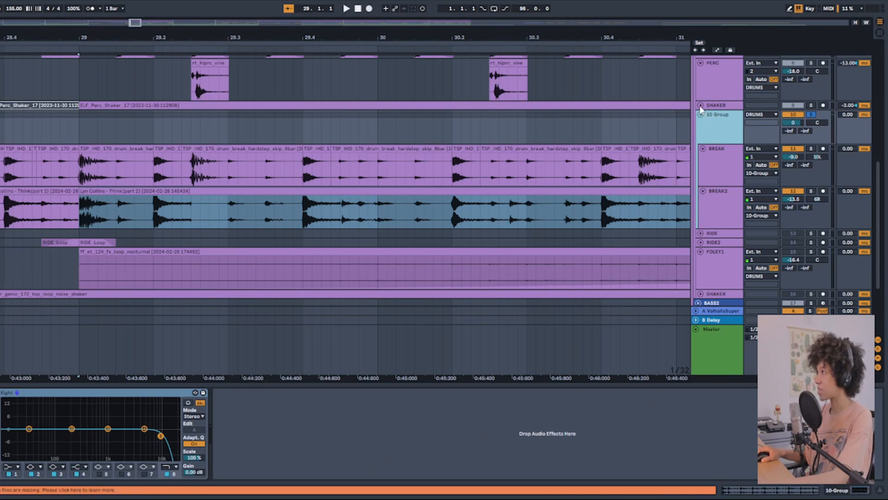
Step: Collapse the 10 Group, expand and solo the RIDE track, and set the playback start at bar 69
left_click(701, 115)
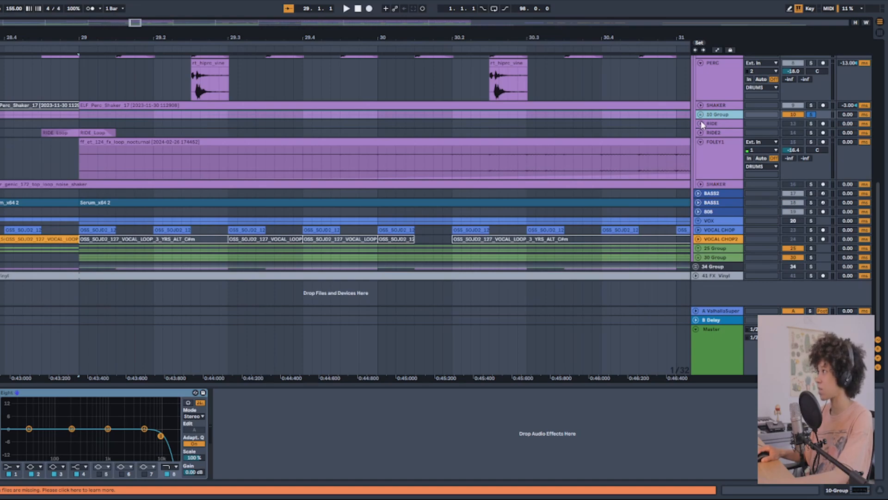
left_click(701, 123)
scroll(337, 189, "down", 10)
left_click(810, 124)
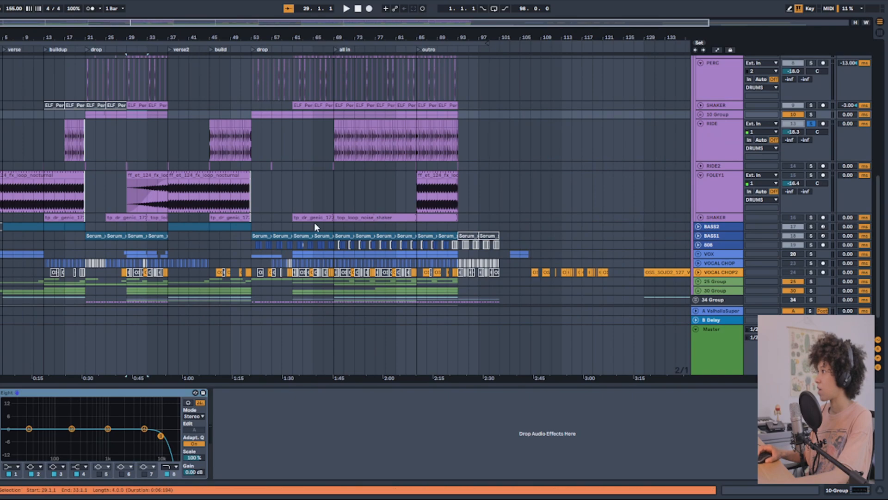
scroll(340, 151, "up", 5)
left_click(322, 154)
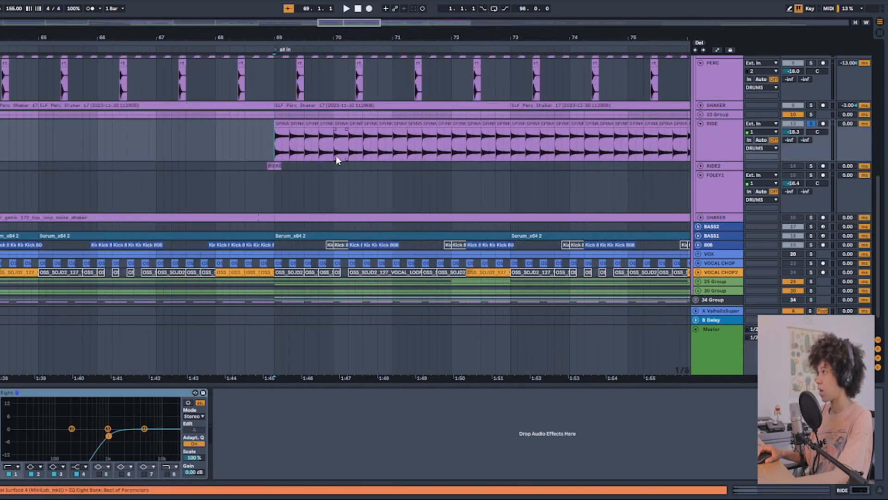
Step: Inspect the repeated ride cymbal one-shots on the RIDE track and play them soloed from bar 69
scroll(338, 154, "up", 5)
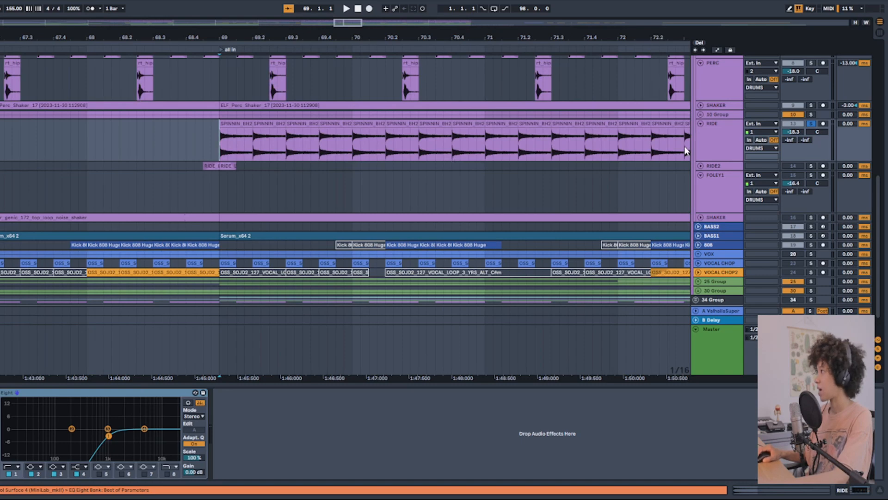
scroll(234, 135, "up", 5)
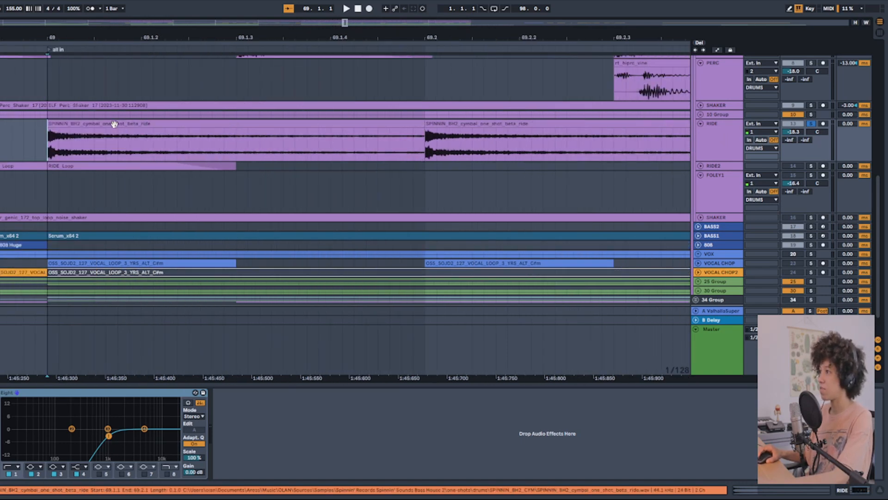
scroll(128, 139, "down", 8)
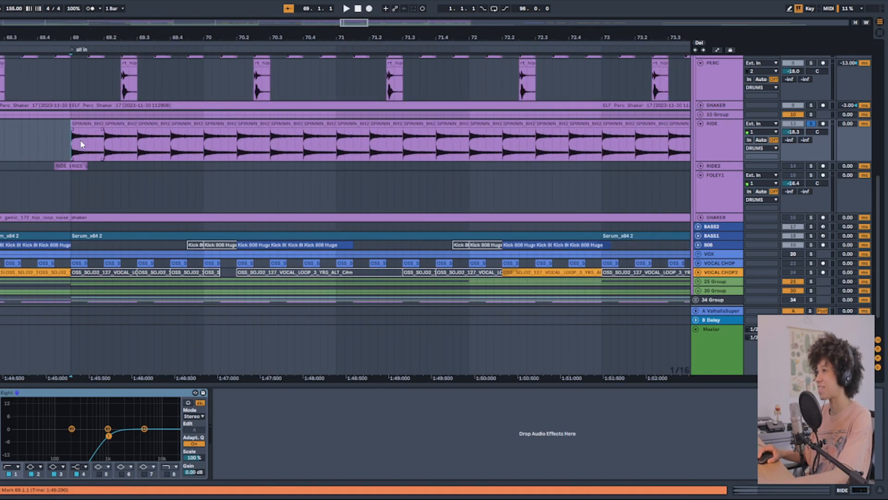
scroll(79, 141, "down", 4)
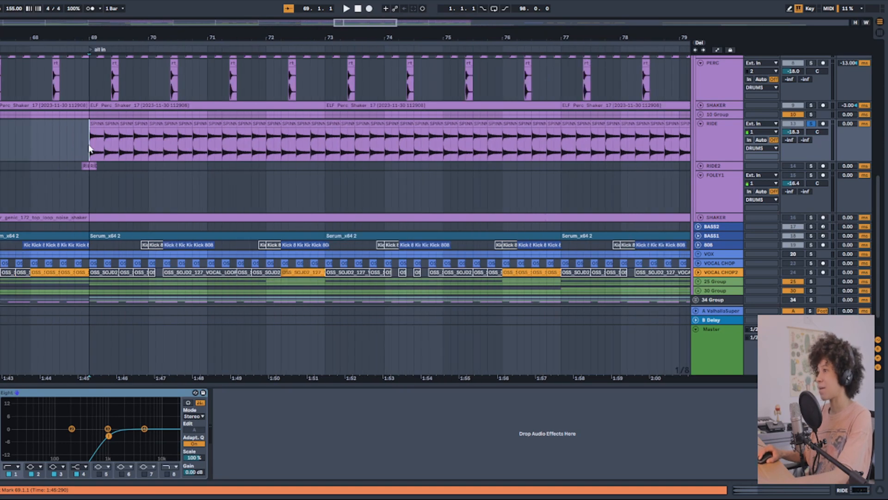
key("space")
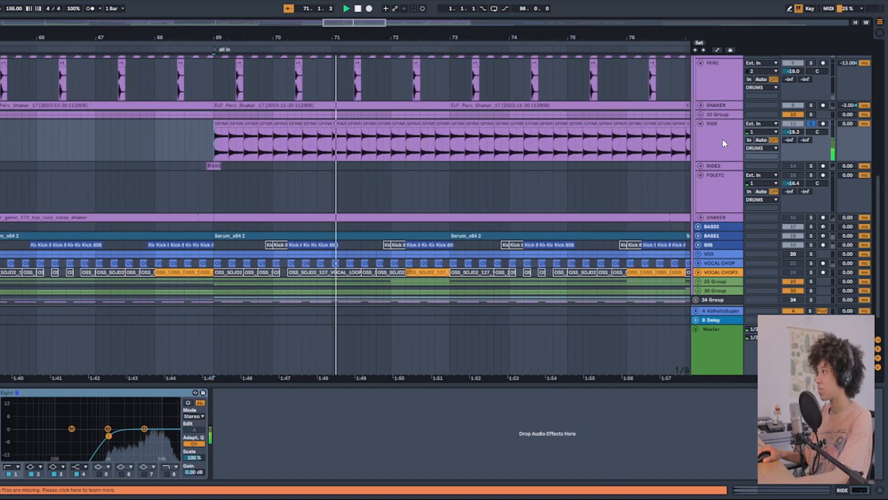
Step: Turn off the RIDE solo, solo the DRUMS group and listen to the ride with all the drums from bar 69
left_click(809, 124)
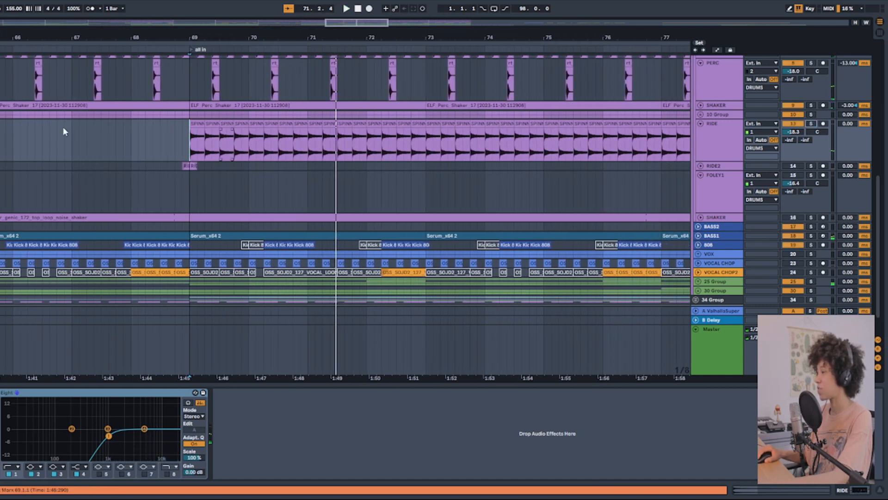
scroll(828, 155, "up", 3)
scroll(828, 155, "up", 5)
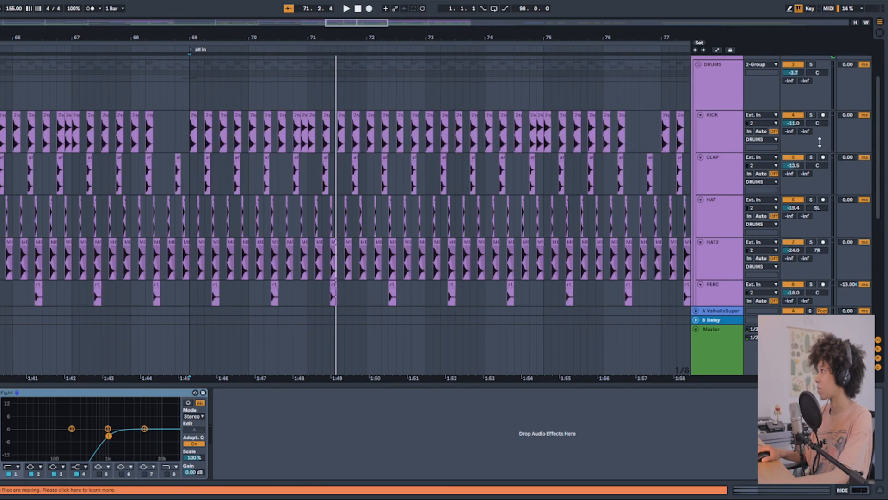
scroll(725, 176, "down", 6)
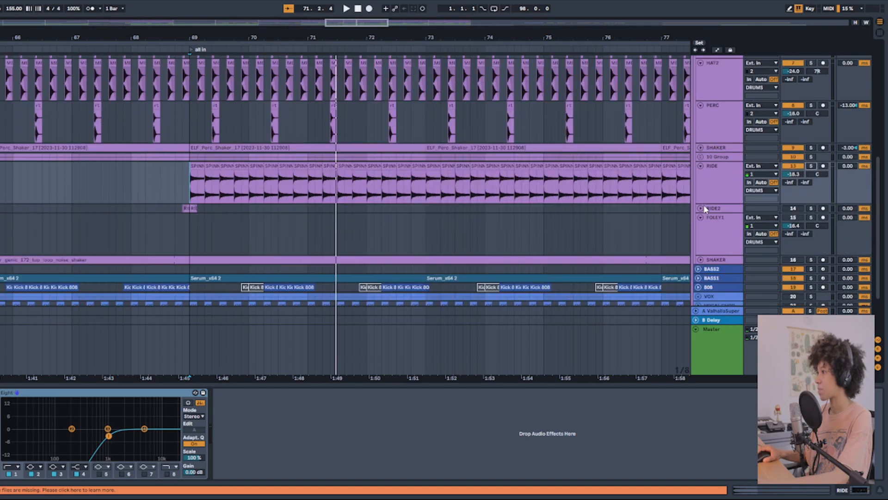
scroll(804, 105, "up", 8)
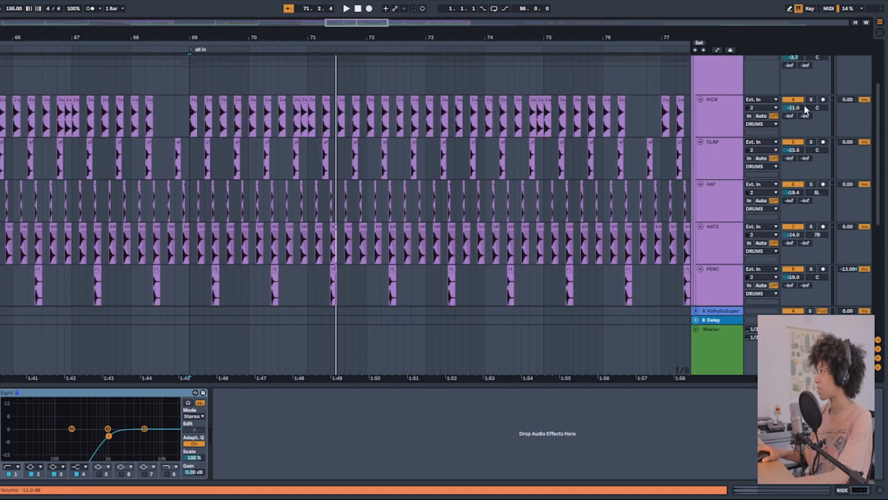
key("space")
scroll(582, 228, "down", 10)
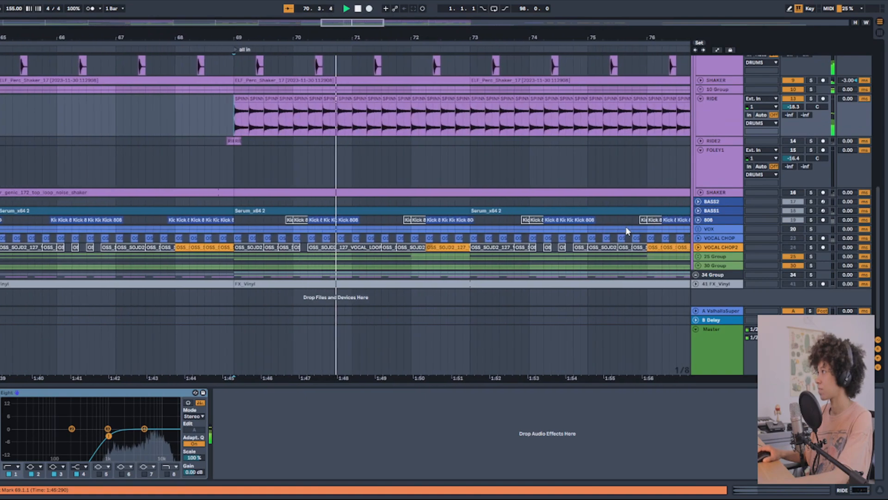
key("space")
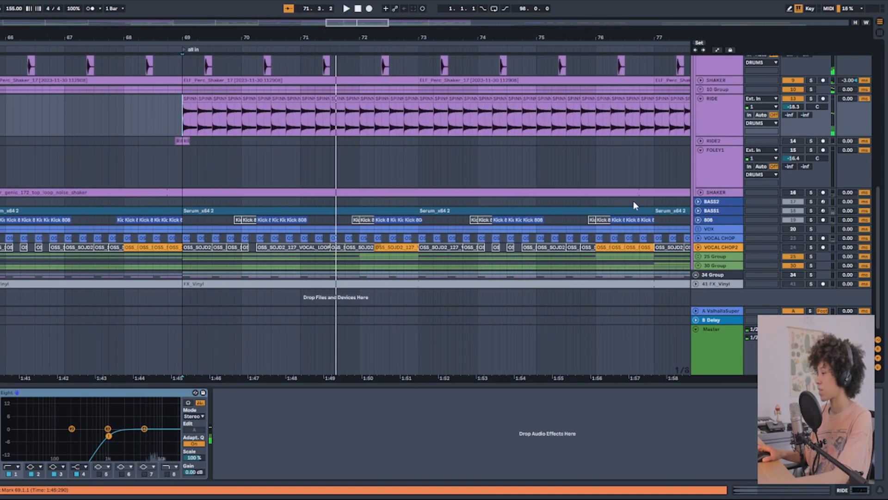
Step: Mute the tracks from BASS2 through 30 Group, then collapse the RIDE track and expand RIDE2
left_click(719, 204)
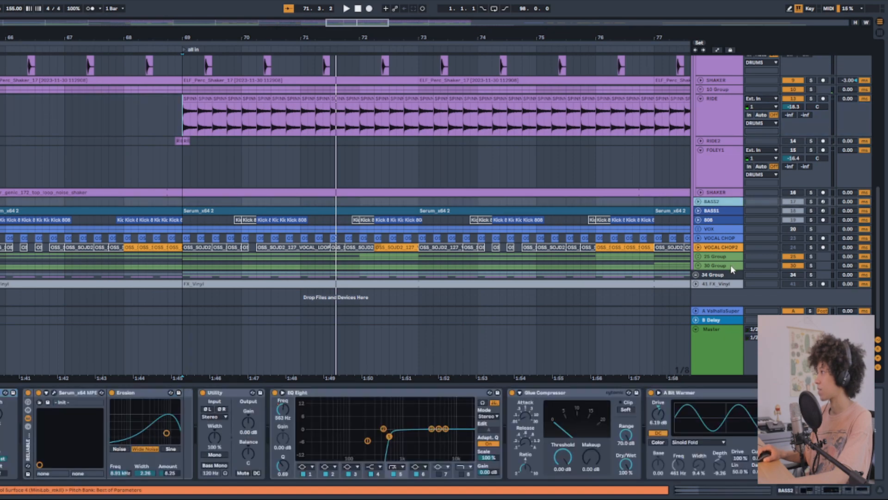
left_click(731, 265, "shift")
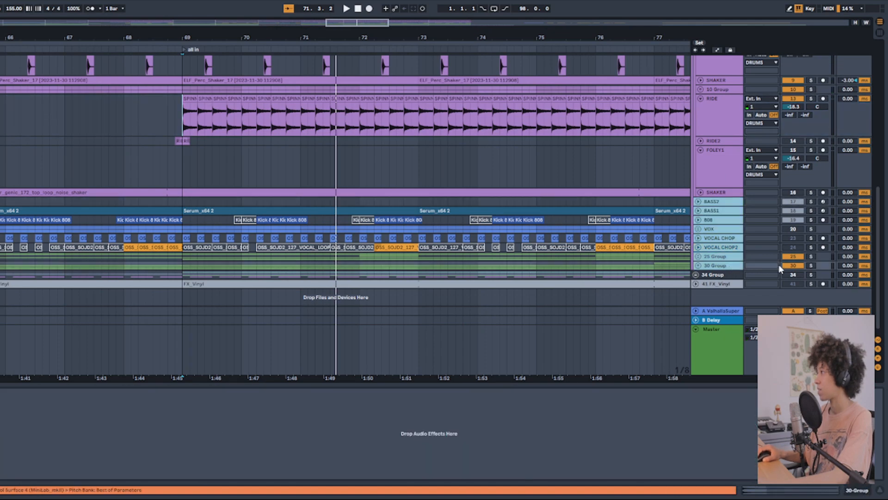
left_click(700, 97)
left_click(700, 98)
left_click(700, 108)
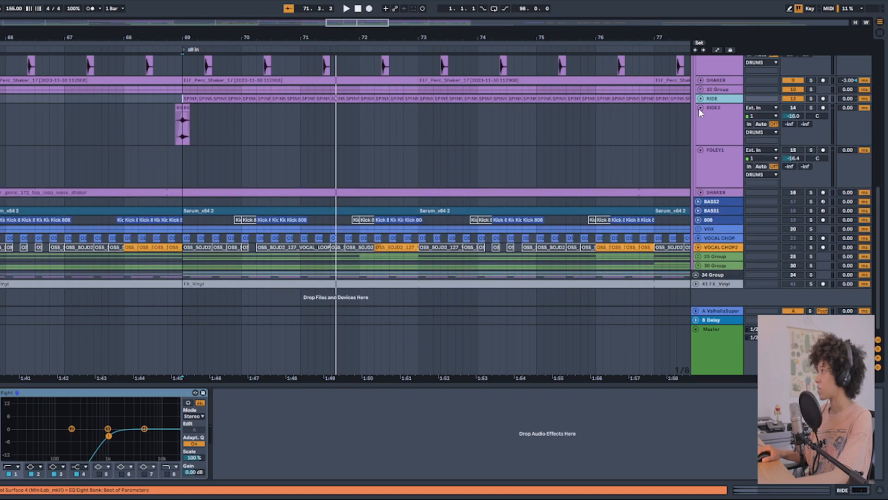
Step: Activate and solo the RIDE2 track and play its short ride hit leading into bar 69
left_click(184, 107)
key("Left")
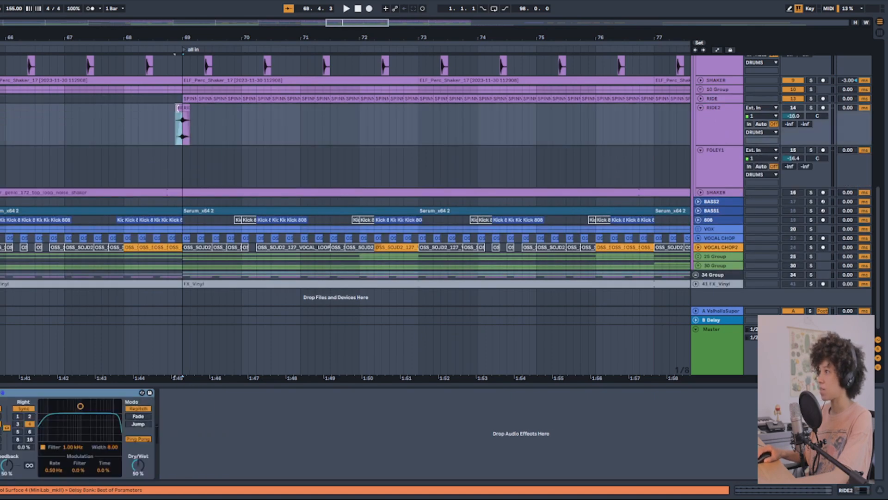
left_click(709, 116)
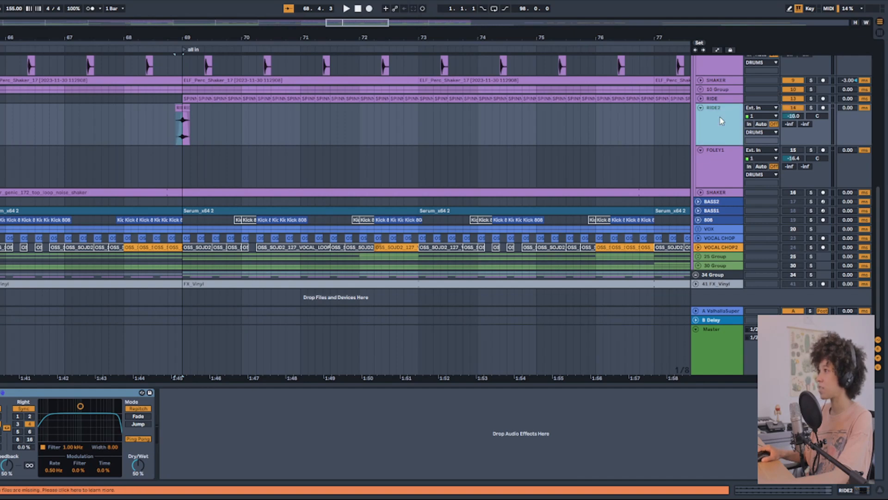
left_click(811, 107)
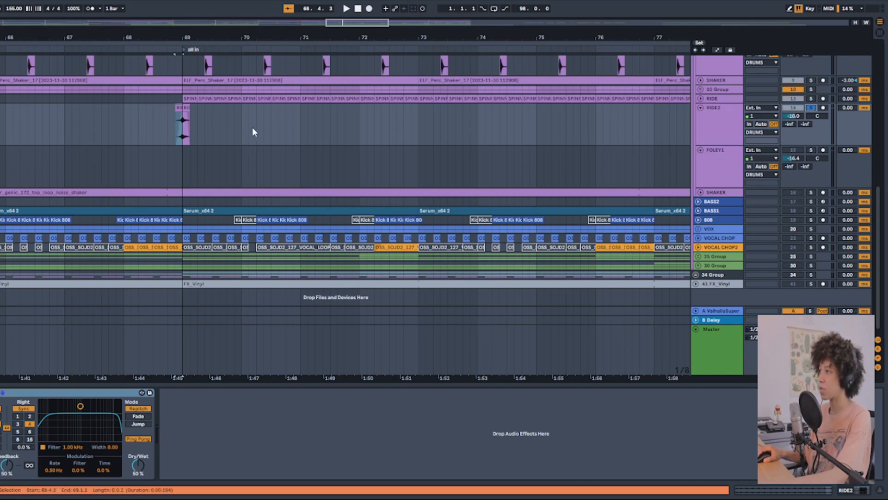
key("space")
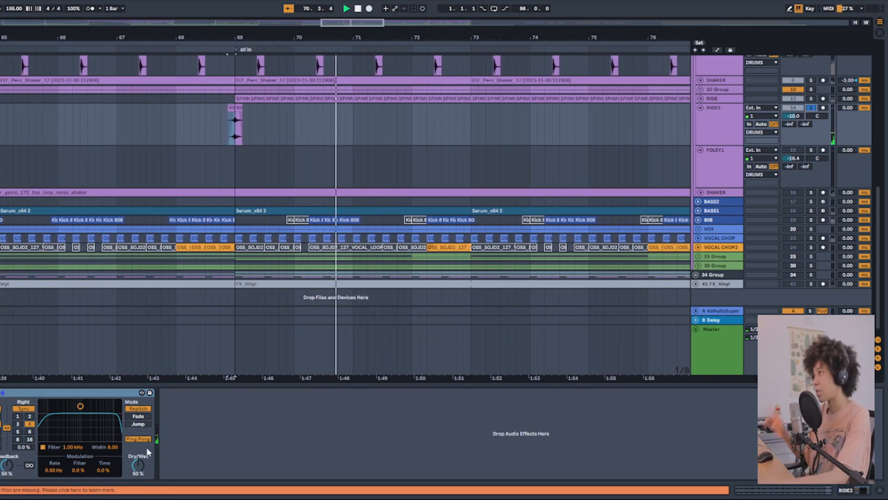
key("space")
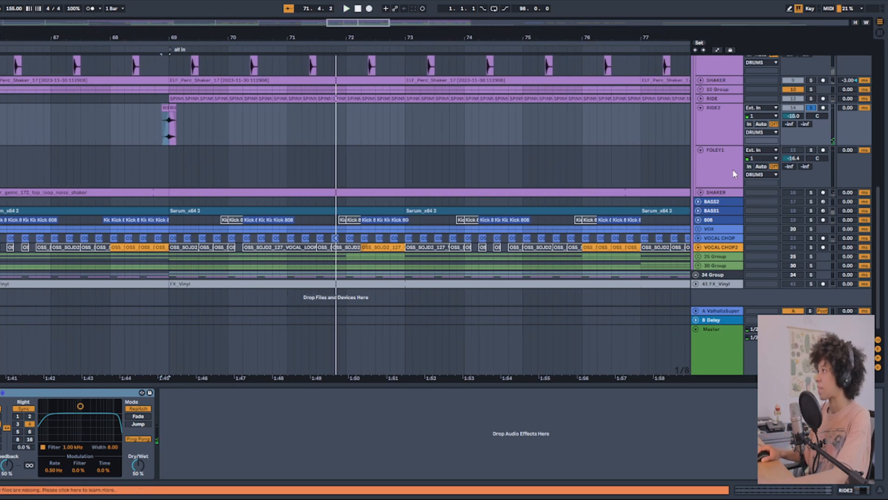
Step: Turn off the RIDE2 solo and listen to the ride hit together with the other drums around bar 69
left_click(807, 107)
key("space")
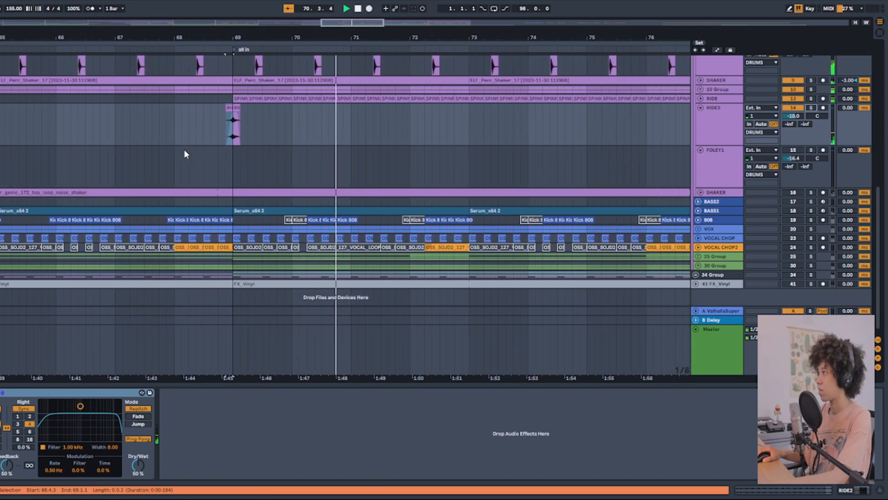
left_click(711, 120)
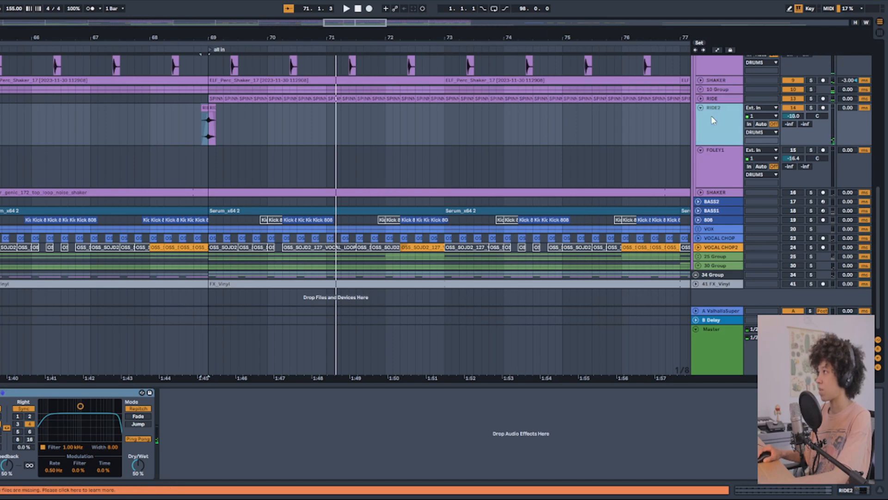
Step: Activate the FOLEY1 track and the SHAKER track below it, and expand that SHAKER track
left_click(731, 161)
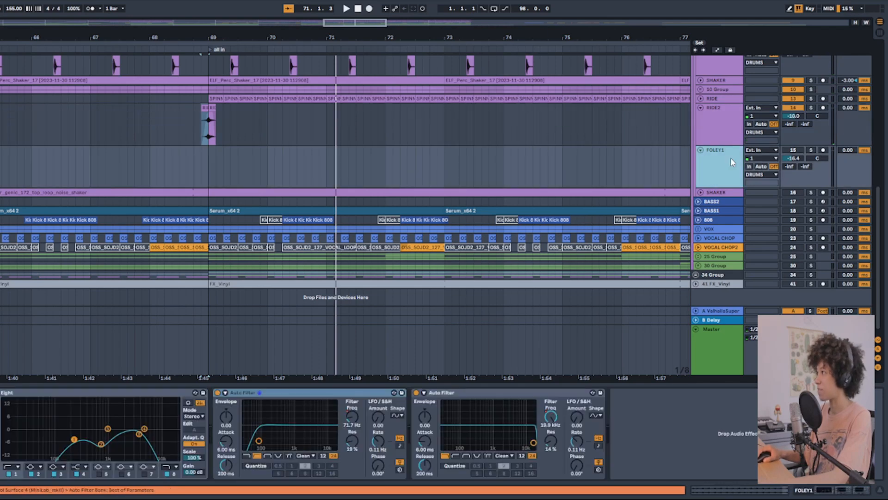
scroll(573, 165, "down", 10)
left_click(792, 151)
left_click(792, 193)
left_click(701, 192)
scroll(268, 225, "up", 5)
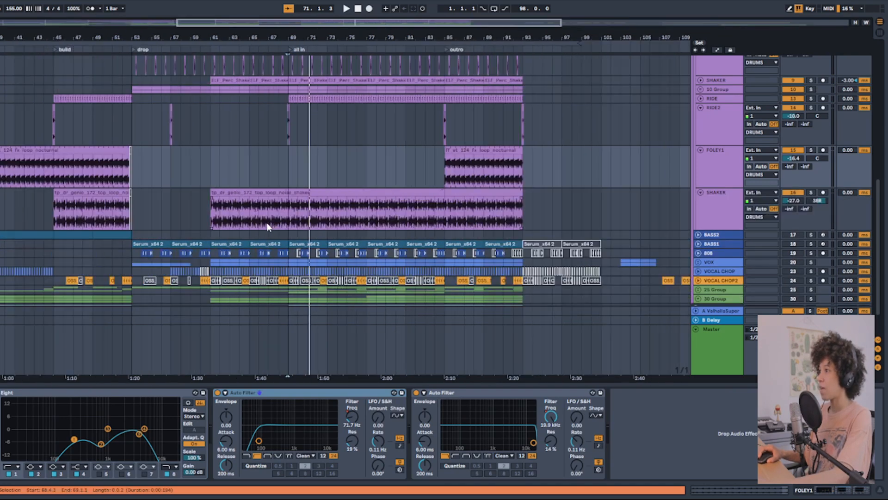
Step: Solo the SHAKER track below FOLEY1 and play its noise shaker loop from bar 61
left_click(371, 191)
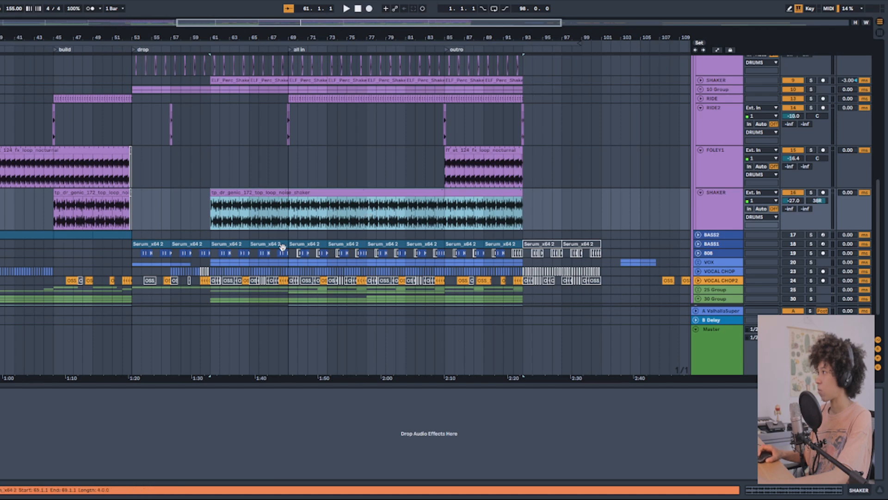
scroll(242, 230, "up", 3)
left_click(810, 193)
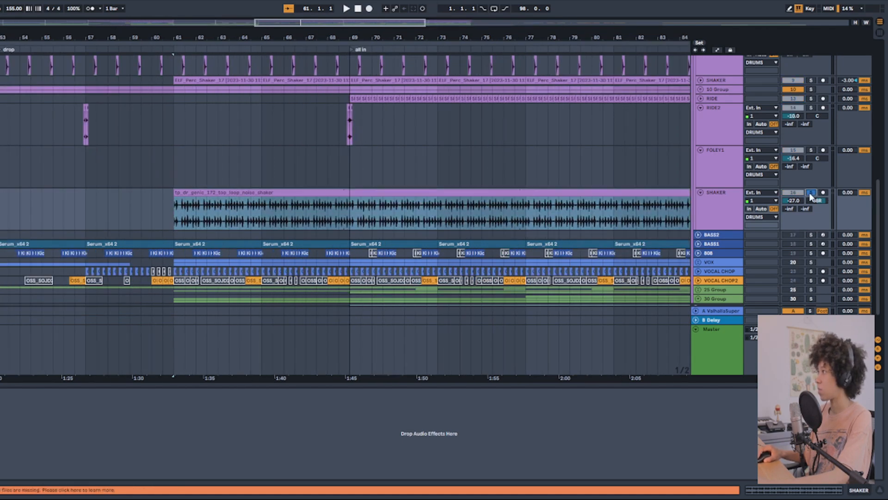
key("space")
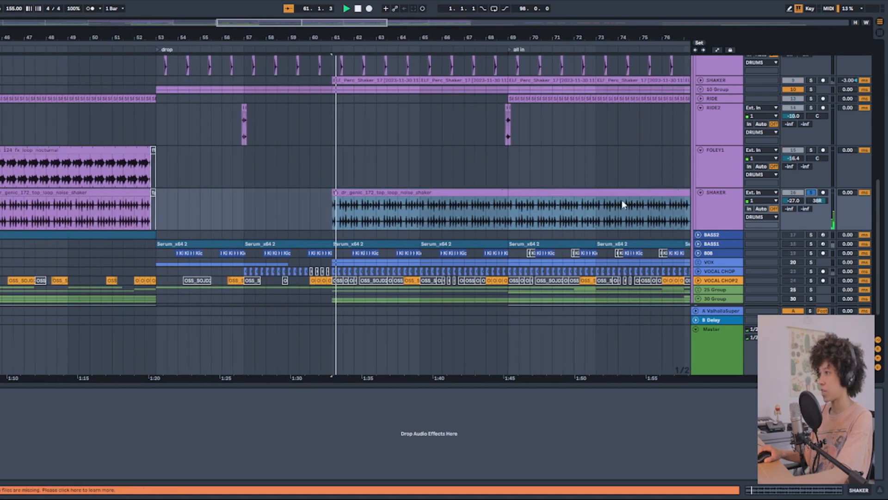
Step: Inspect the noise shaker clip's waveform and warp settings, stop playback and close the clip details
double_click(576, 199)
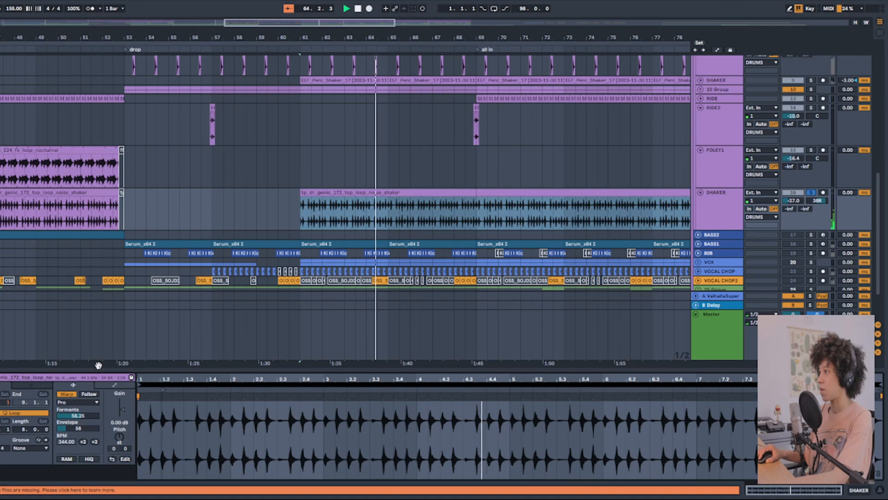
key("space")
left_click(78, 402)
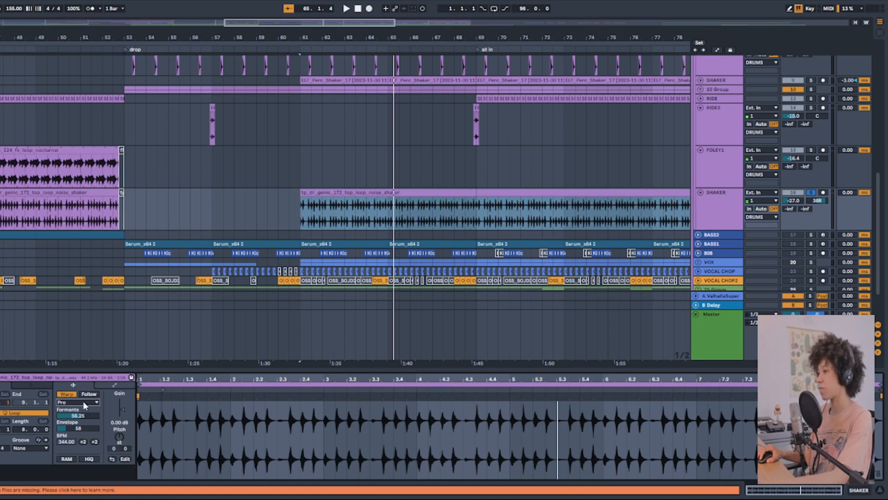
left_click(881, 491)
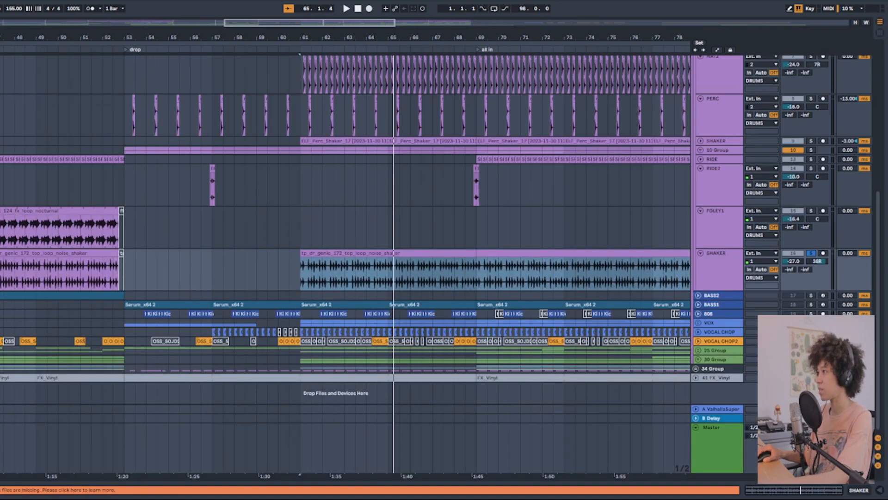
Step: Collapse the FOLEY1, RIDE2 and SHAKER tracks at the end of the drum group
left_click(744, 258)
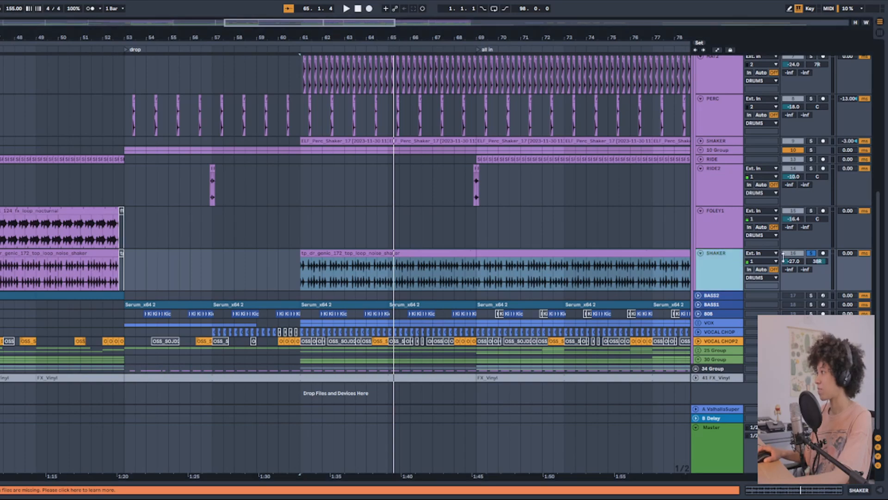
left_click(701, 210)
left_click(706, 173)
left_click(700, 168)
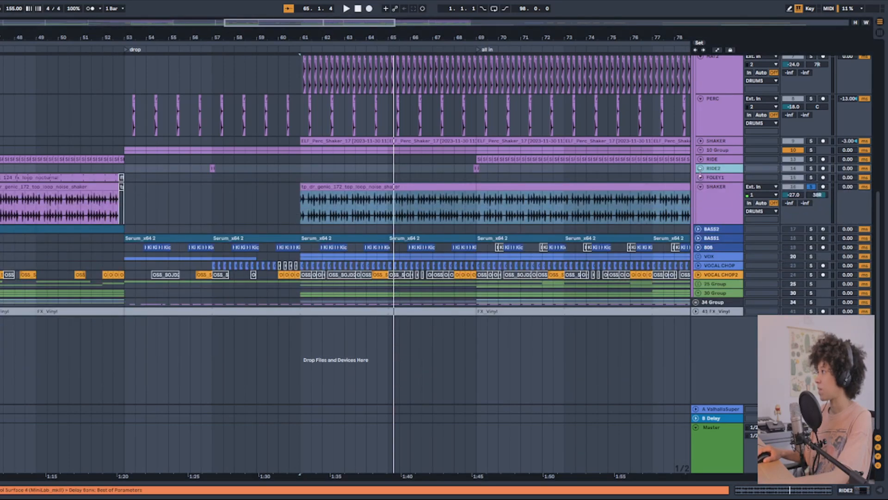
left_click(700, 186)
Step: Review the EQ Eight and Glue Compressor on the DRUMS group, then hide its devices
scroll(718, 185, "up", 5)
scroll(718, 187, "up", 3)
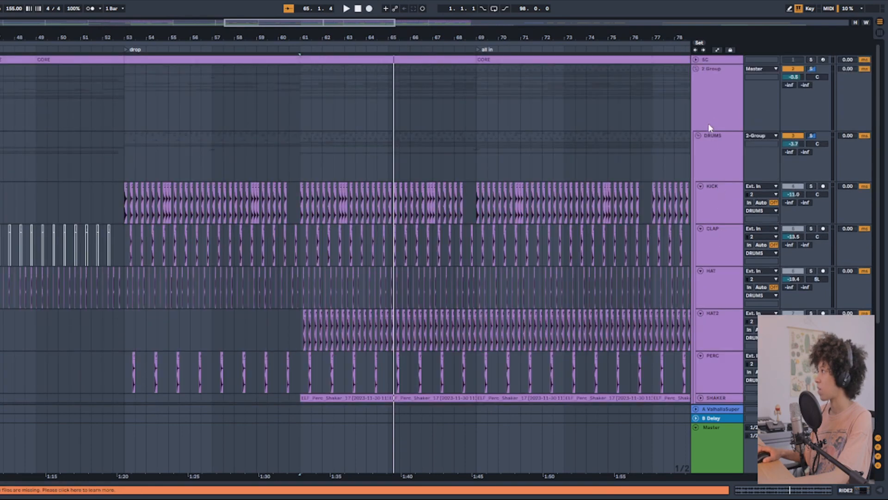
left_click(717, 152)
left_click(850, 490)
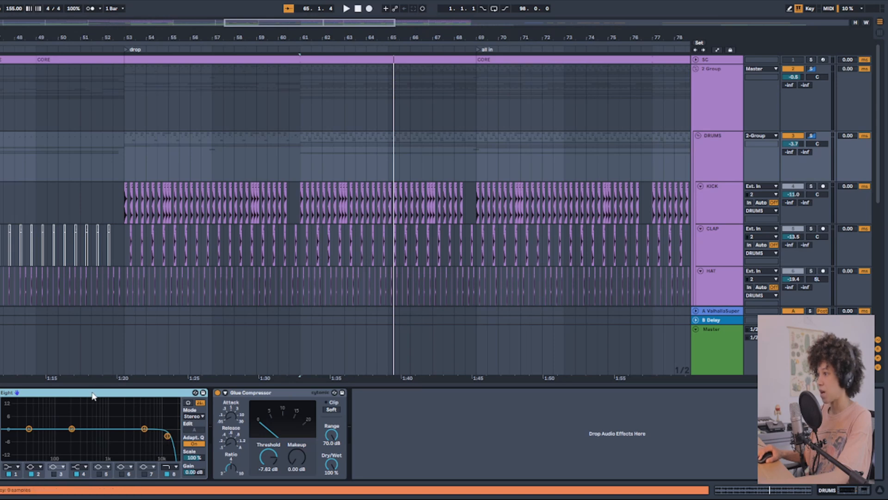
left_click(275, 392)
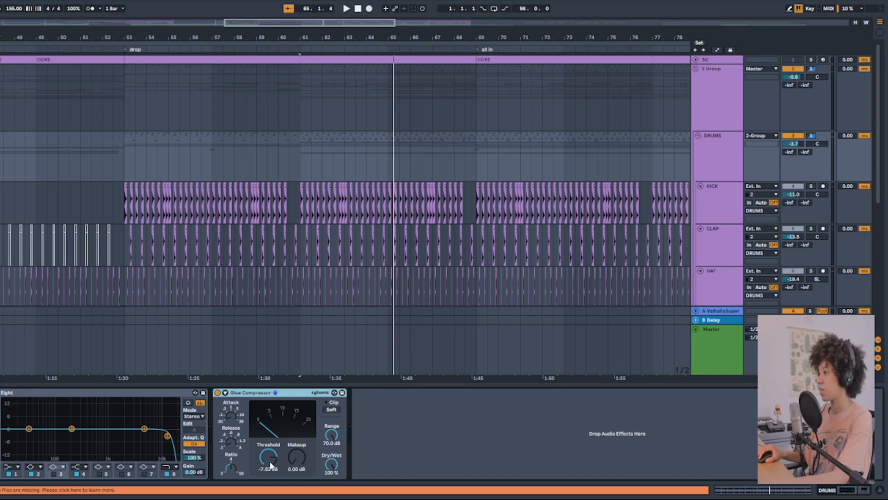
left_click(879, 490)
Step: Group the BASS2, BASS1 and 808 tracks, and solo the group with its tracks active and expanded
scroll(726, 262, "down", 2)
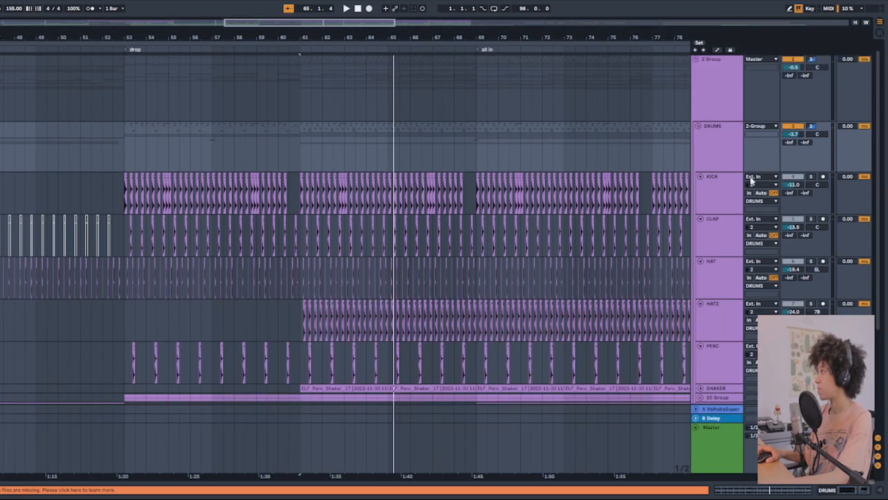
left_click(730, 147)
scroll(729, 148, "down", 3)
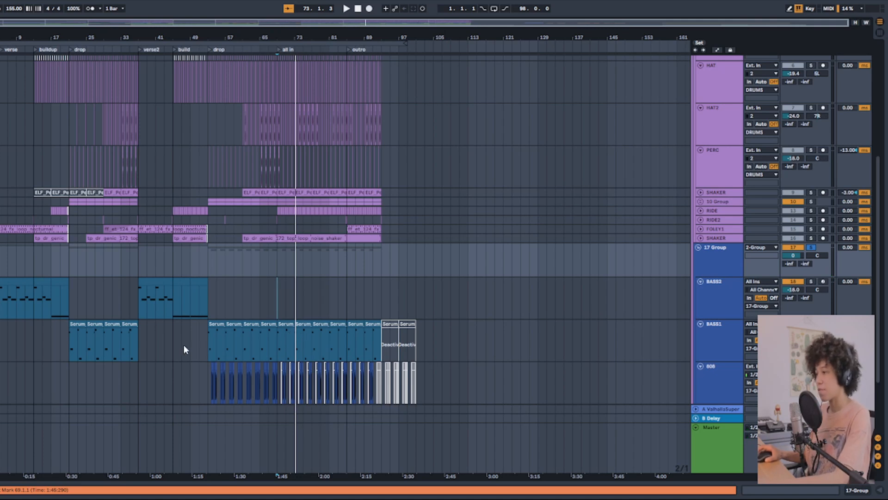
Step: Select the BASS2 clip starting at bar 5 in the verse and show the BASS2 track's device chain
left_click(69, 347)
left_click(9, 289)
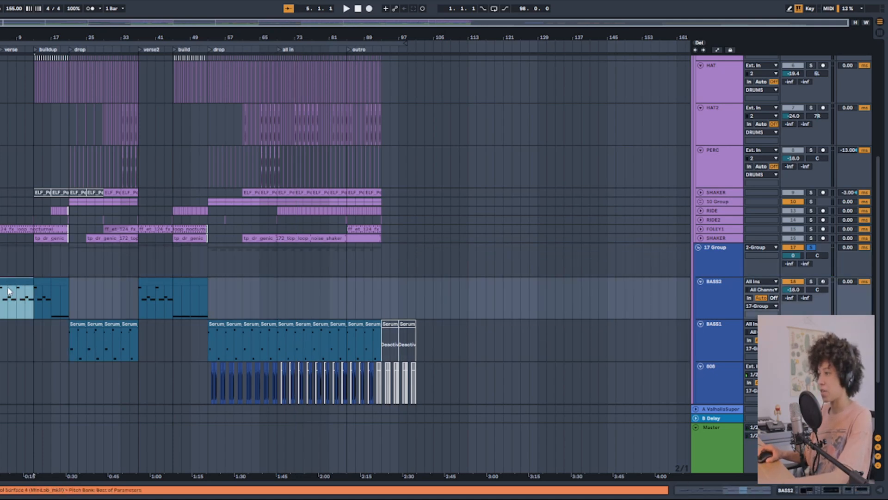
scroll(26, 304, "up", 3)
scroll(24, 303, "left", 3)
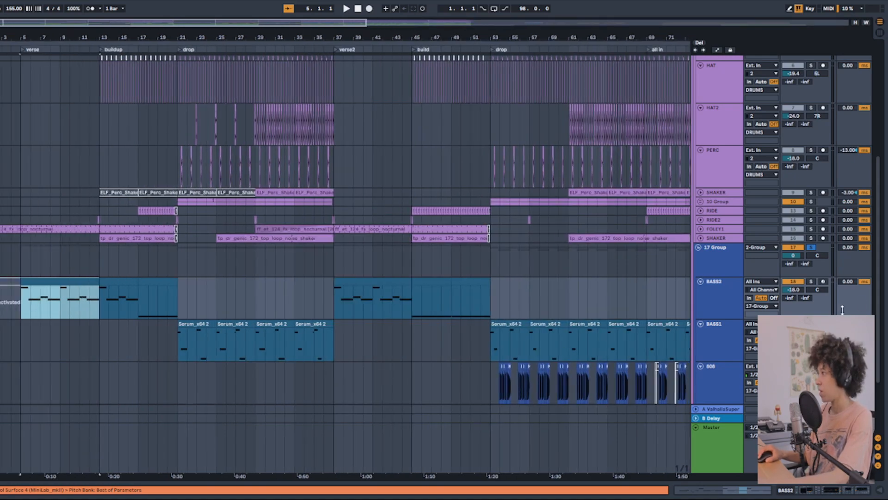
left_click(711, 297)
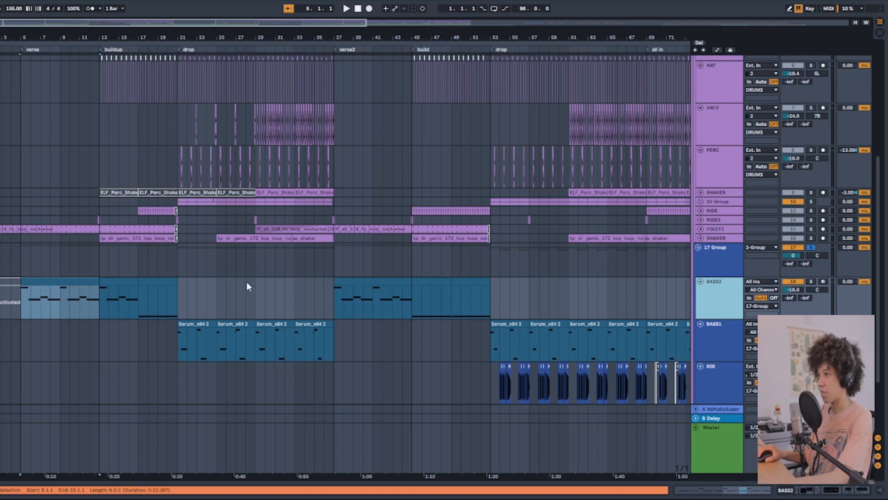
left_click(803, 488)
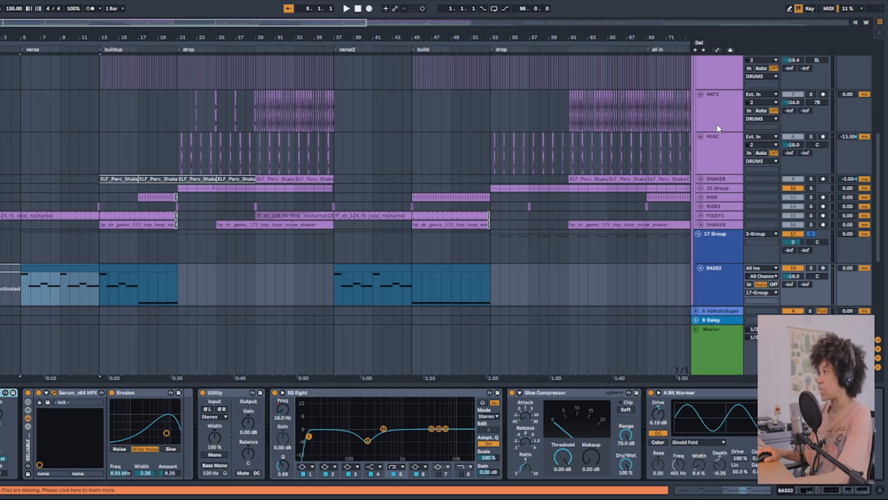
Step: Play the verse clip on BASS2 from bar 5 with the bass group soloed
left_click(51, 271)
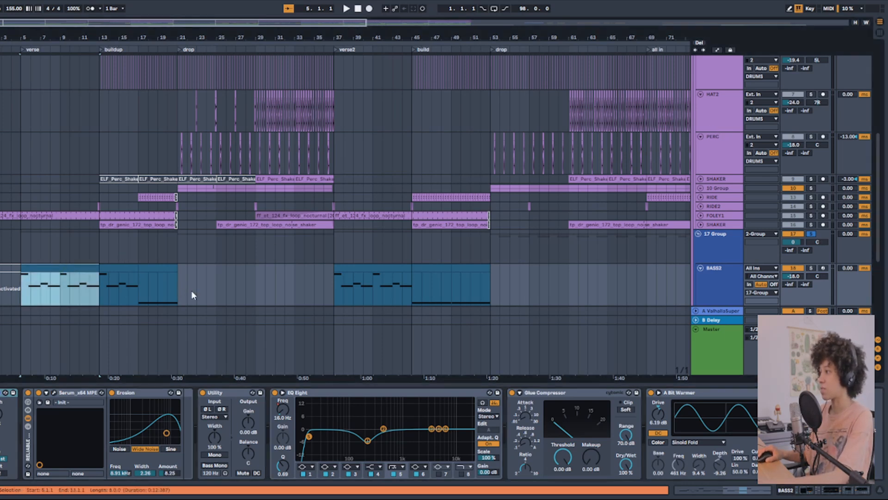
key("space")
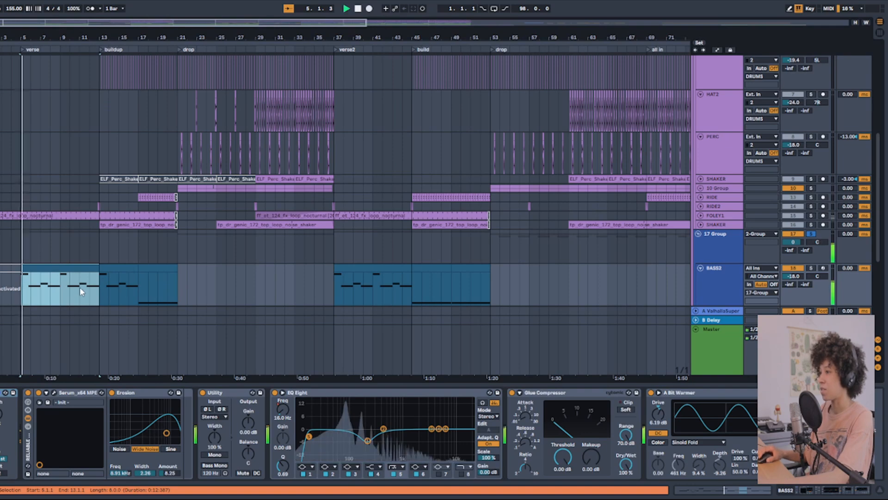
scroll(105, 246, "down", 1)
scroll(105, 250, "down", 3)
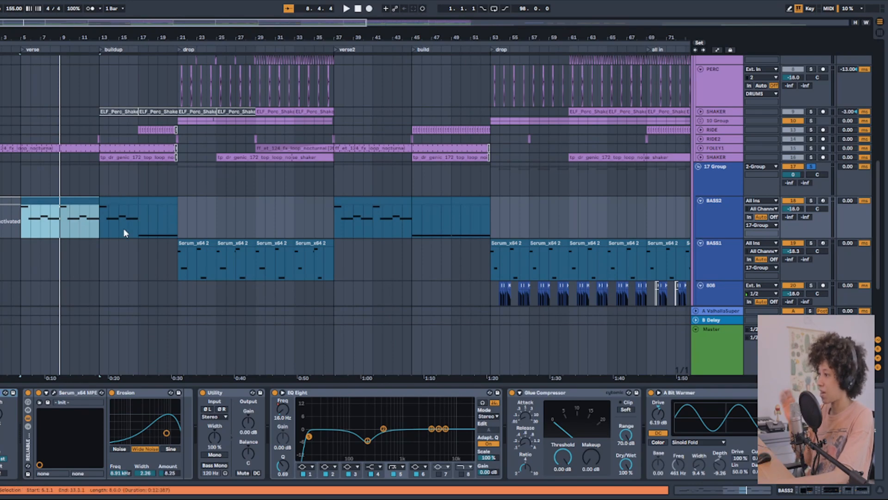
Step: Examine the Erosion effect on the BASS2 track and take a closer look at its verse notes
left_click(151, 398)
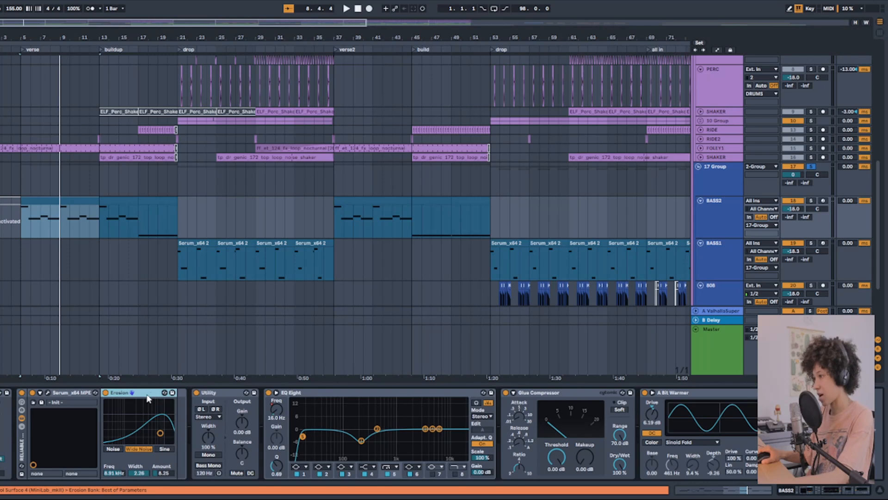
scroll(17, 250, "up", 3)
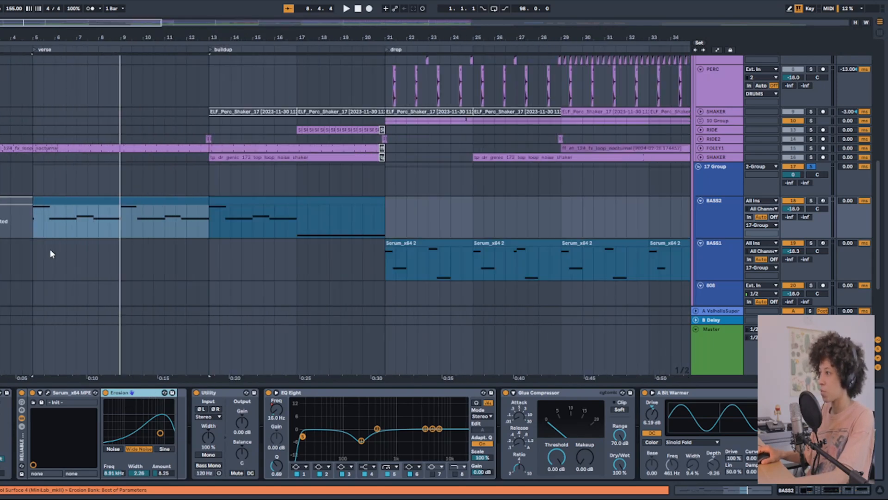
scroll(52, 249, "up", 3)
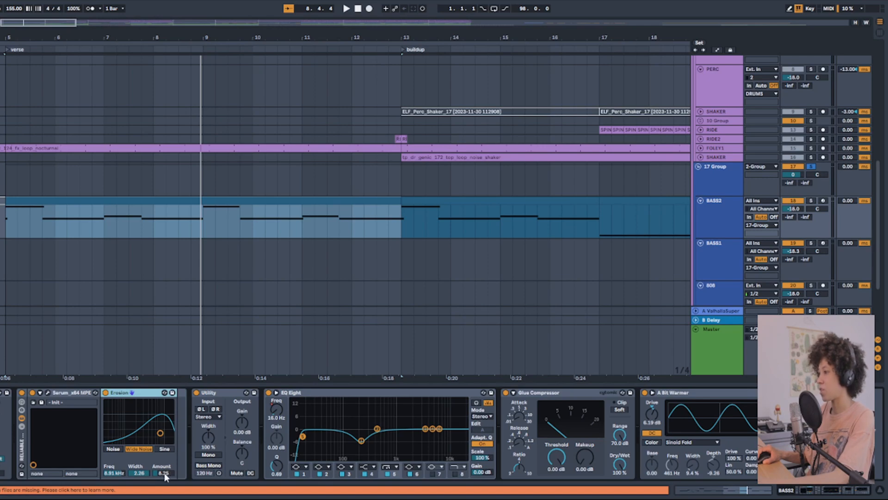
Step: Audition a stronger Erosion Amount on BASS2 during playback, return it to 8.25, and set the effect's Width to 2.50
mouse_move(161, 476)
left_mouse_down()
mouse_move(161, 451)
mouse_move(162, 495)
mouse_move(163, 476)
left_mouse_up()
key("space")
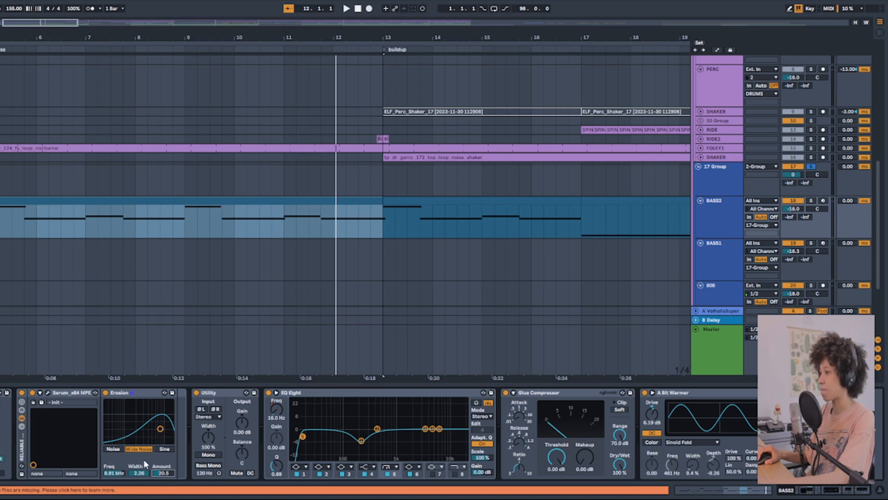
left_click_drag(139, 473, 156, 483)
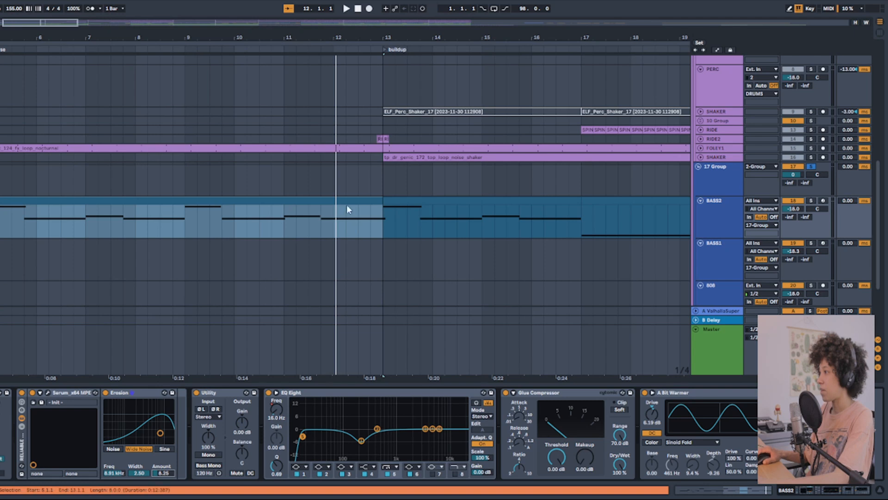
Step: Show the EQ Eight frequency automation on BASS2 and examine its curve from bar 17 of the buildup into the drop
scroll(351, 207, "down", 6)
scroll(13, 249, "up", 3)
scroll(30, 251, "left", 3)
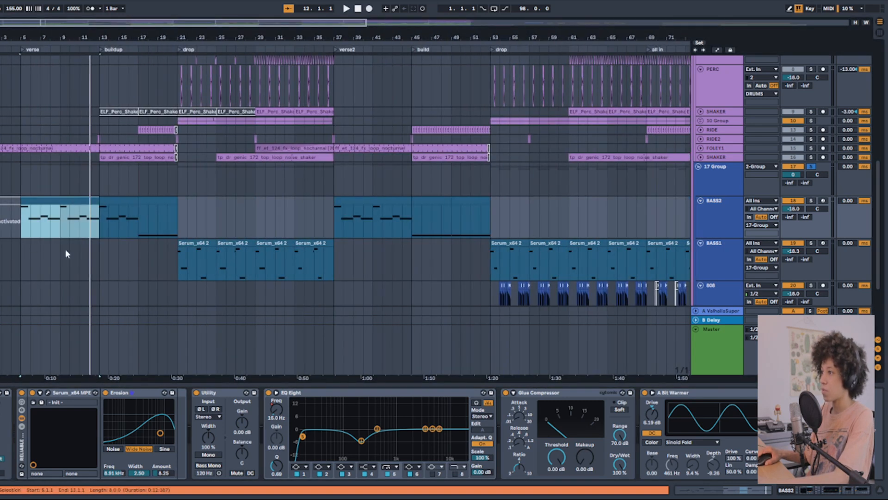
scroll(32, 237, "up", 4)
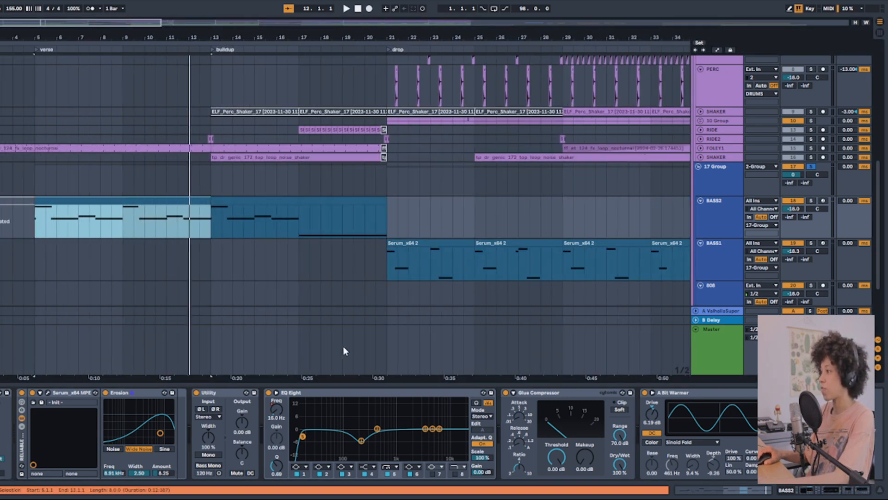
left_click(277, 412)
key("a")
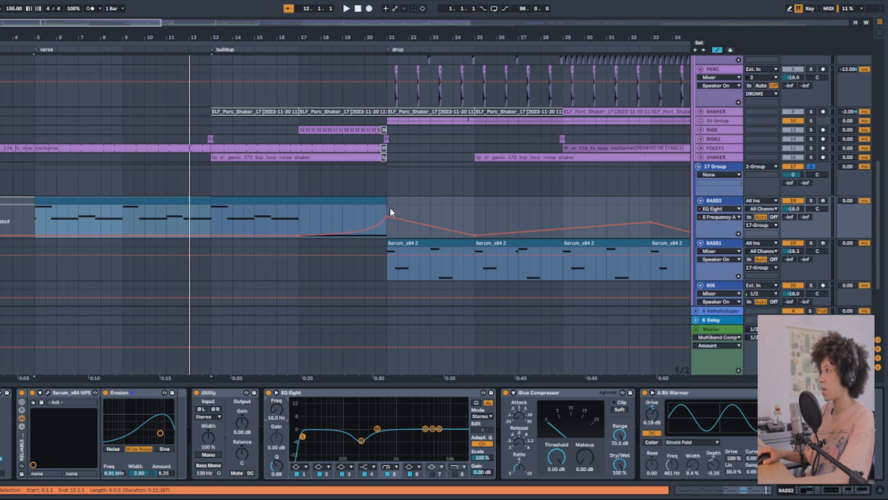
left_click(341, 214)
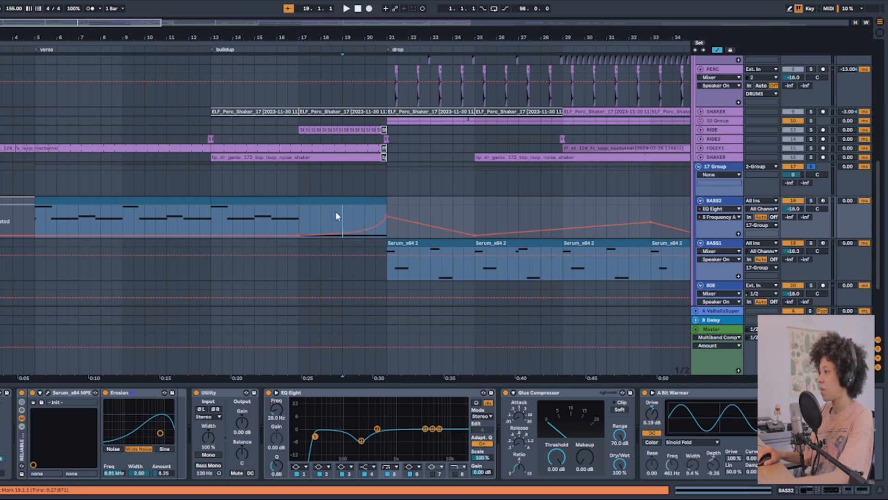
left_click(299, 217)
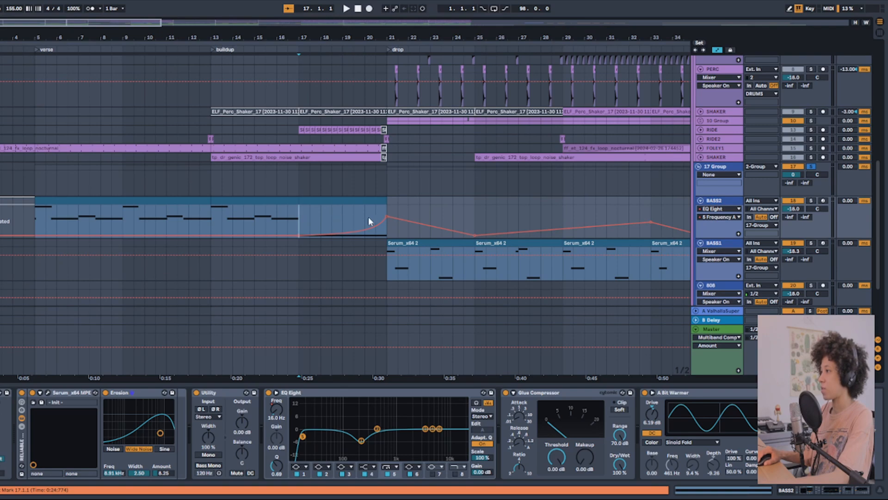
Step: Unfold Serum on the BASS1 track, solo the track, and play its first drop clip from bar 21
scroll(343, 211, "right", 3)
left_click(717, 247)
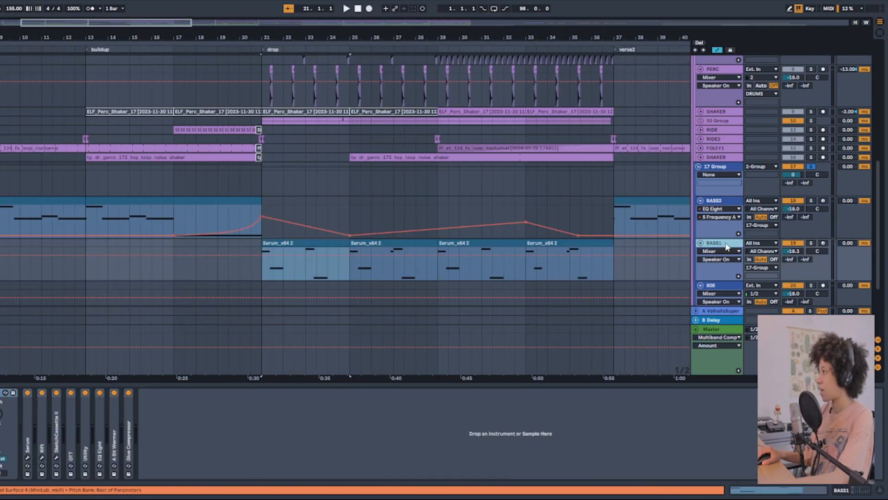
double_click(26, 407)
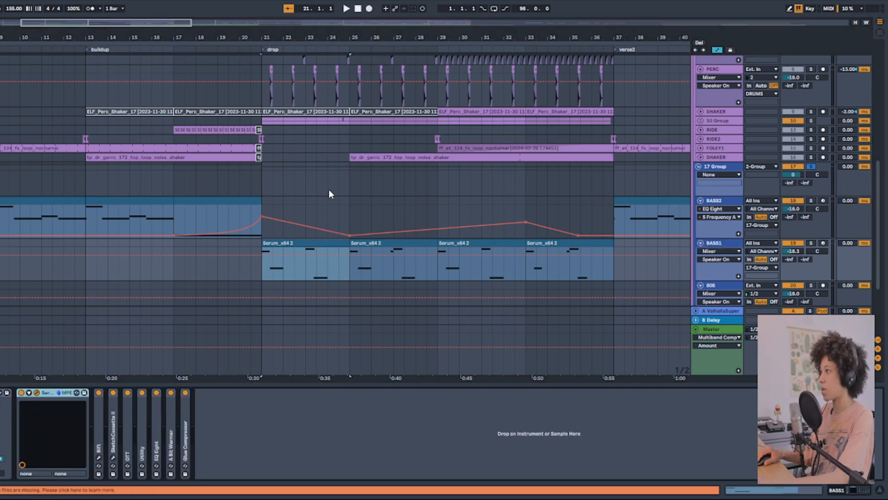
left_click(307, 260)
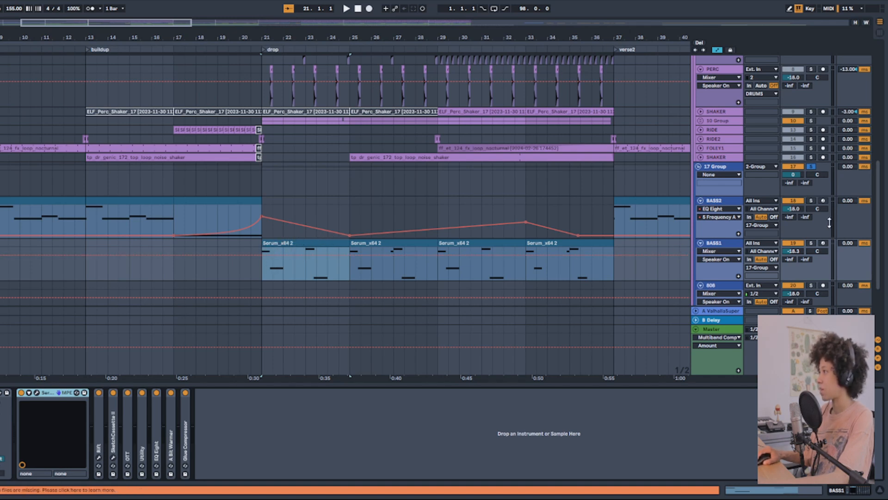
left_click(813, 243)
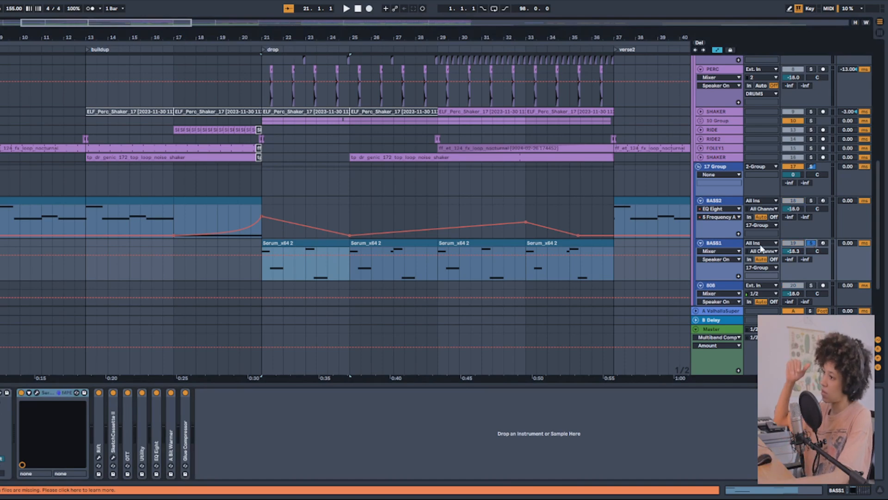
key("space")
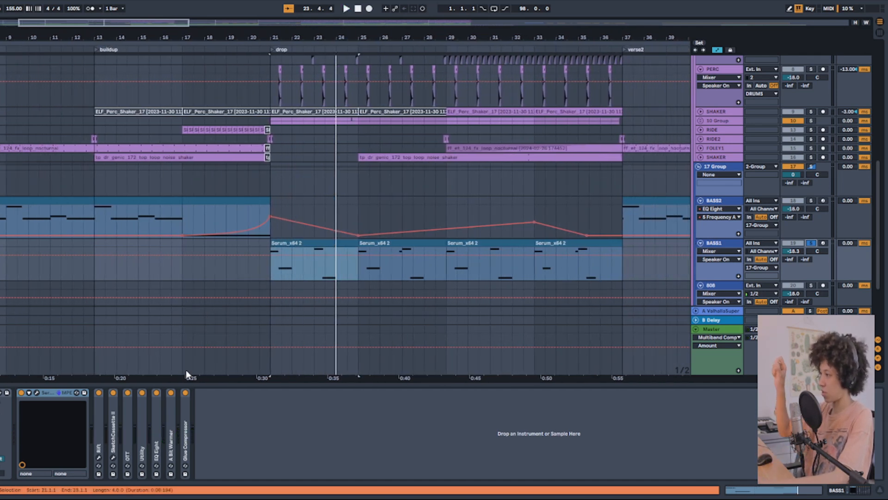
Step: Examine the Rift device on BASS1, fold it again, and unfold SketchCassette II
double_click(97, 405)
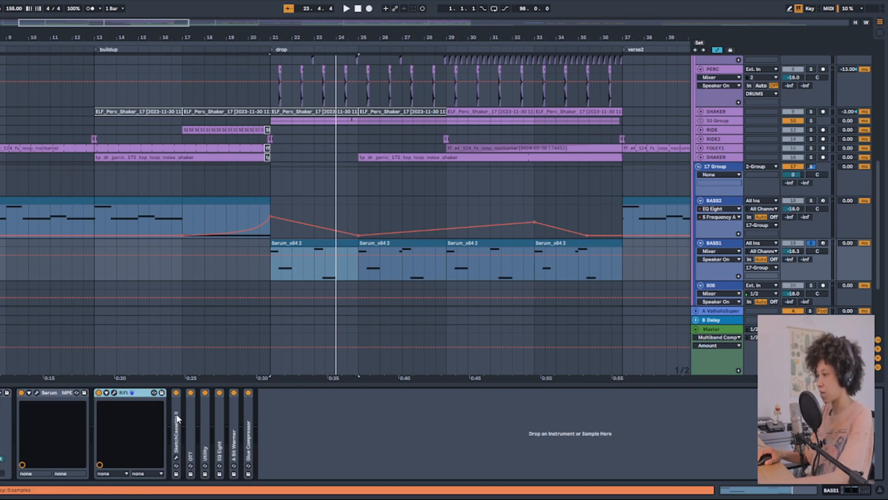
double_click(125, 396)
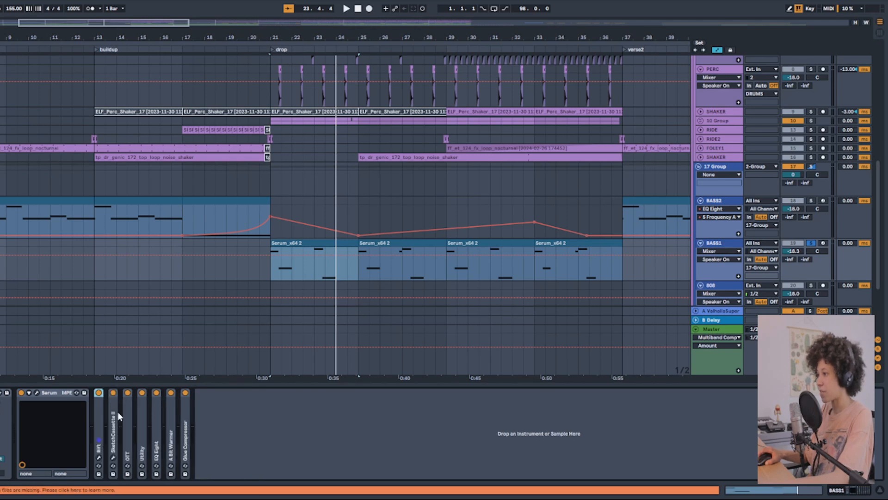
double_click(117, 414)
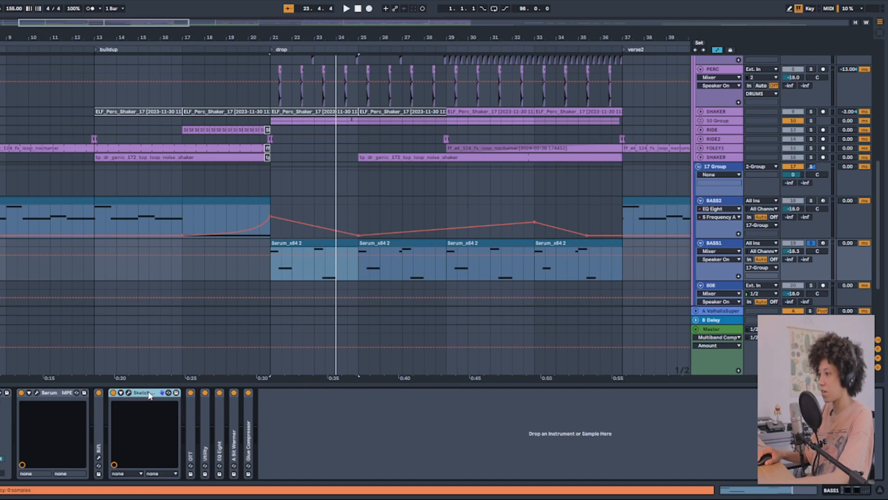
Step: Unfold OTT on BASS1 and compare the bass with the effect bypassed and active during playback from bar 21
double_click(190, 415)
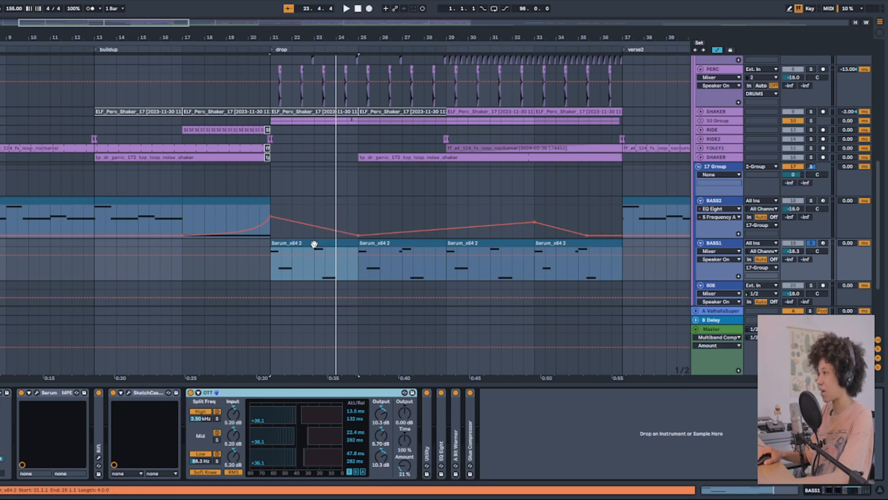
key("space")
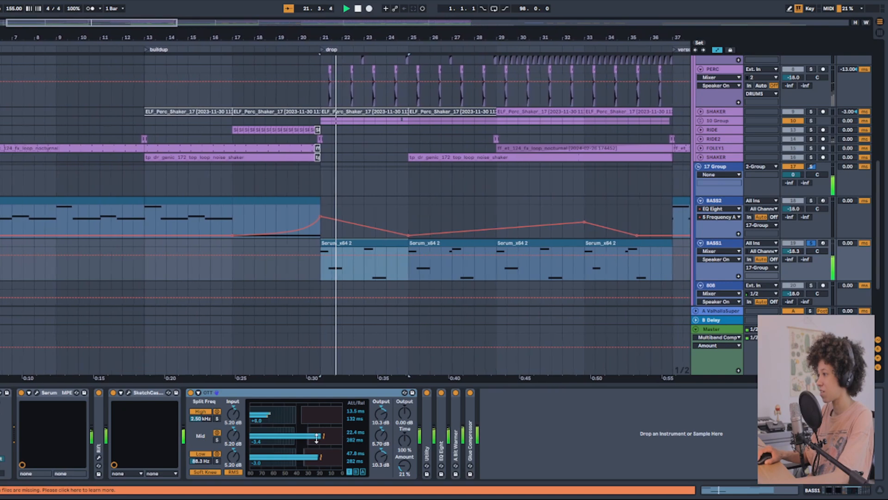
left_click(191, 392)
left_click(191, 393)
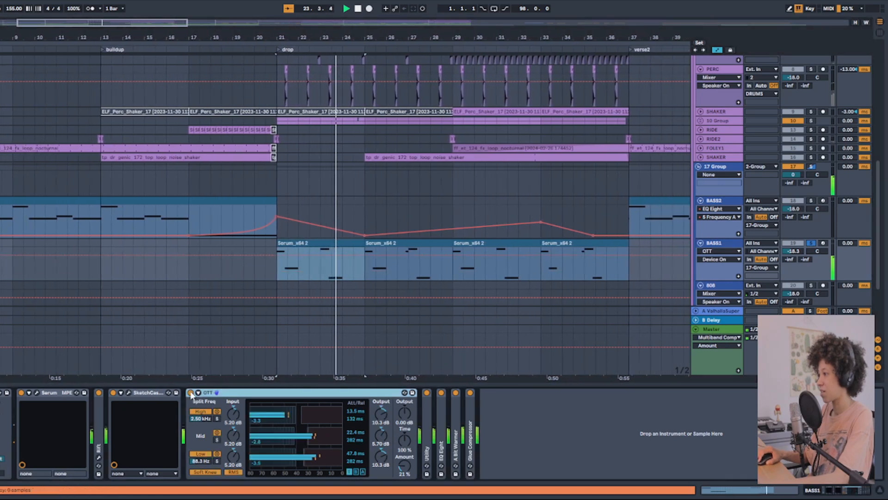
key("space")
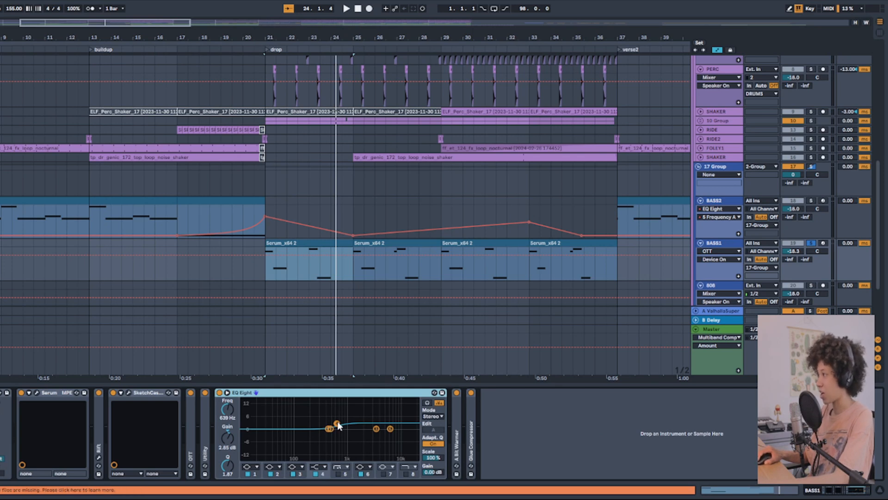
Step: Unfold the A Bit Warmer and Glue Compressor devices on BASS1 to review their settings
double_click(457, 409)
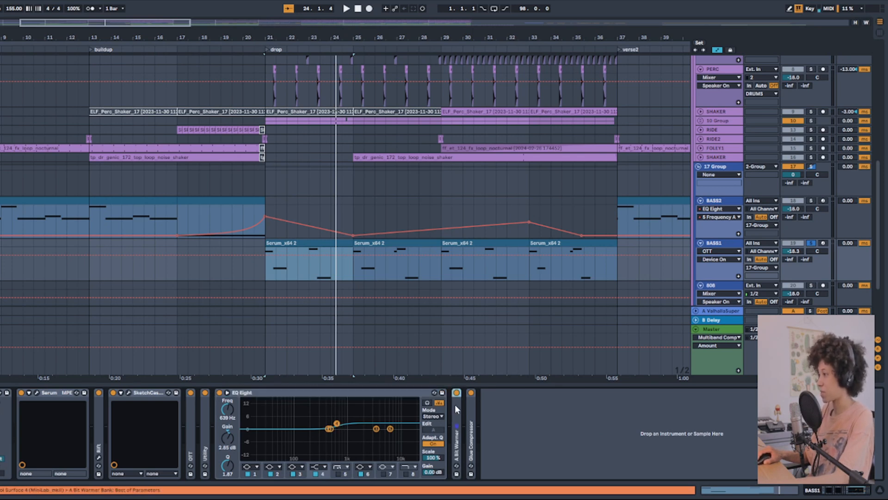
double_click(635, 412)
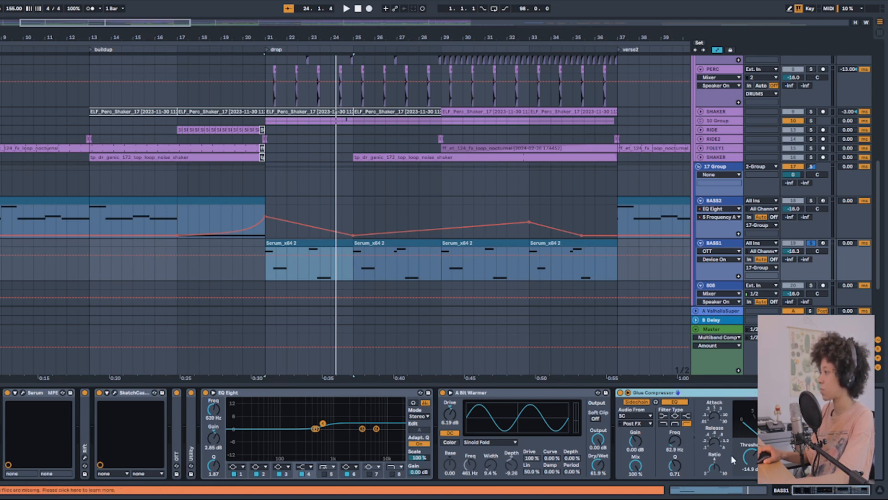
Step: Show the 808 track's device chain and solo the track, with the whole arrangement in view
scroll(721, 254, "down", 2)
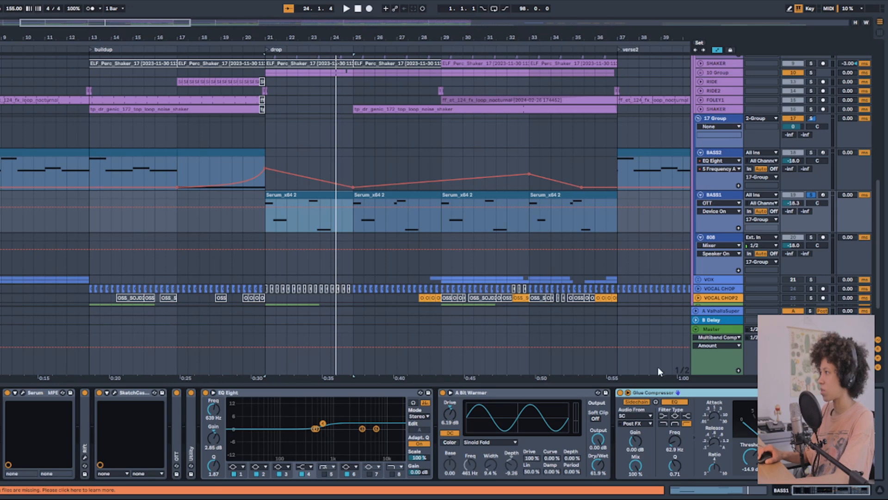
left_click(724, 240)
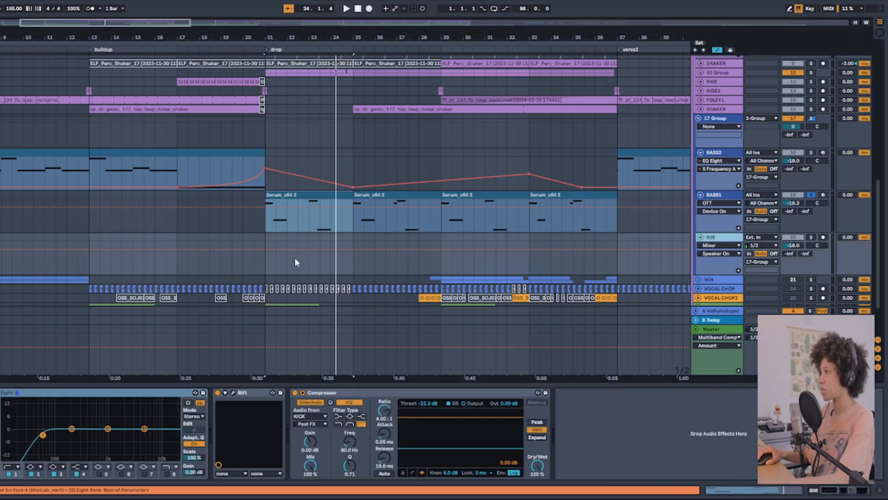
key("w")
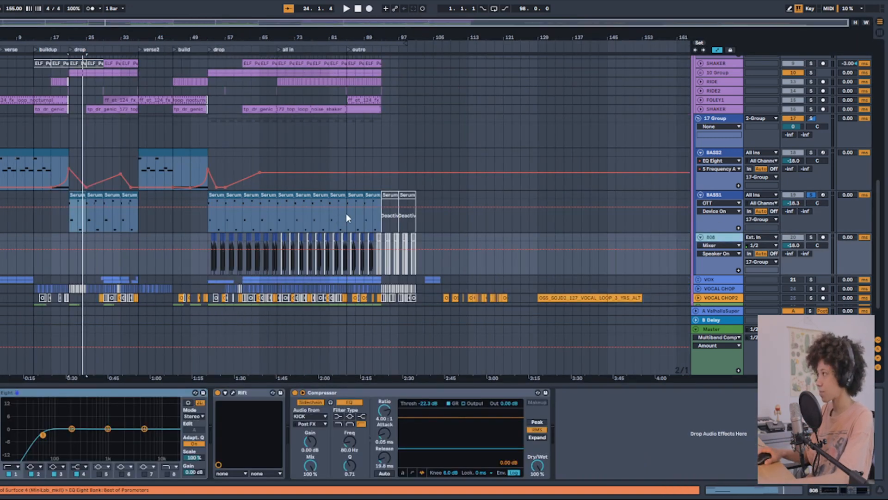
left_click(811, 237)
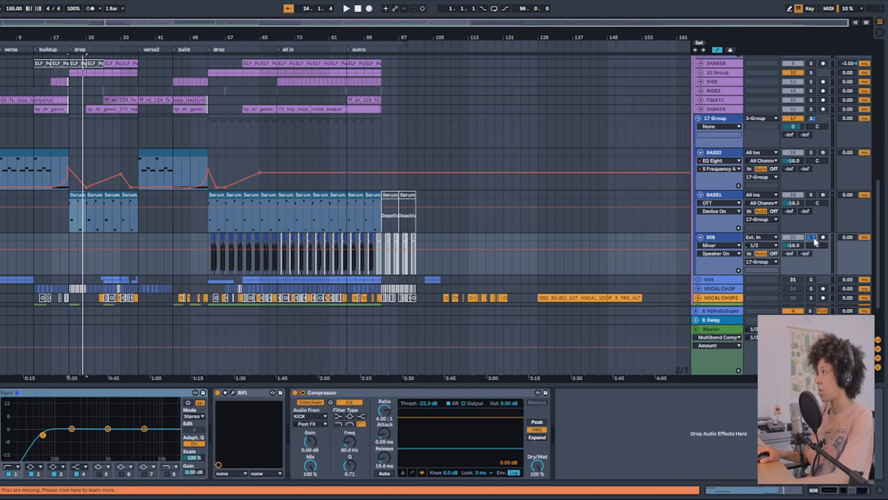
Step: Play the soloed 808 hits from bar 53 at the start of the second drop
left_click(207, 269)
scroll(214, 261, "up", 6)
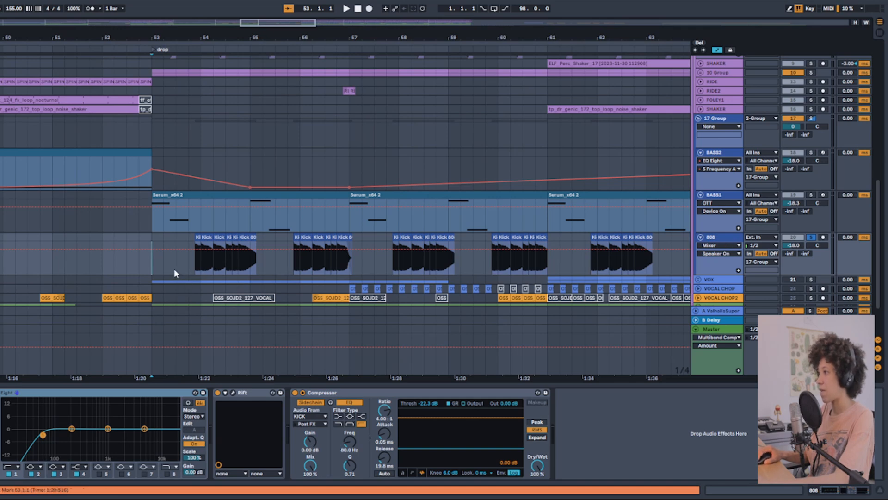
left_click(186, 269)
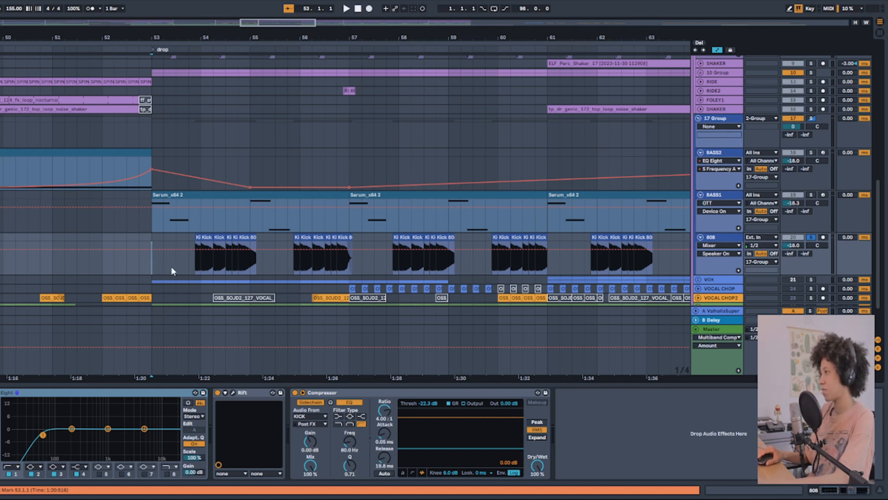
key("space")
key("space")
left_click(346, 263)
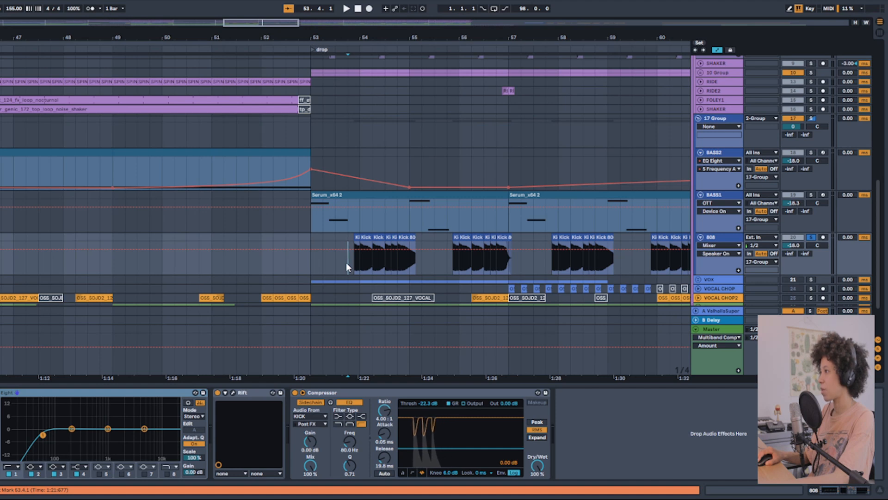
Step: Solo the whole bass group instead of the 808 and play the second drop from bar 53
left_click(306, 259)
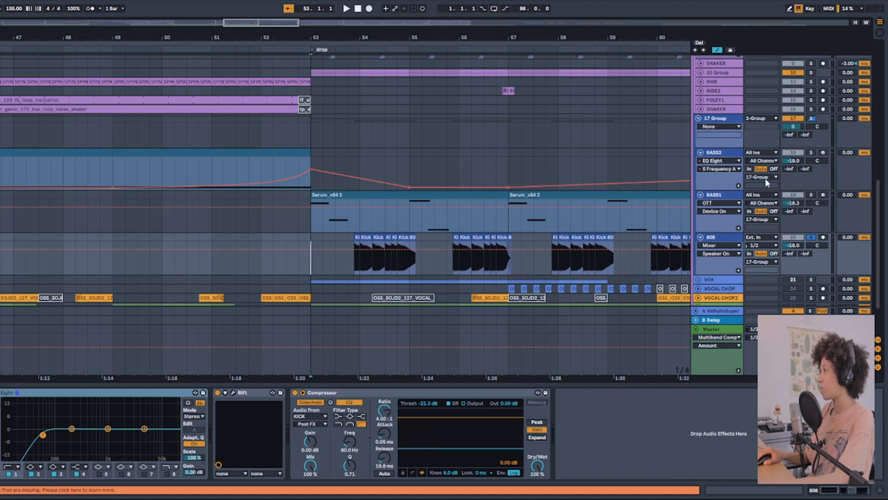
left_click(811, 118)
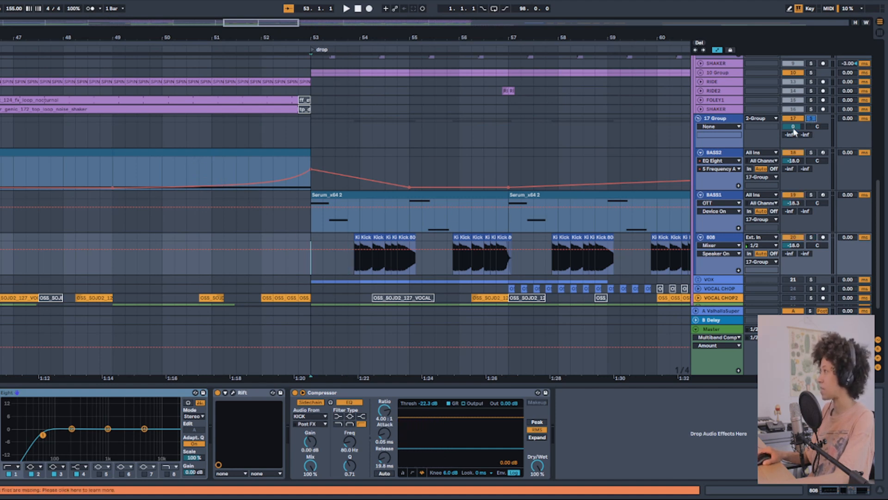
key("space")
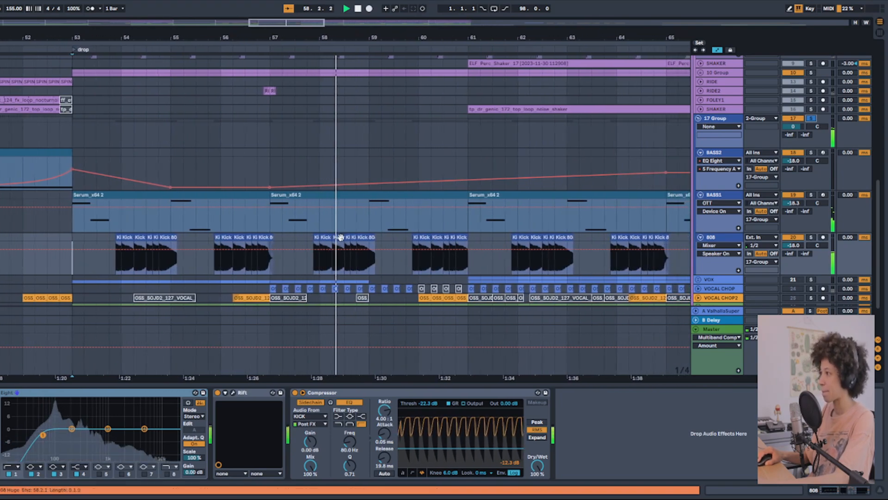
key("space")
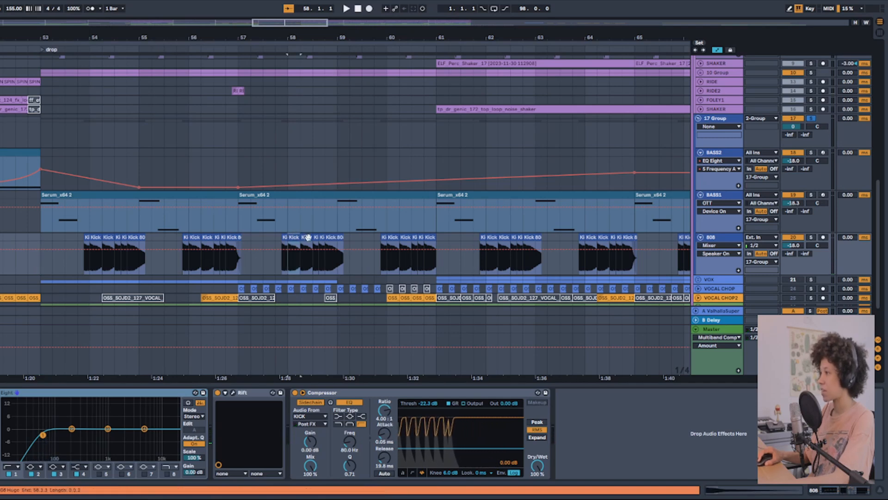
Step: Open the Kick 808 Huge clip at bar 58 and display its clip transposition envelope
double_click(292, 238)
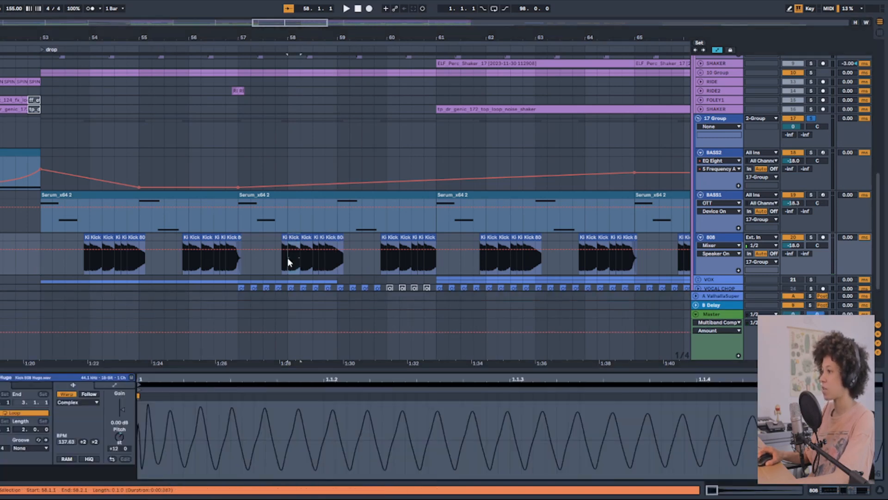
left_click(111, 384)
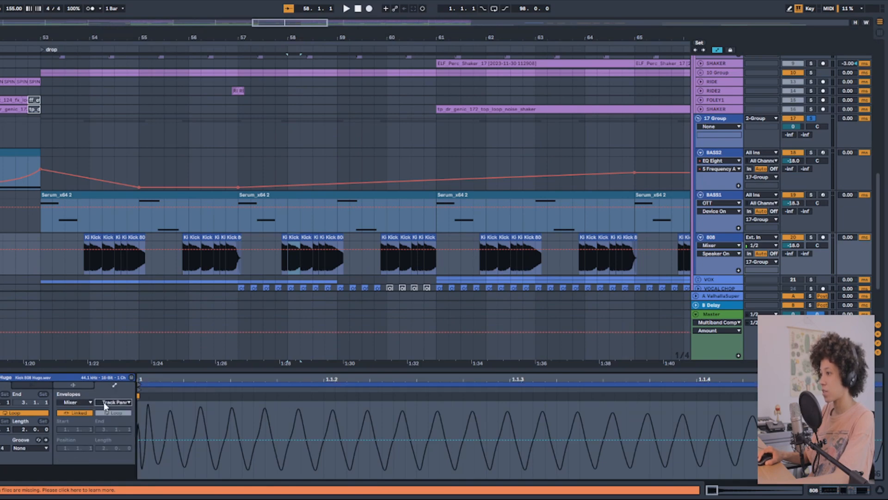
left_click(84, 409)
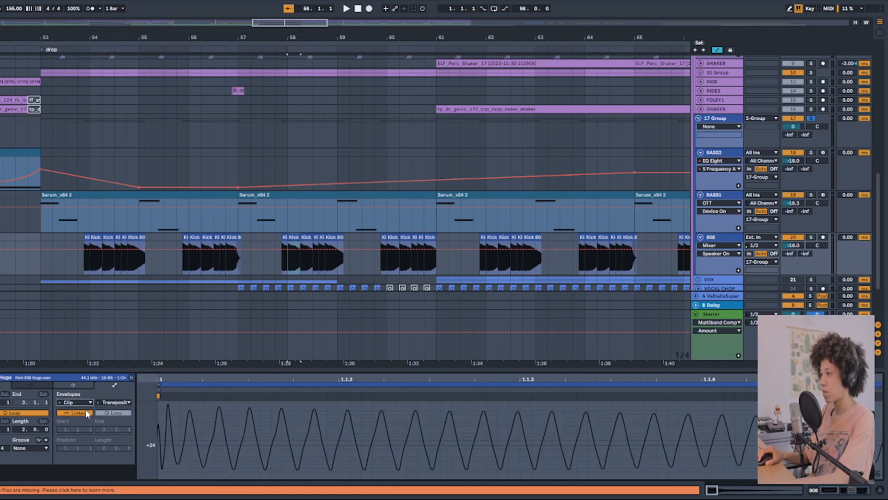
Step: Examine the clip transposition envelope over the opening beat of the Kick 808 Huge clip
left_click(109, 402)
double_click(250, 384)
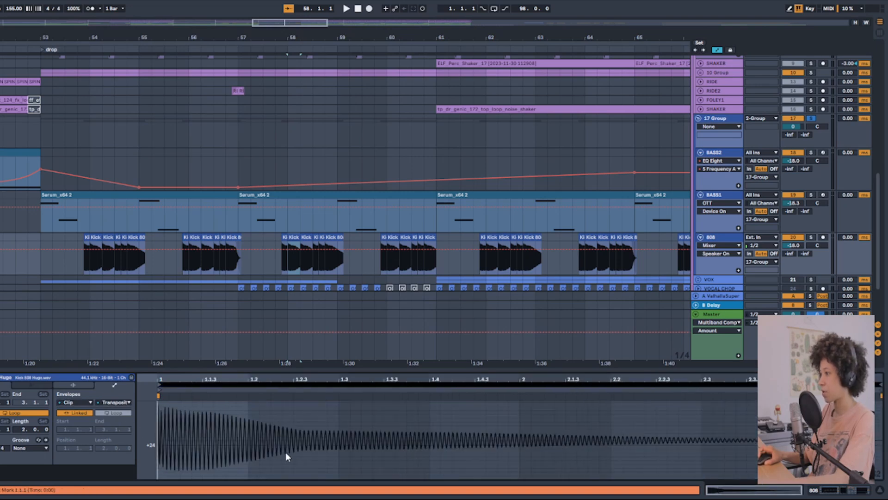
scroll(170, 436, "up", 3)
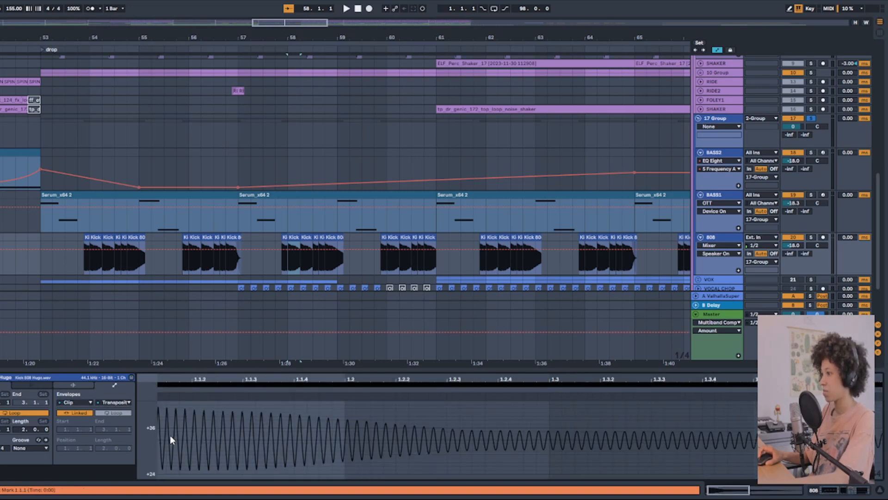
scroll(170, 435, "down", 3)
scroll(170, 435, "down", 5)
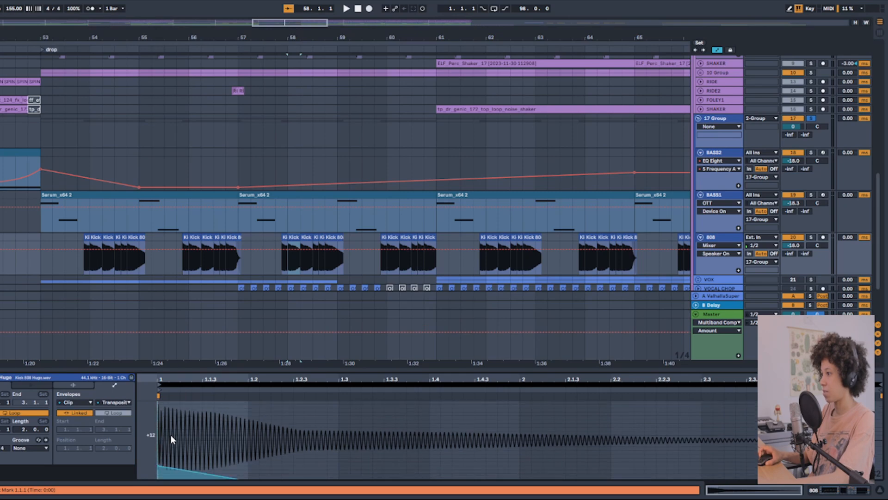
scroll(176, 434, "up", 2)
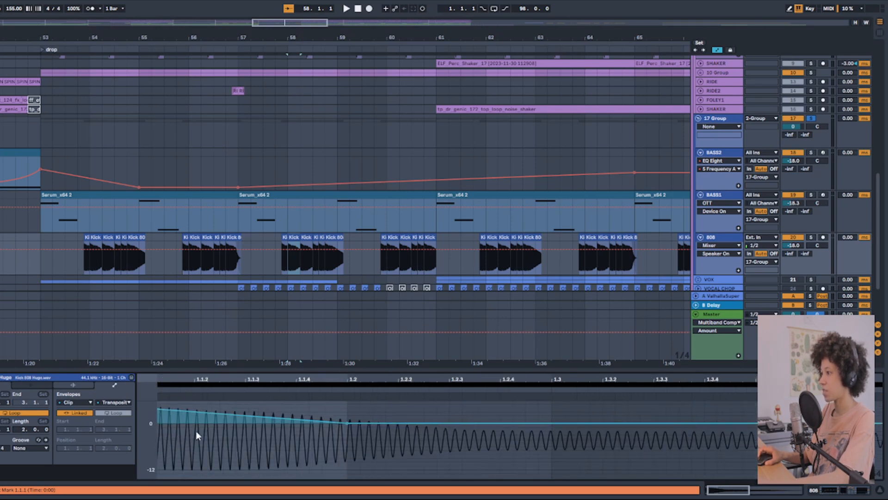
scroll(196, 431, "up", 2)
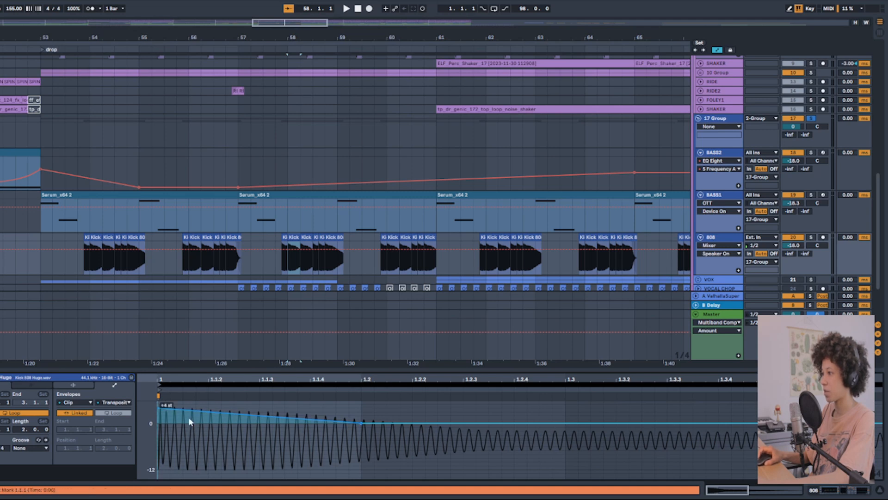
scroll(188, 417, "up", 2)
scroll(190, 425, "up", 1)
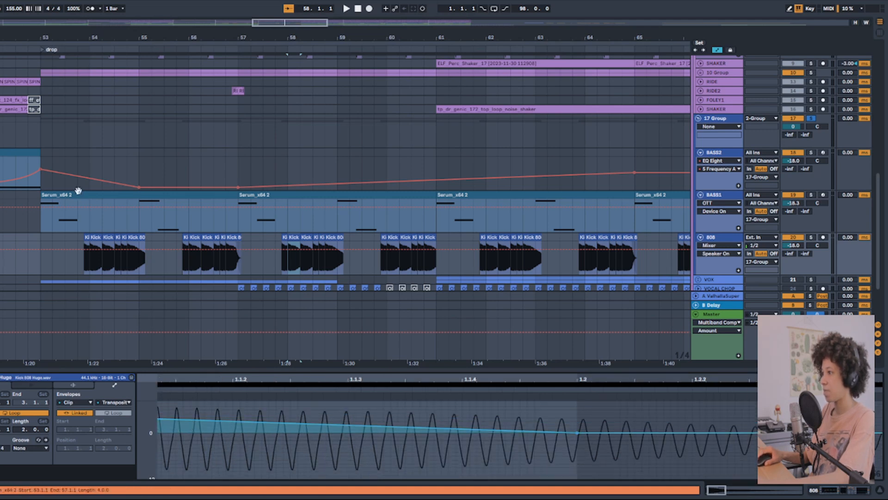
Step: Show the 808 track's device chain again and select its Rift and sidechained Compressor devices
scroll(40, 250, "up", 2)
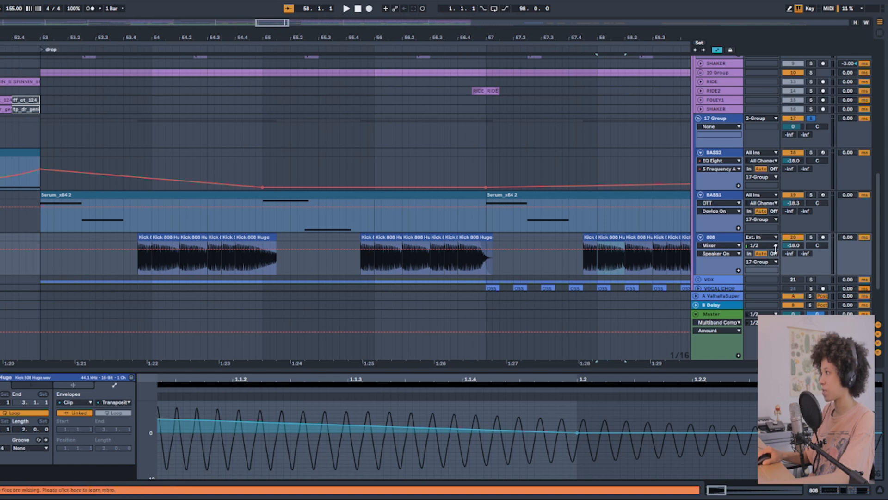
left_click(858, 489)
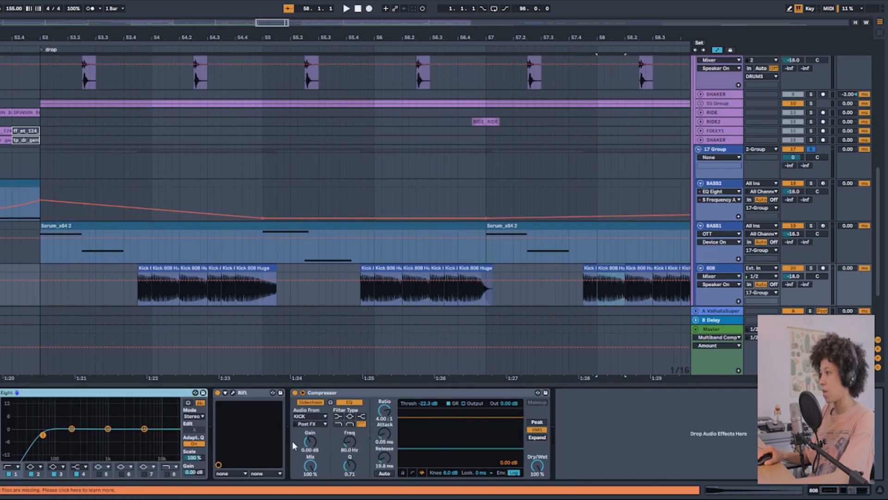
left_click(254, 394)
left_click(370, 394)
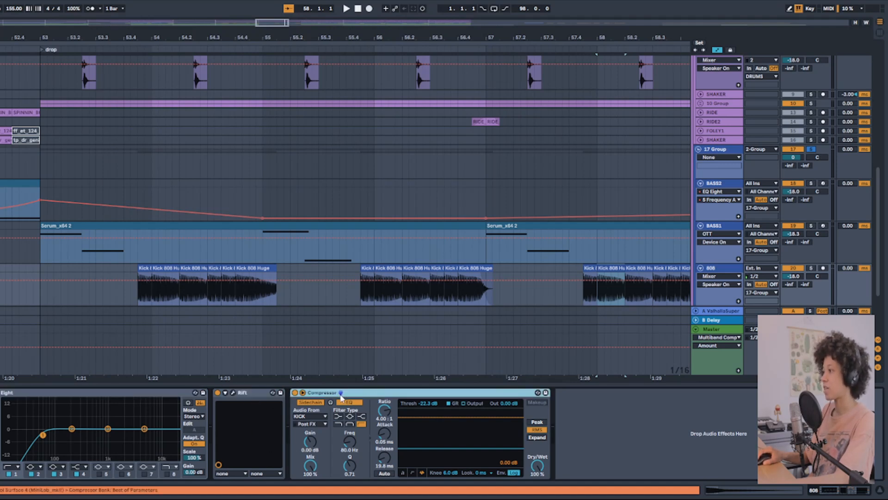
Step: Set the playback start at bar 53 and look over the drum and bass tracks of the second drop
scroll(102, 288, "down", 2)
left_click(76, 288)
scroll(76, 288, "up", 2)
scroll(249, 196, "up", 3)
scroll(248, 195, "up", 5)
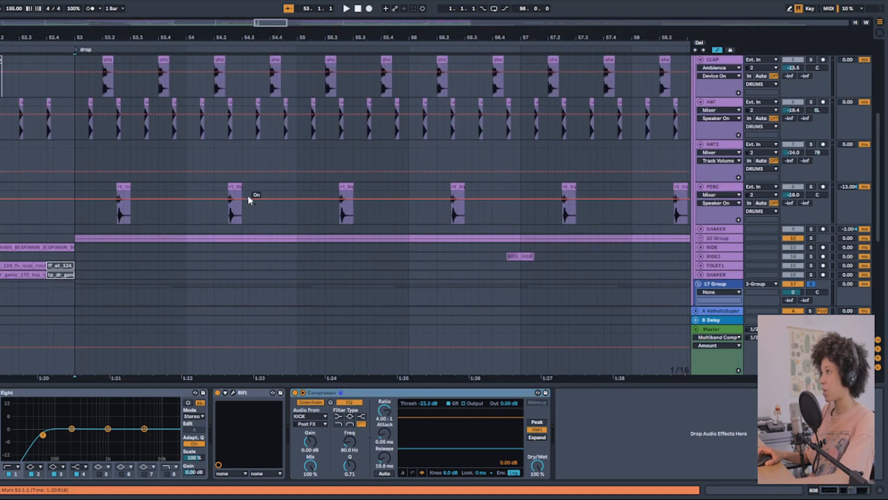
scroll(249, 195, "down", 4)
scroll(248, 195, "down", 5)
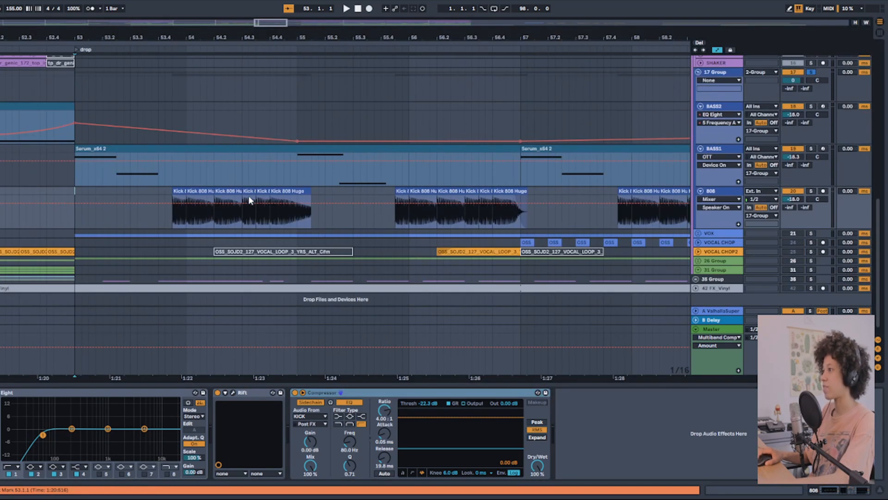
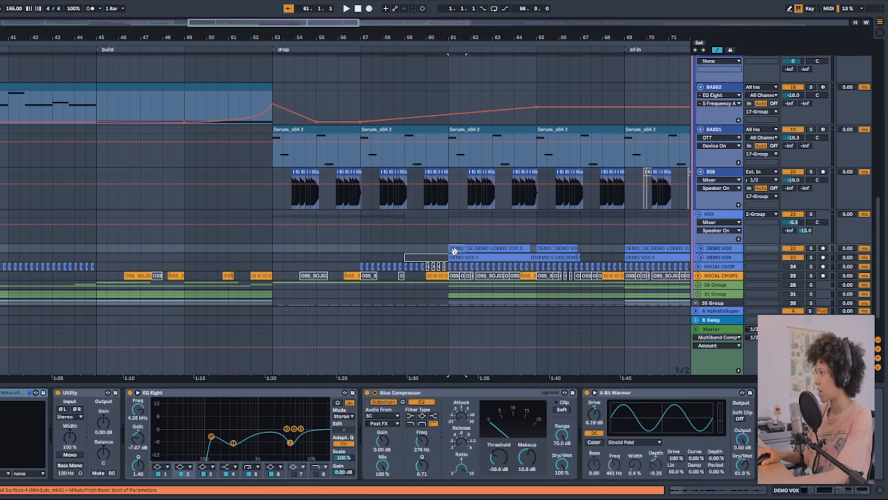
Step: Solo the VOX group and play its vocals from bar 61
left_click(811, 214)
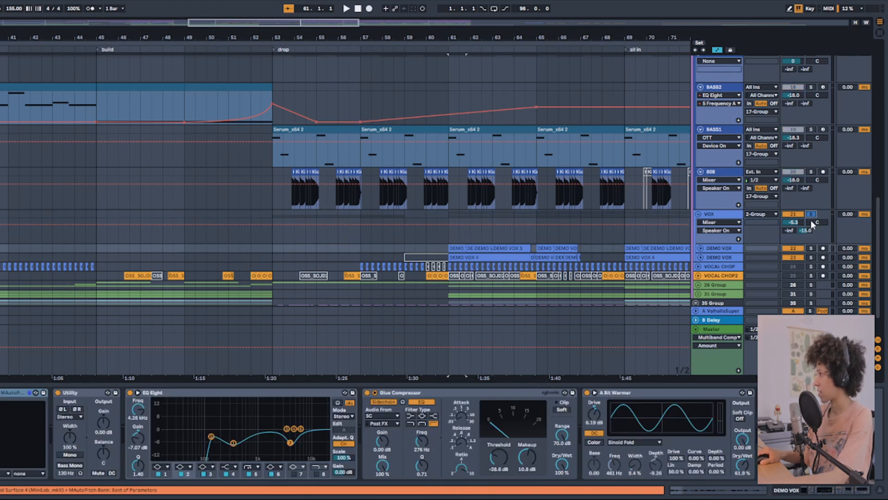
key("space")
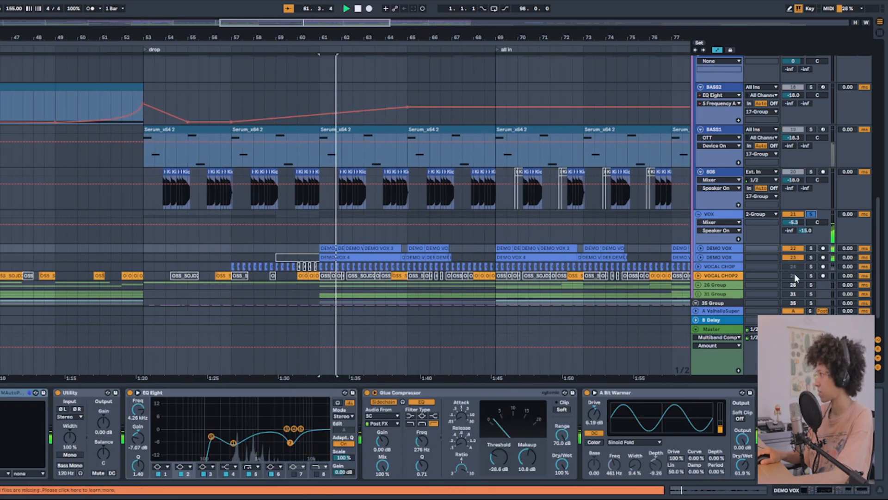
Step: Show the device chains of the lower and then the upper DEMO VOX track, with bars 60 to 65 in close view
left_click(720, 257)
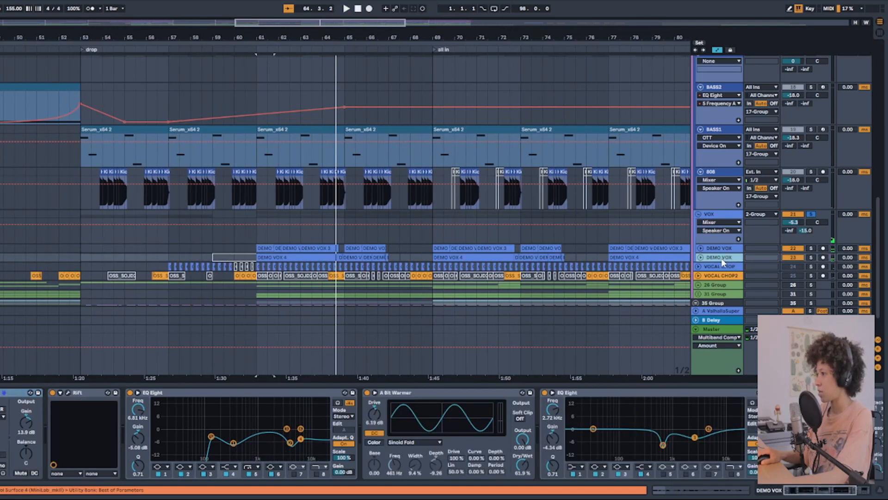
left_click(714, 250)
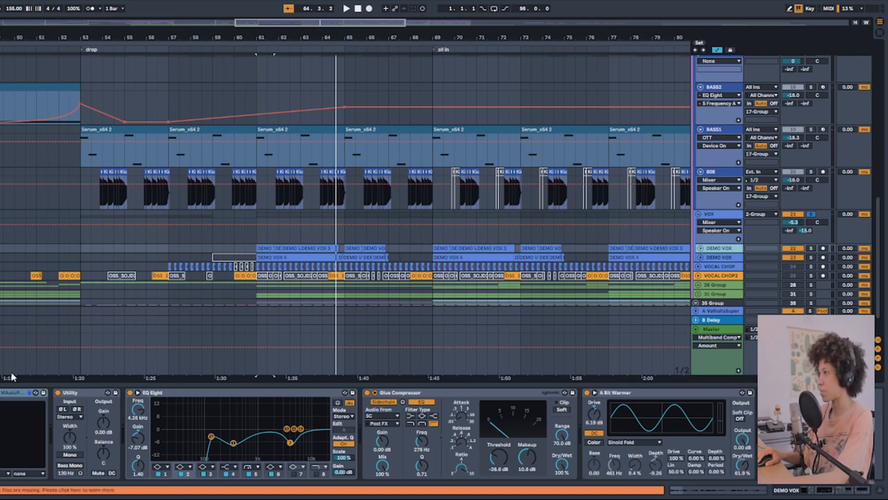
key("plus")
key("plus")
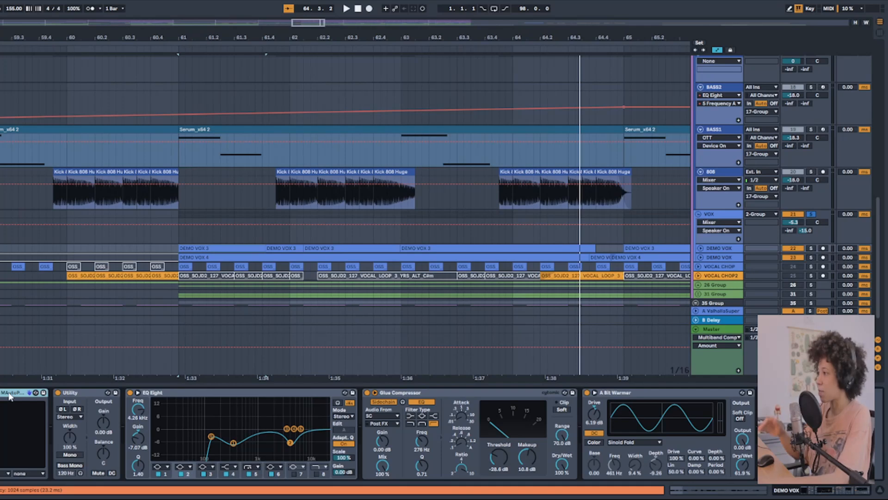
Step: Compare the two DEMO VOX tracks' devices, highlighting the upper track's EQ Eight and Glue Compressor
left_click(225, 395)
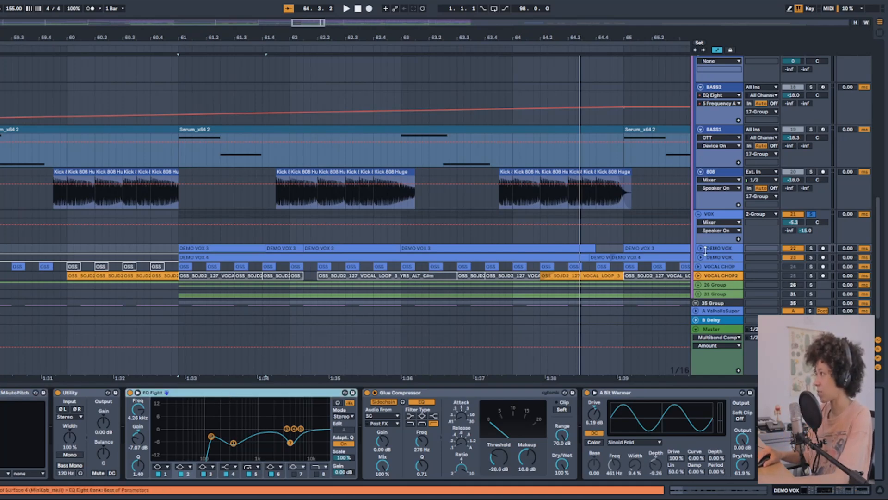
left_click(722, 257, "shift")
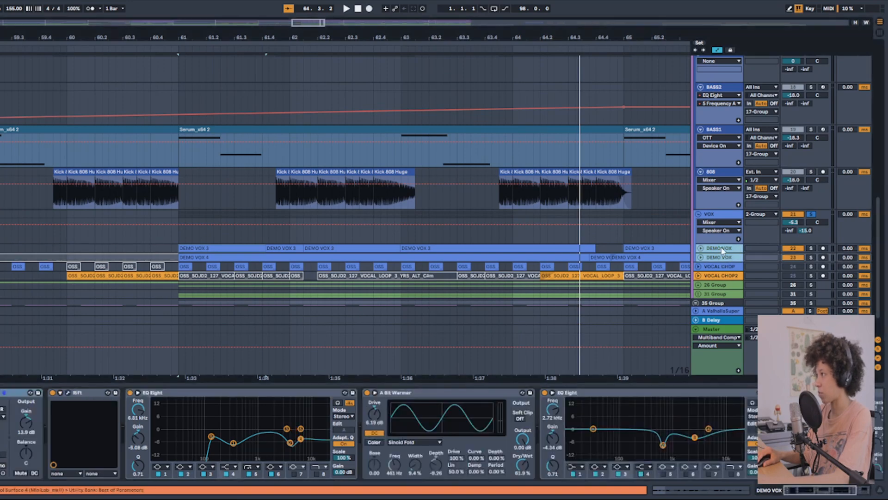
left_click(721, 250)
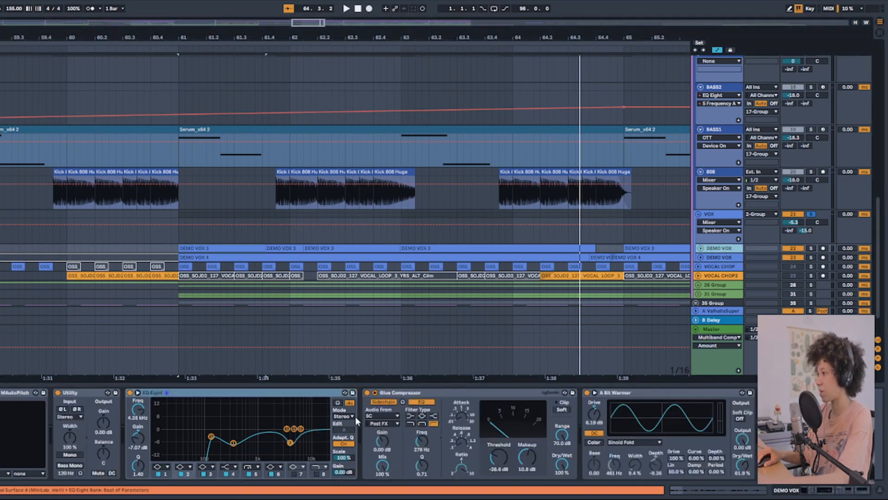
left_click(512, 394)
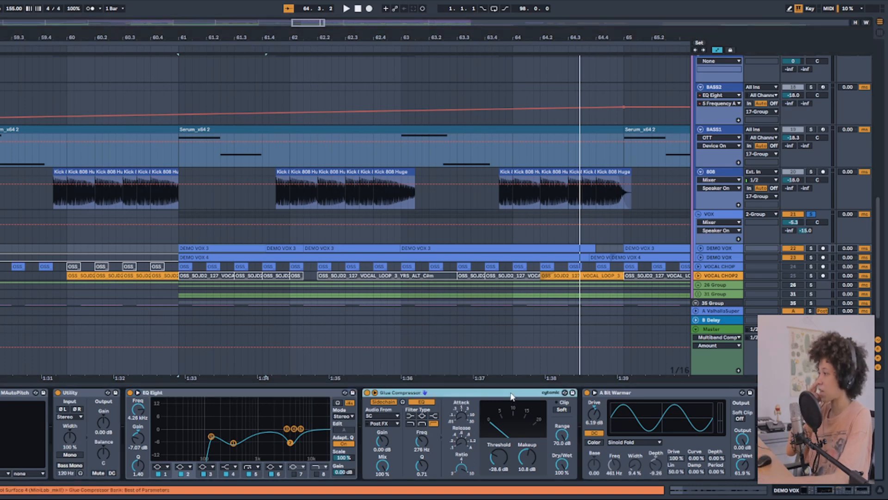
Step: Review the VOX group's device chain, unfolding and refolding its Delay device and selecting the Glue Compressor
left_click(720, 219)
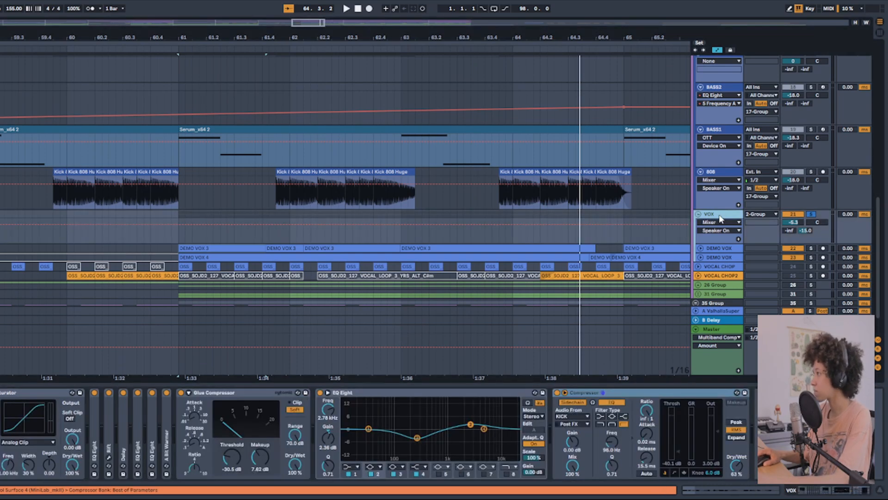
double_click(122, 402)
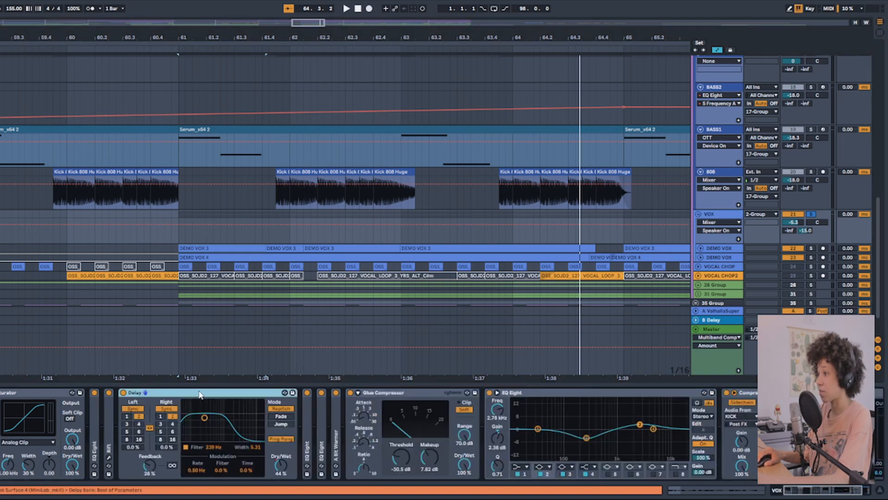
double_click(193, 392)
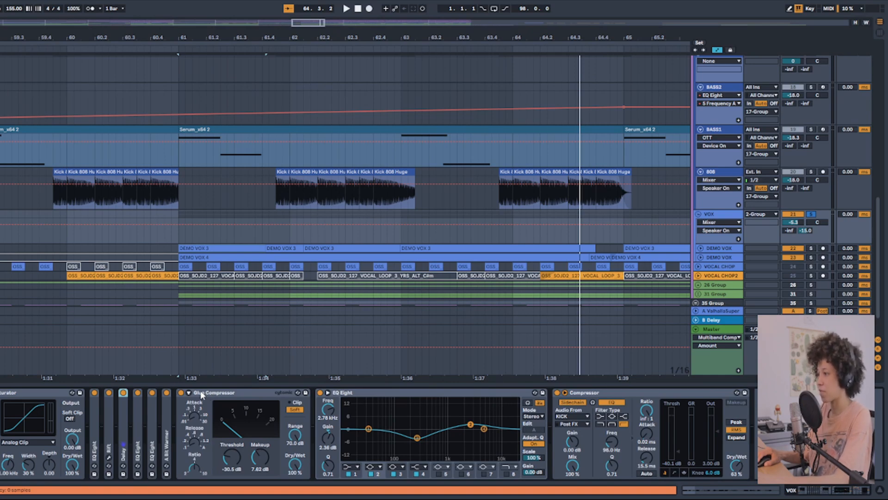
left_click(201, 393)
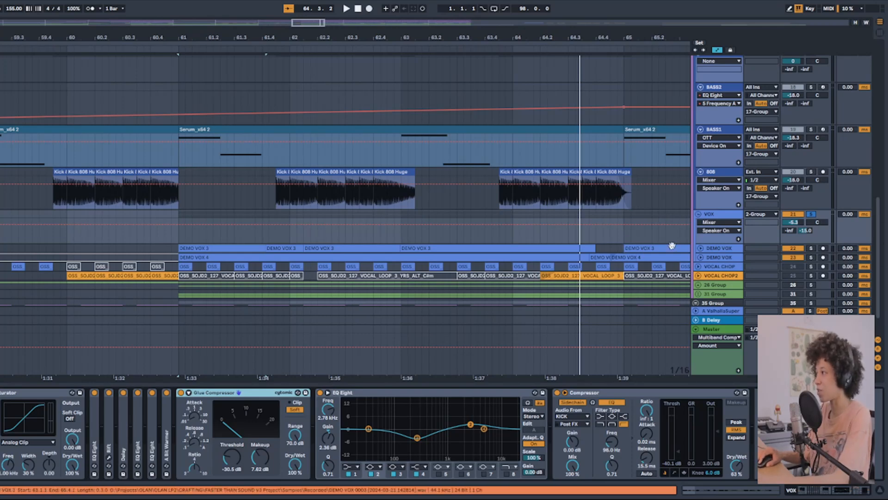
left_click(733, 217)
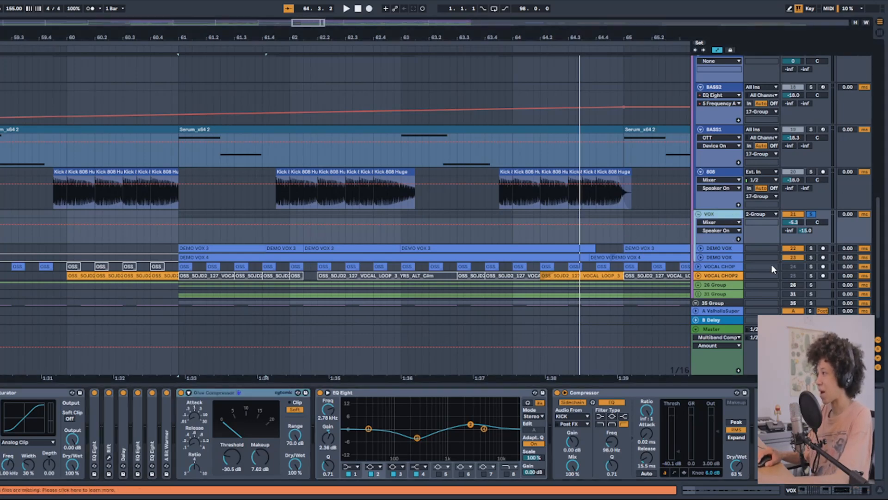
Step: Solo the VOCAL CHOP track instead of the VOX group and unfold its lane
left_click(811, 267)
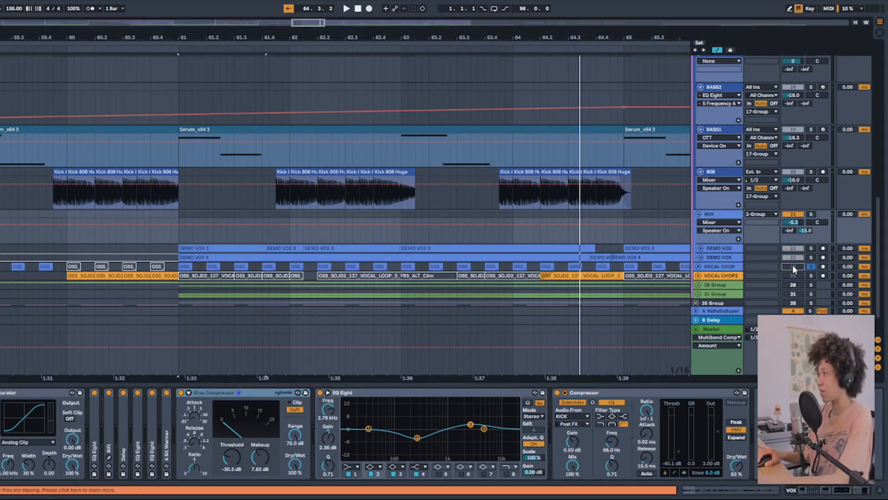
left_click(700, 266)
scroll(185, 266, "down", 2)
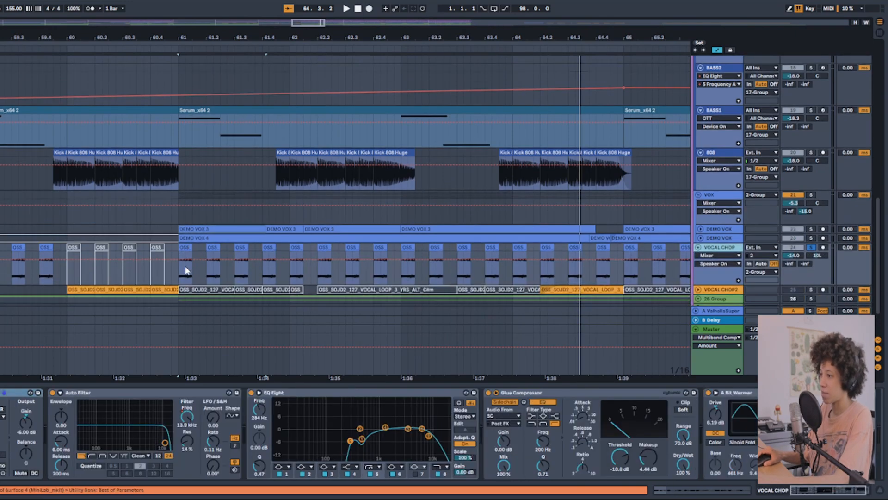
Step: Select the vocal chop clip at bar 61 and play the soloed chops from there
scroll(185, 265, "up", 1)
left_click(184, 256)
scroll(184, 256, "down", 2)
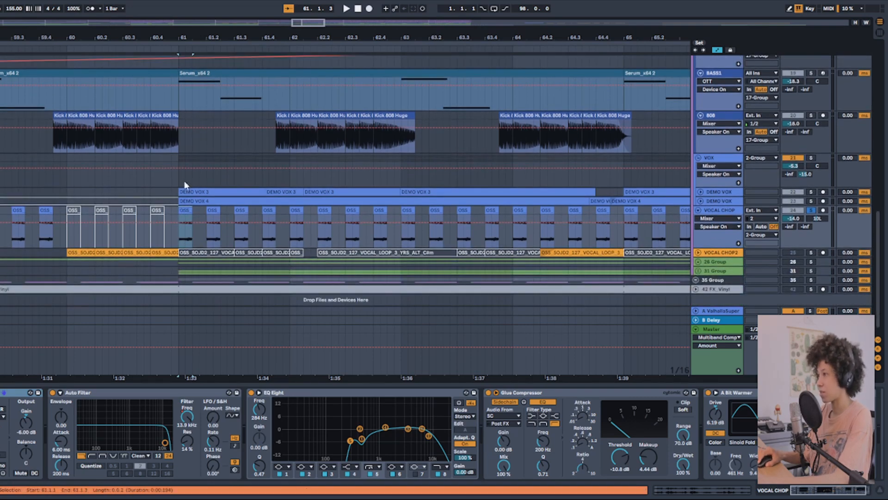
left_click(186, 209)
key("space")
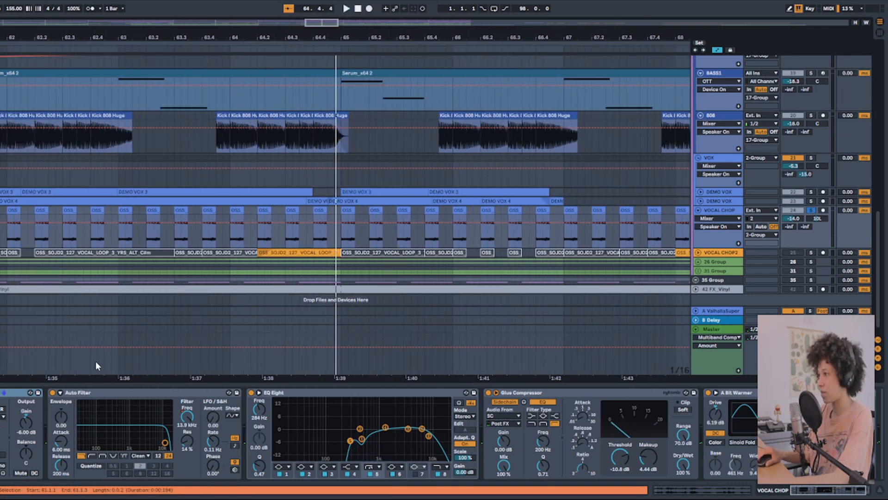
Step: Display the VOCAL CHOP track's Auto Filter Frequency automation and play the first buildup from bar 15
left_click(189, 416)
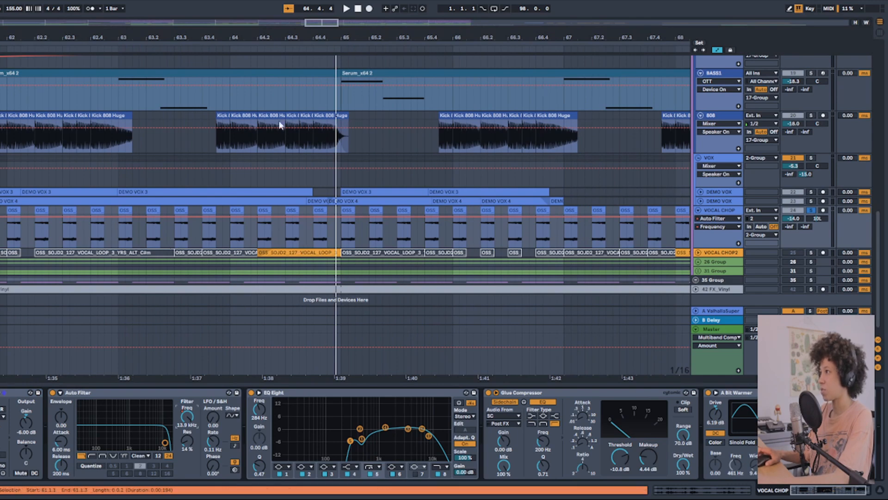
left_click_drag(328, 22, 327, 4)
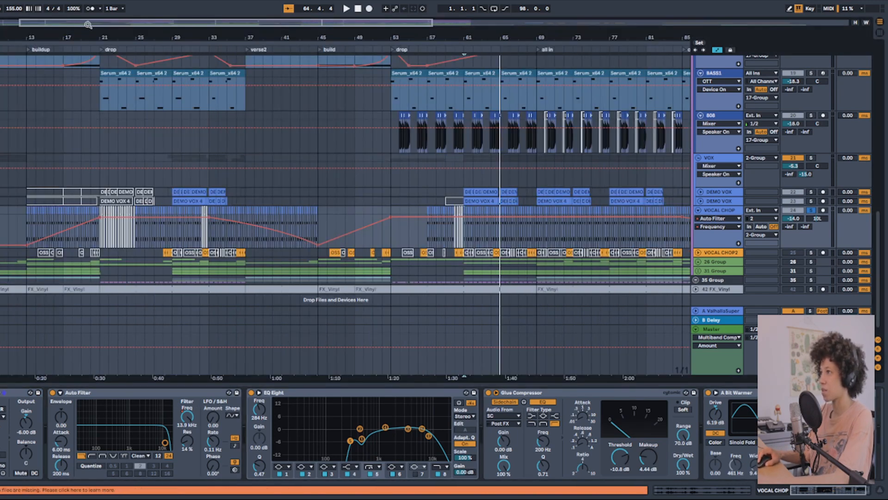
left_click_drag(88, 25, 87, 51)
left_click(110, 219)
key("space")
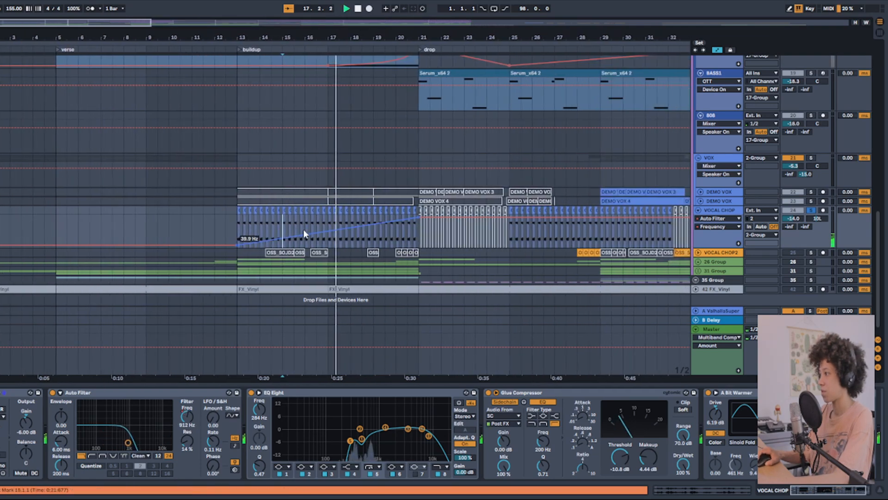
Step: Play the vocal chops from bar 36 to hear the filter automation going into verse2
scroll(297, 233, "right", 3)
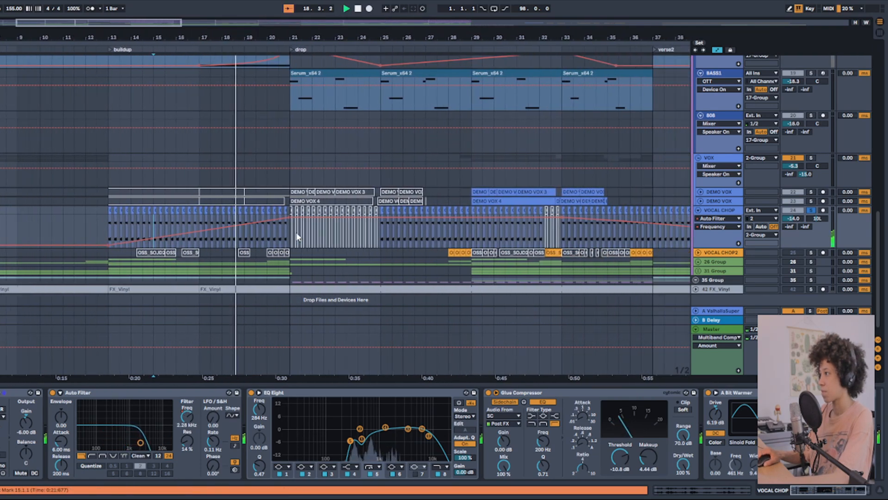
scroll(296, 233, "right", 4)
left_click(489, 241)
key("space")
key("space")
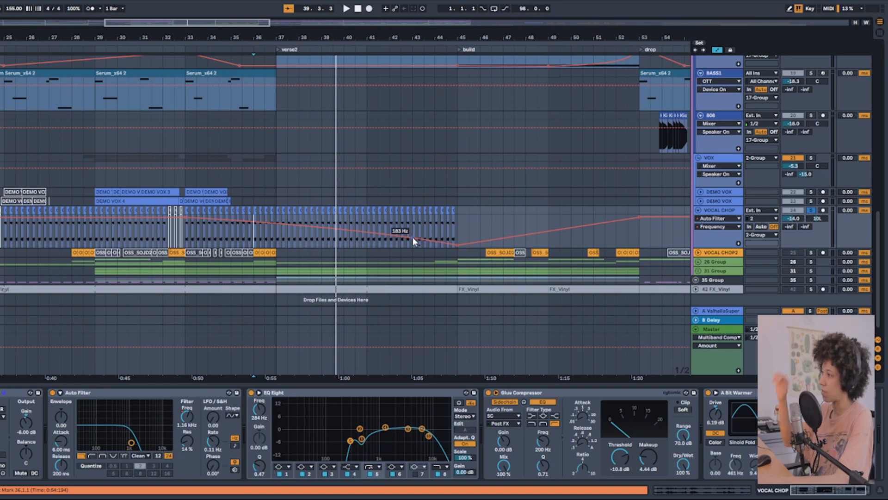
Step: Review the EQ Eight, Glue Compressor and A Bit Warmer devices in the VOCAL CHOP track's effect chain
left_click(381, 392)
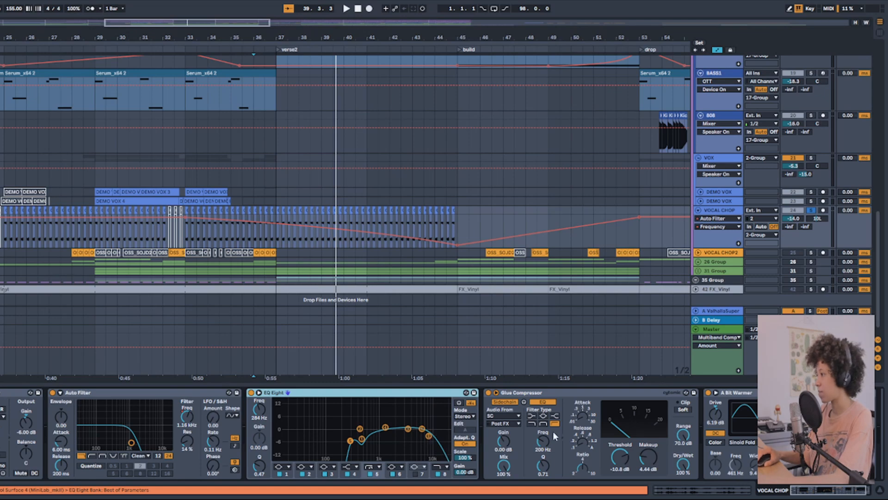
left_click(600, 397)
left_click(781, 392)
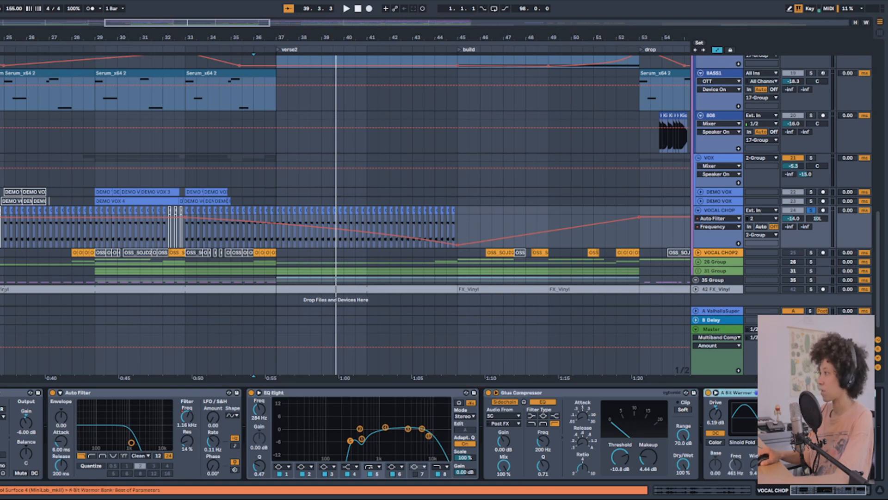
Step: Fold the VOCAL CHOP lane, then unfold and solo the VOCAL CHOP2 track with its clips around bar 28 in view
left_click(698, 211)
left_click(705, 220)
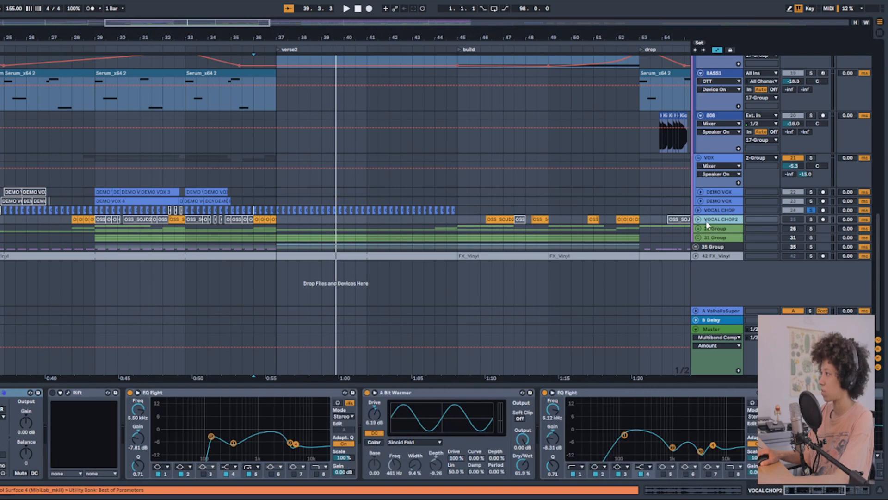
left_click(698, 219)
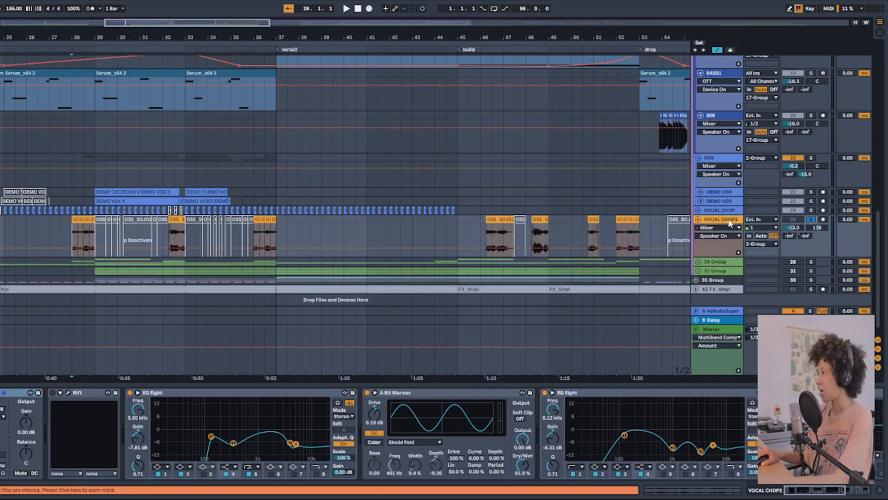
left_click(729, 219)
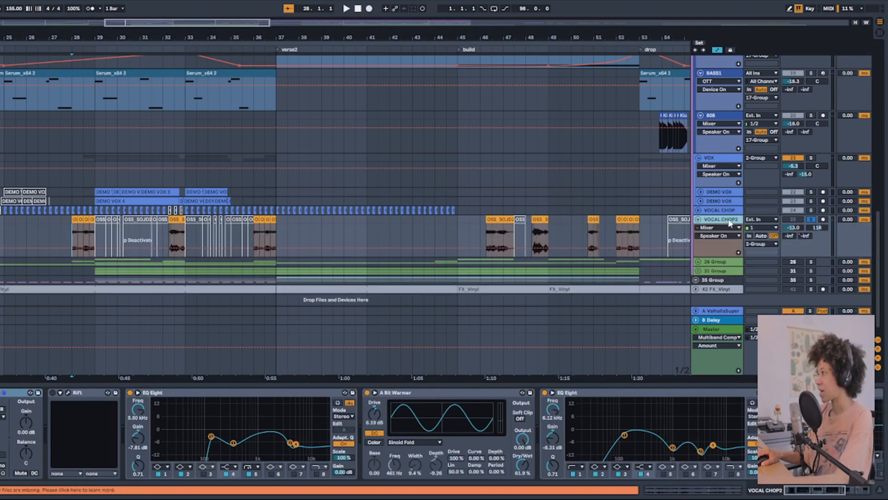
scroll(75, 237, "up", 5)
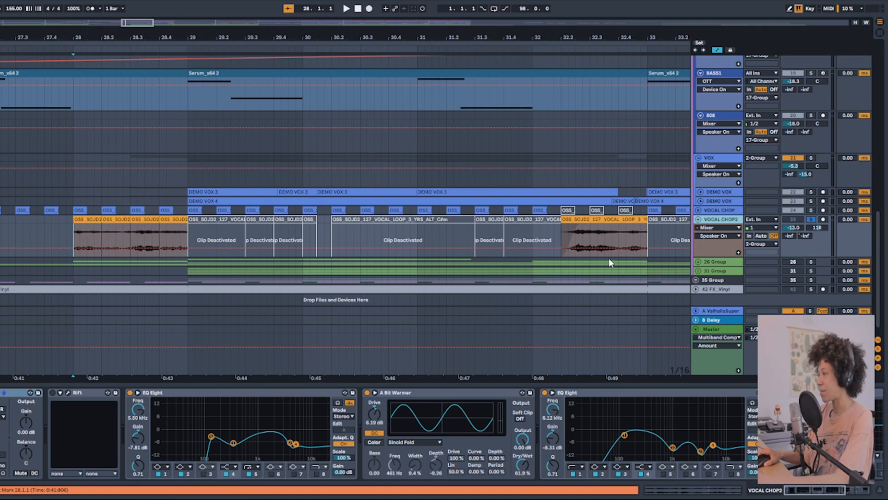
left_click(798, 220)
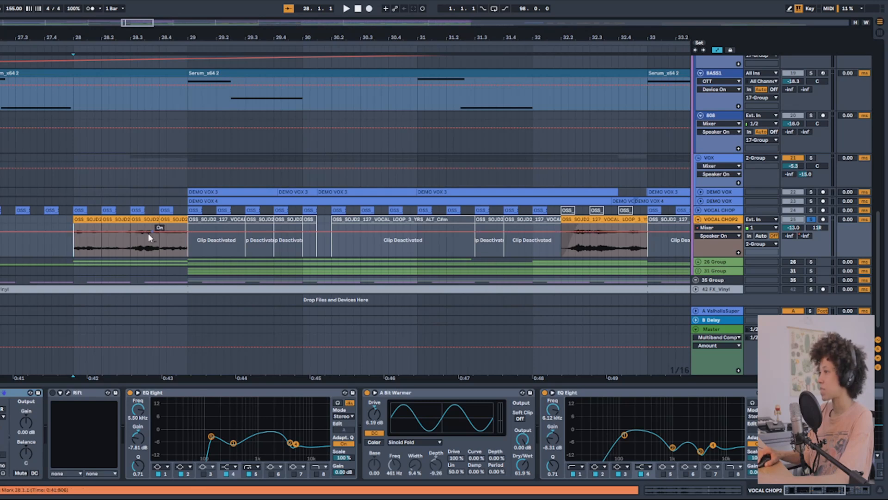
Step: Select the VOCAL CHOP2 clip at bar 56 in the second drop and play the soloed track from there
scroll(146, 235, "down", 3)
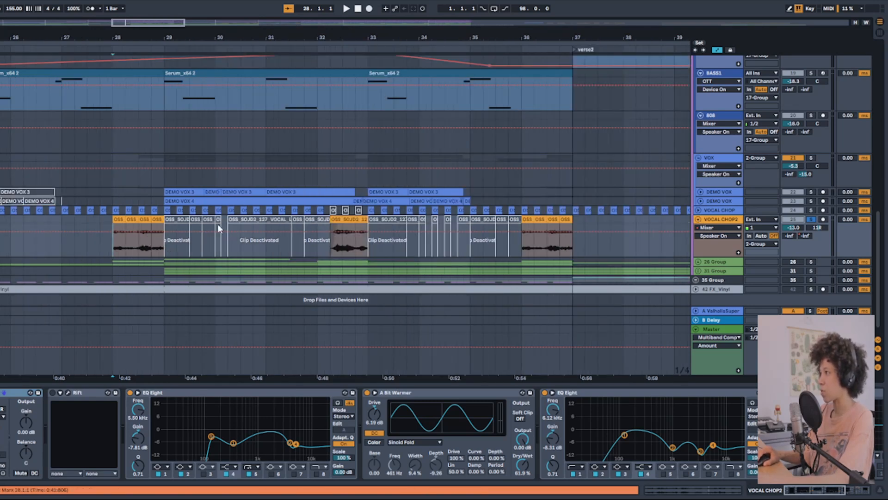
scroll(136, 268, "down", 3)
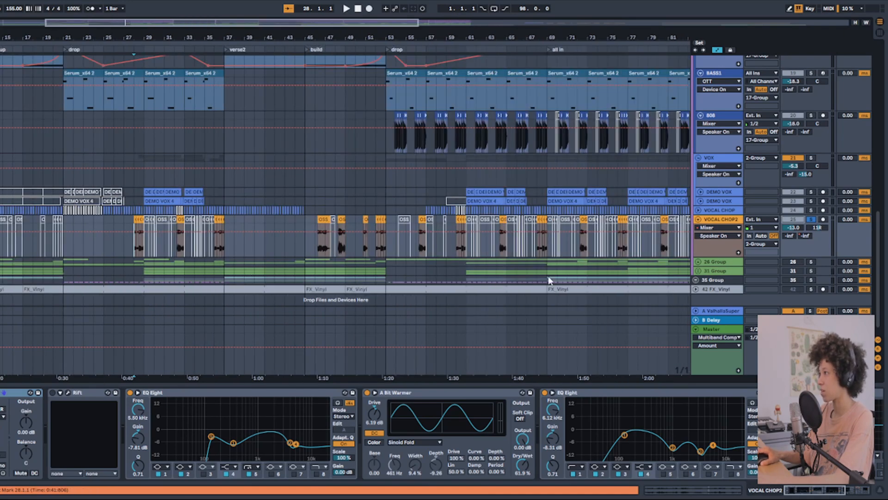
scroll(434, 259, "up", 3)
left_click(399, 248)
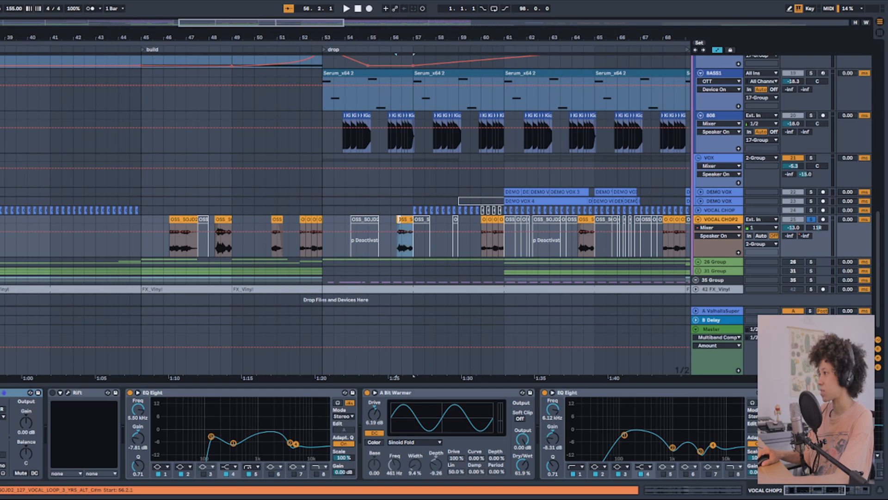
key("space")
Step: Select the VOCAL CHOP2 clip at bar 60 and play the chops up to bar 61
left_click(400, 220)
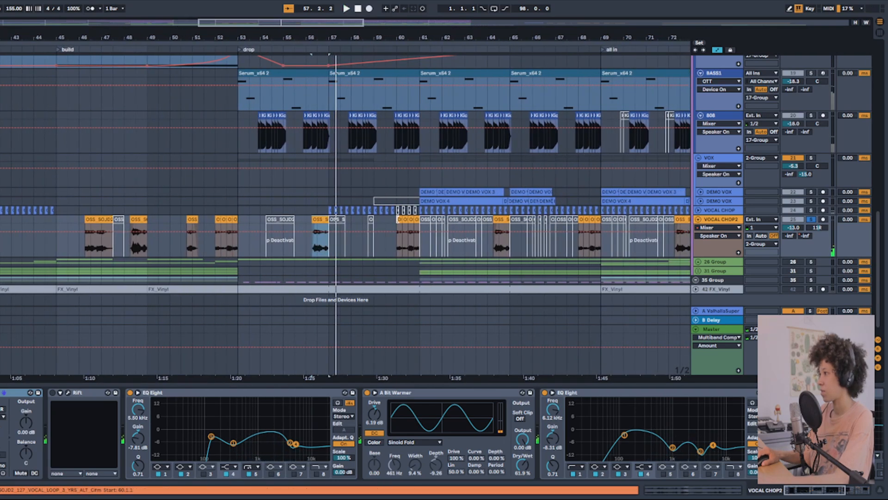
key("space")
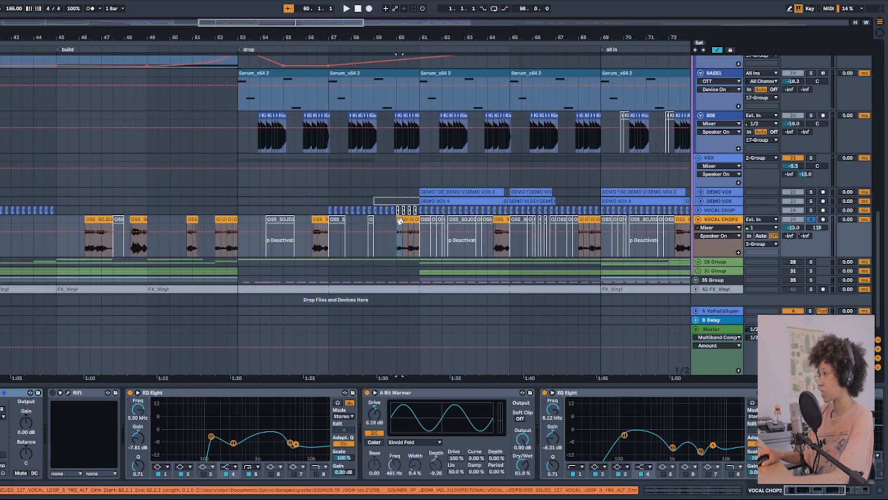
key("space")
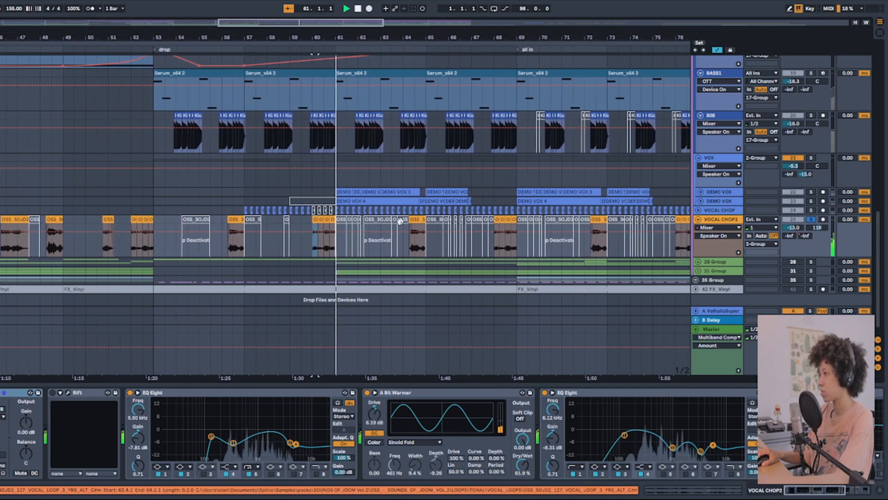
key("space")
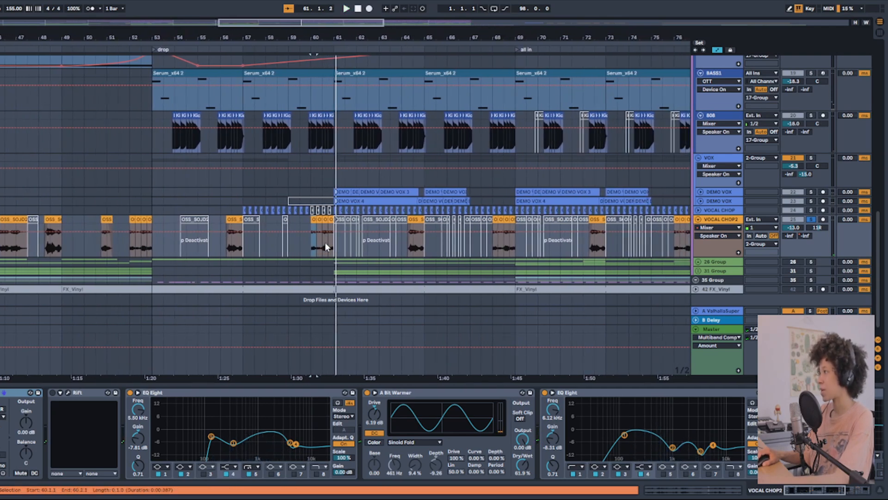
Step: Examine the deactivated VOCAL CHOP2 clips at bars 62 and 63
left_click(378, 220)
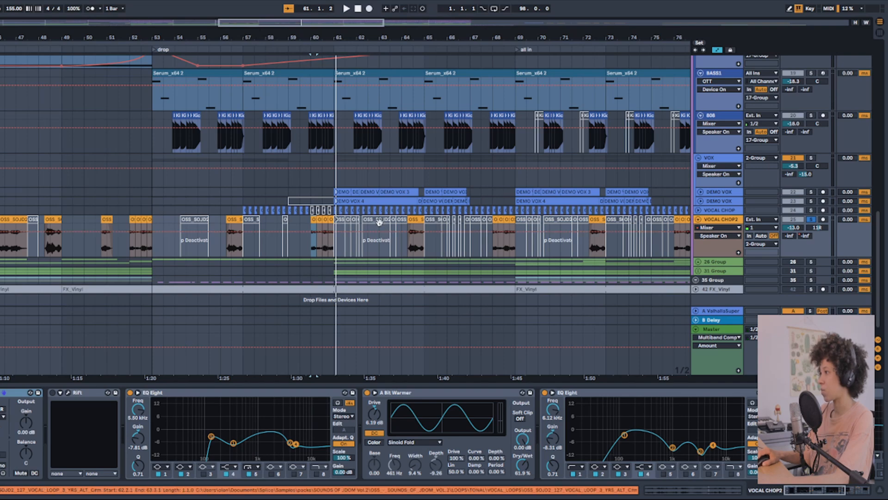
key("z")
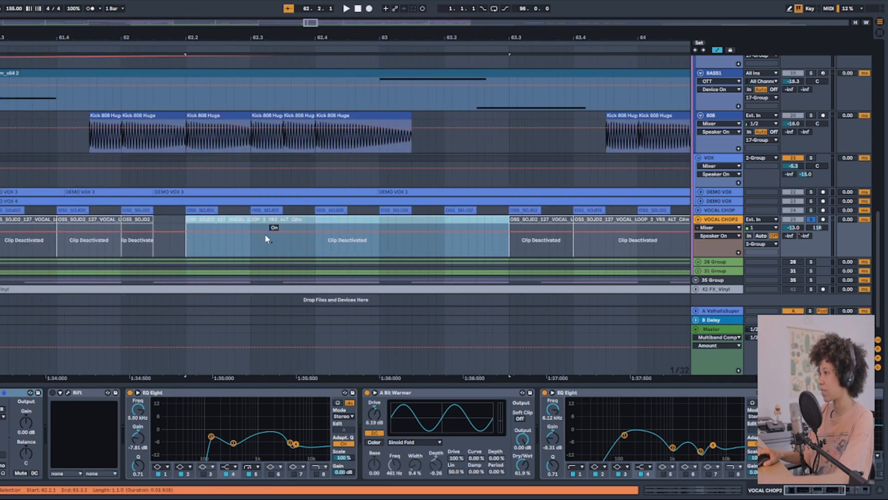
key("x")
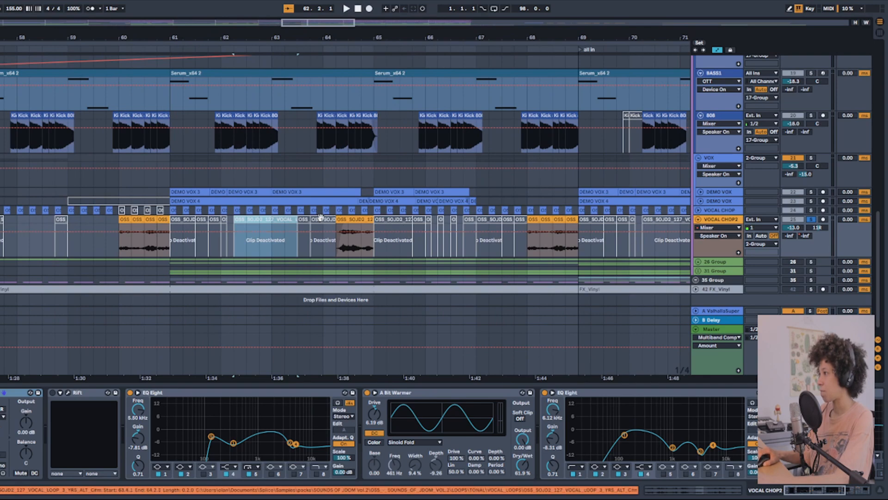
left_click(321, 218)
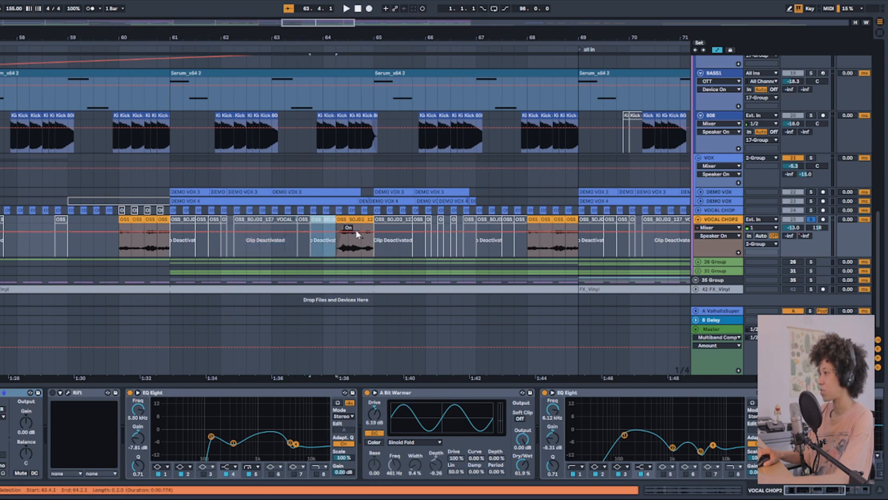
Step: Take a closer look at the group of active chops starting at bar 60 and replay them
left_click(125, 222)
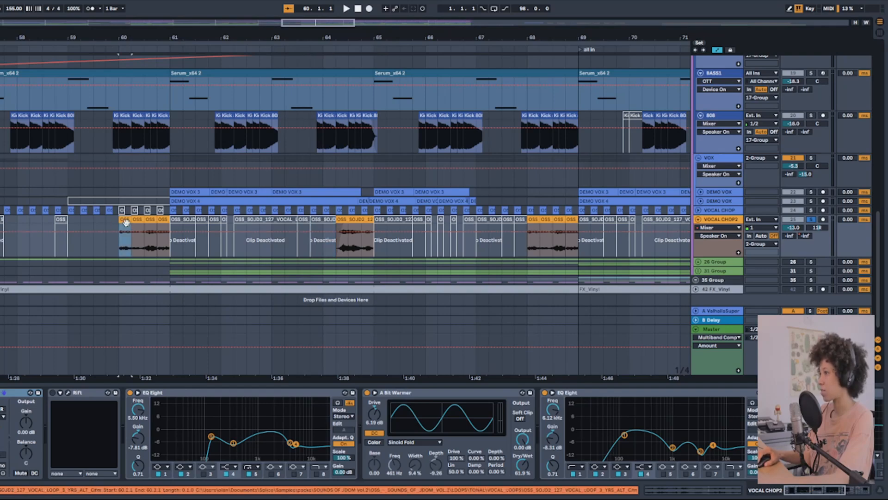
key("z")
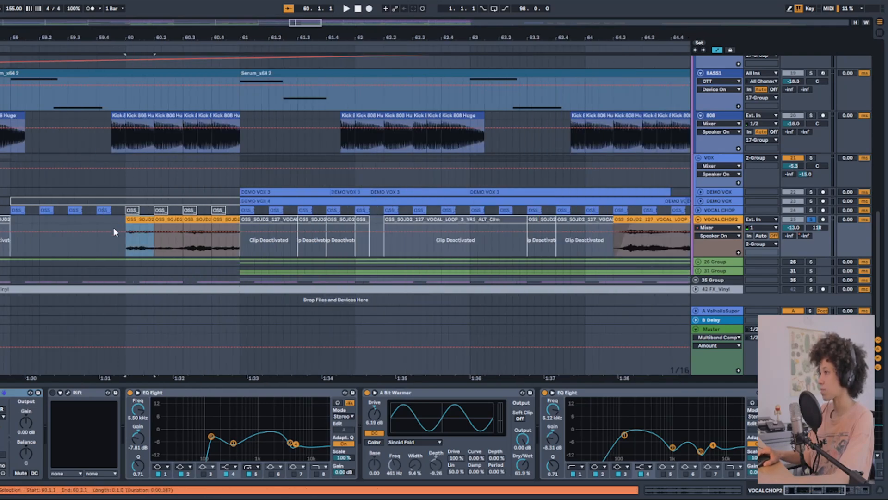
key("space")
key("space")
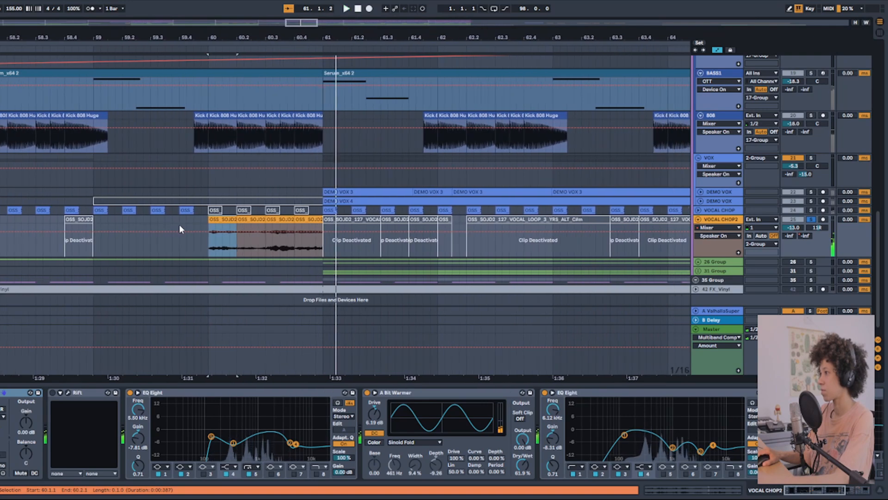
scroll(179, 233, "down", 2)
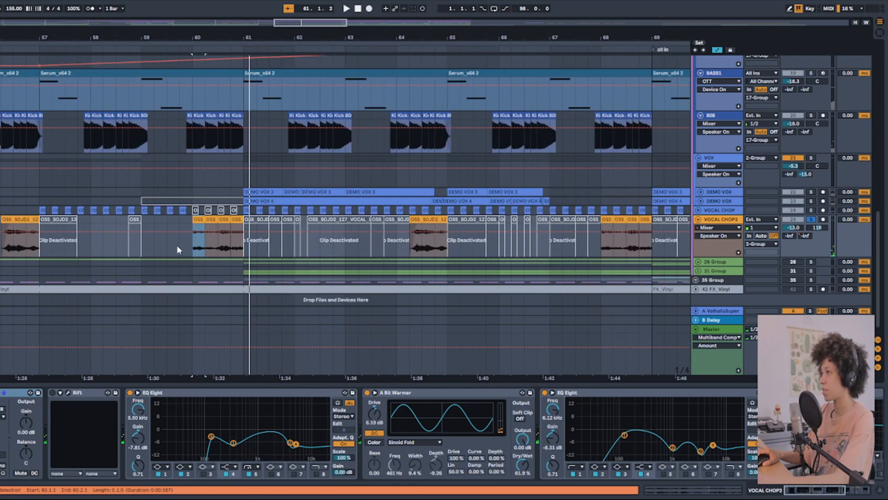
Step: Solo the VOX group and the bass group together with the VOCAL CHOP2 track
left_click(140, 245)
scroll(169, 254, "up", 3)
scroll(168, 253, "down", 4)
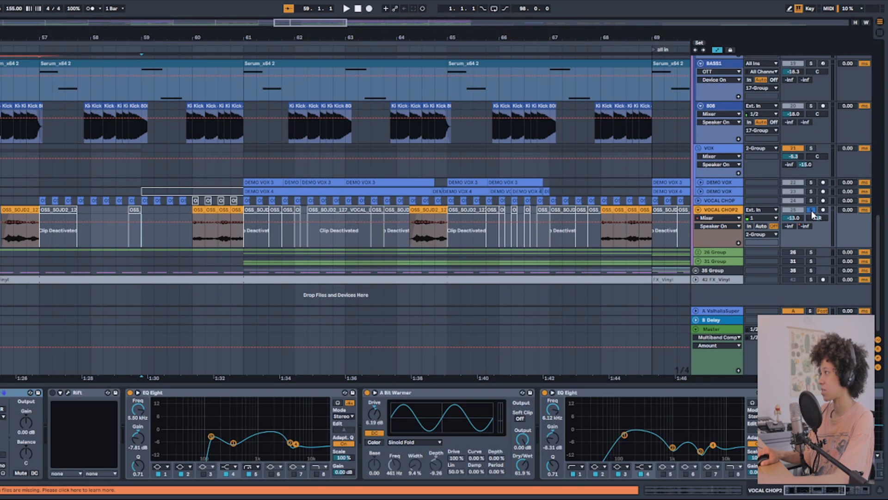
scroll(740, 273, "up", 2)
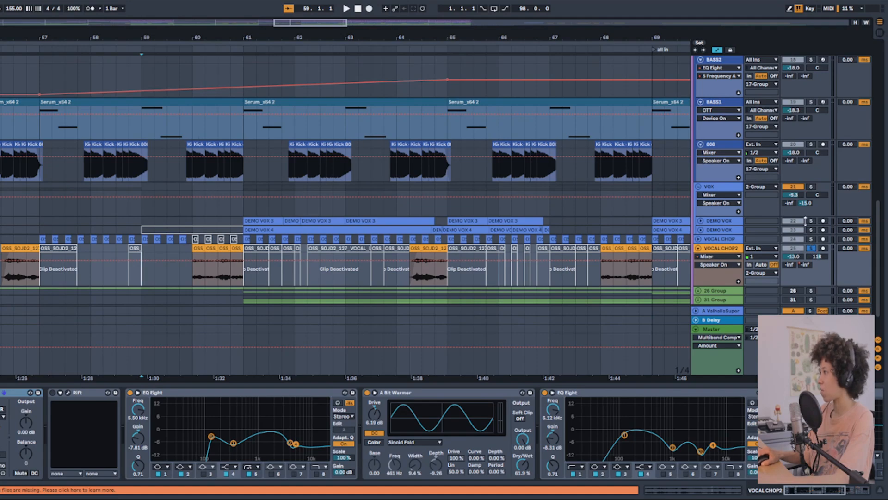
left_click(810, 187)
scroll(803, 174, "up", 2)
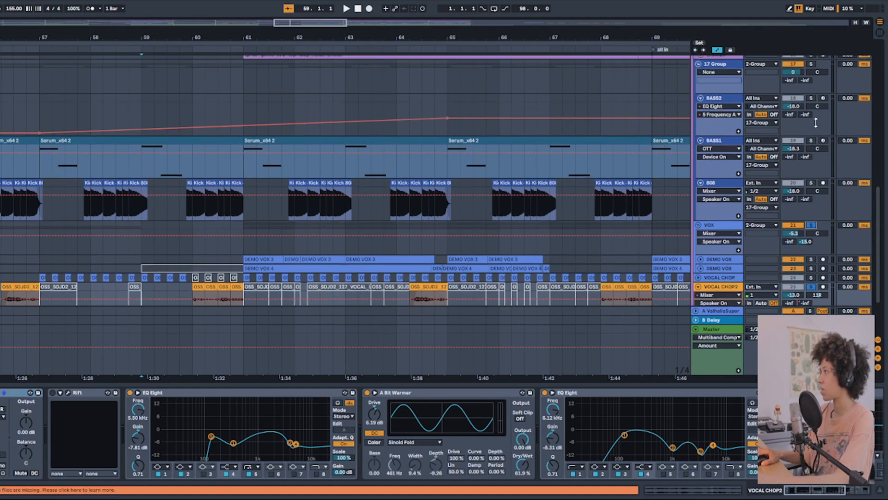
scroll(299, 243, "down", 3)
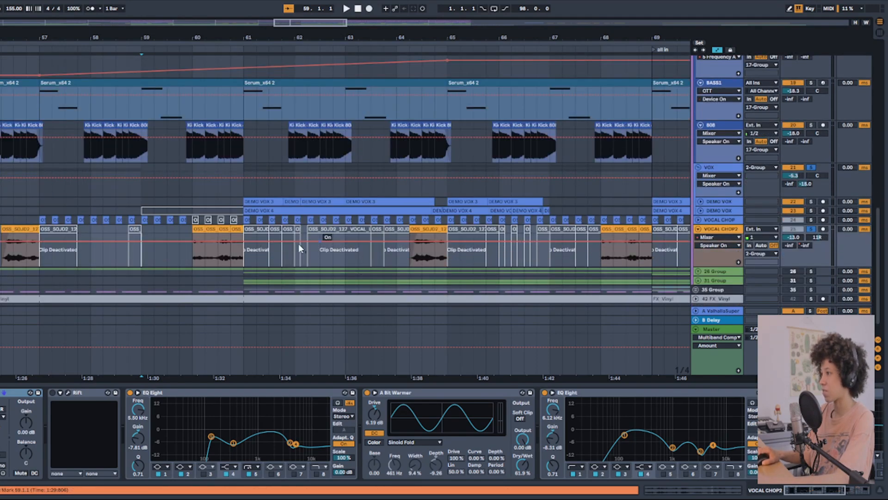
Step: Play the soloed vocals and bass from bar 61 to the all in section, and point out the chop at bar 72
left_click(248, 253)
key("space")
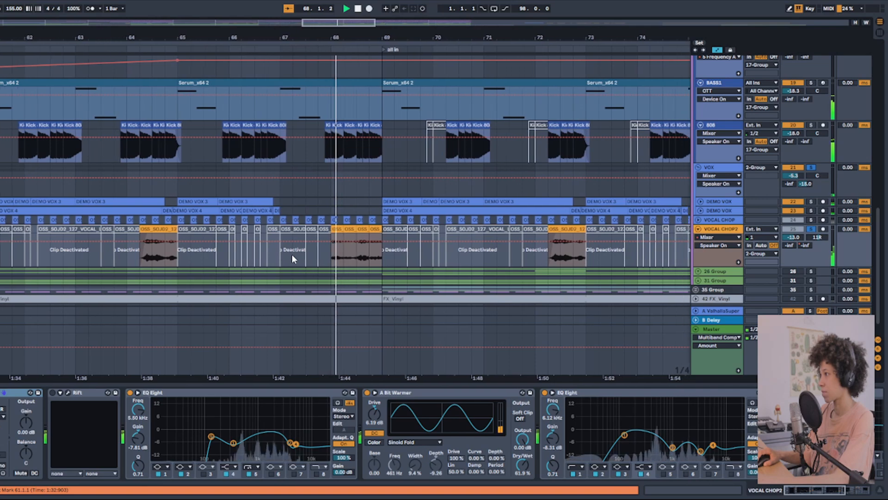
key("space")
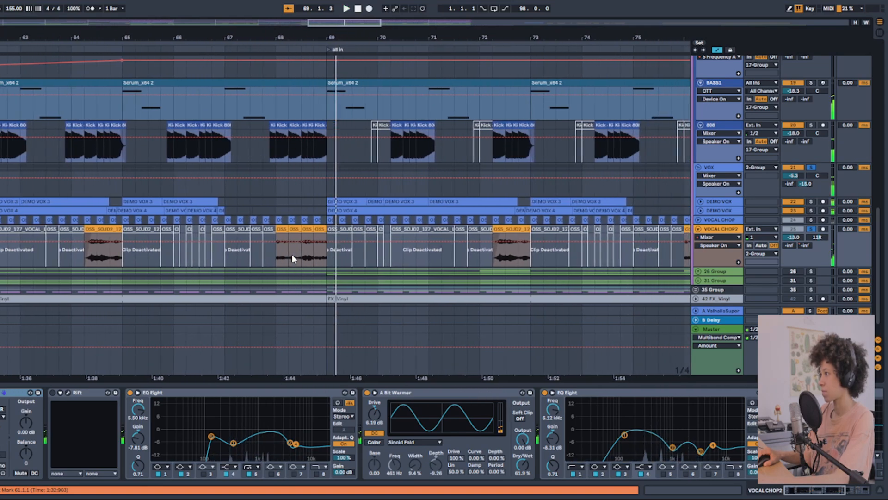
left_click(518, 231)
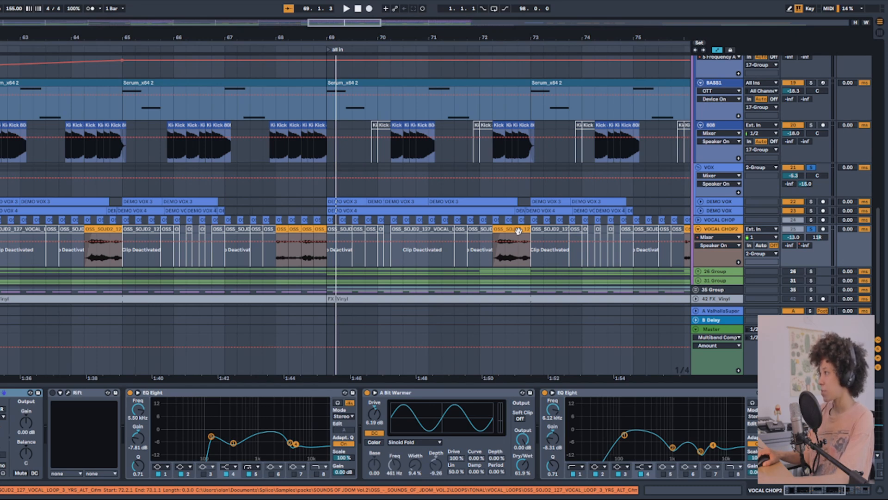
Step: Fold the VOX group, open the 26 Group and unfold its ARP1 track to show the clips around bar 68
left_click(698, 168)
left_click(698, 185)
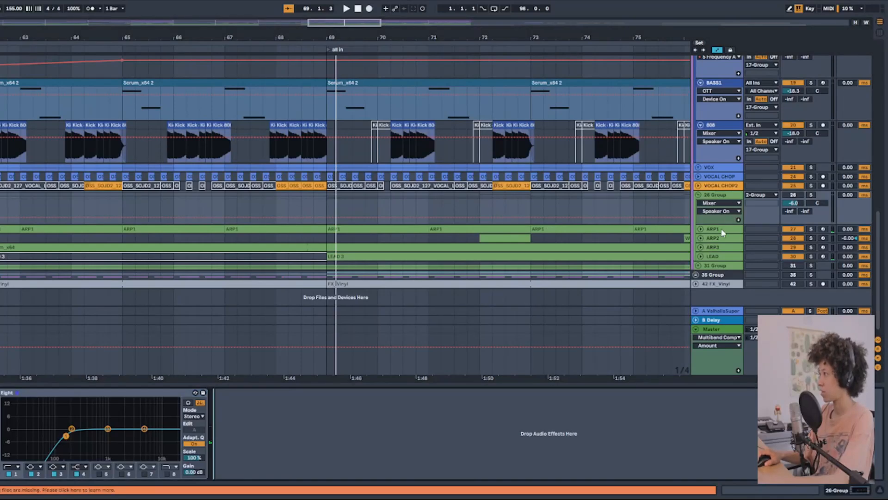
left_click(723, 233)
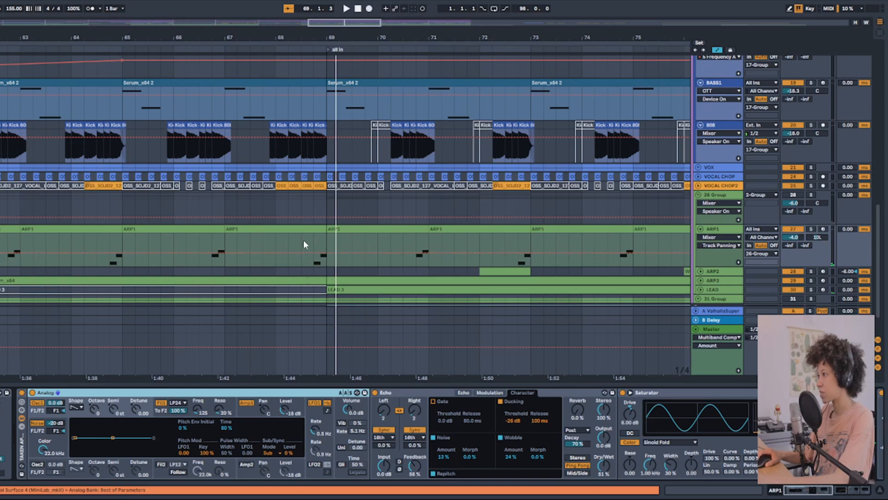
left_click(313, 239)
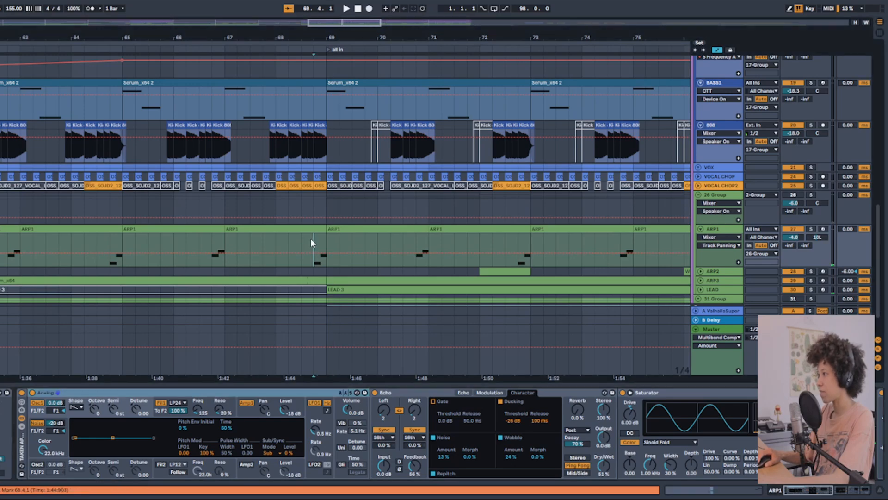
Step: Select and unfold the LEAD track, and show the Analog synth in its FLOATING SYNTH-1 rack
scroll(310, 238, "down", 2)
left_click(704, 253)
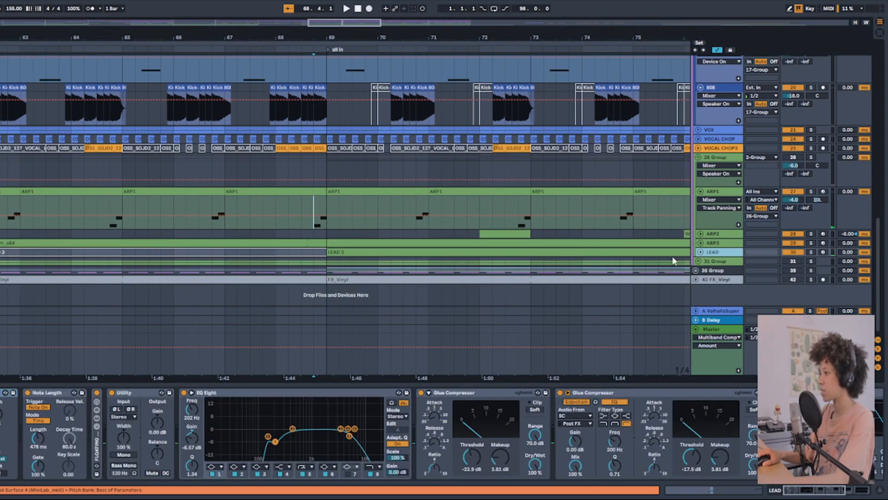
left_click(93, 445)
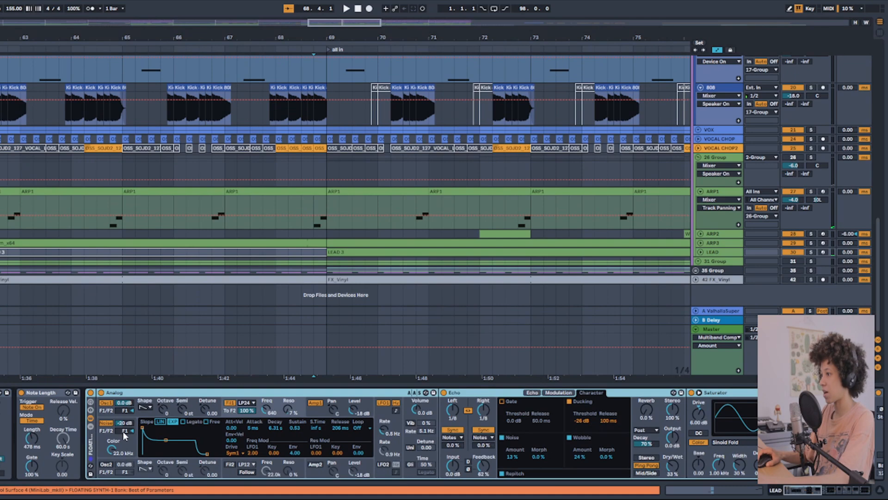
scroll(421, 248, "down", 2)
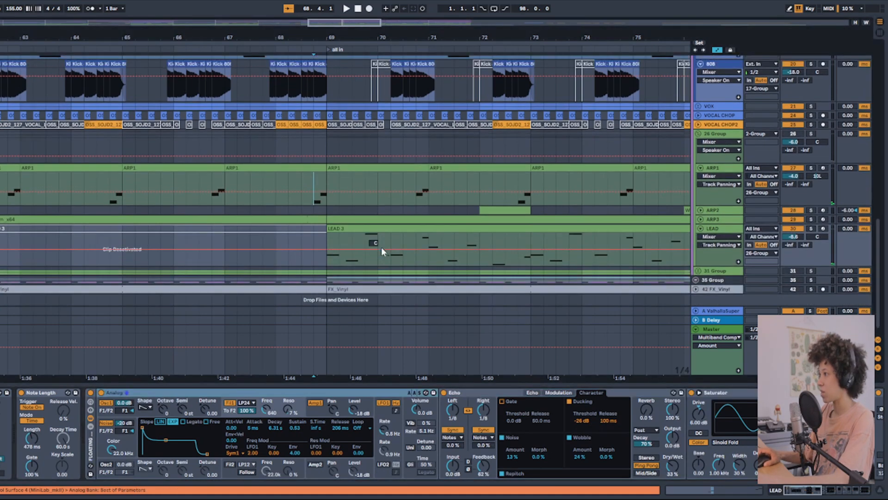
Step: Solo the LEAD track, play it through the all in section, and select its clip from bar 69 to 77
scroll(350, 249, "up", 10)
scroll(316, 251, "right", 2)
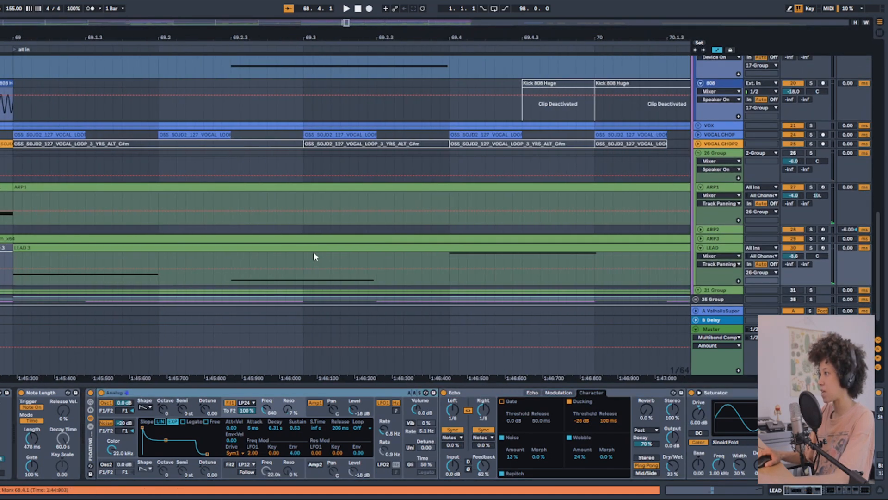
left_click(314, 257)
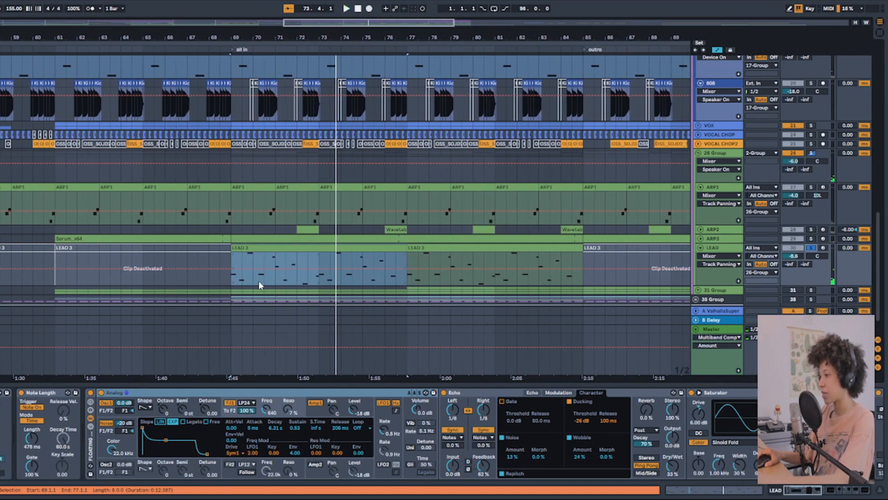
scroll(259, 280, "up", 3)
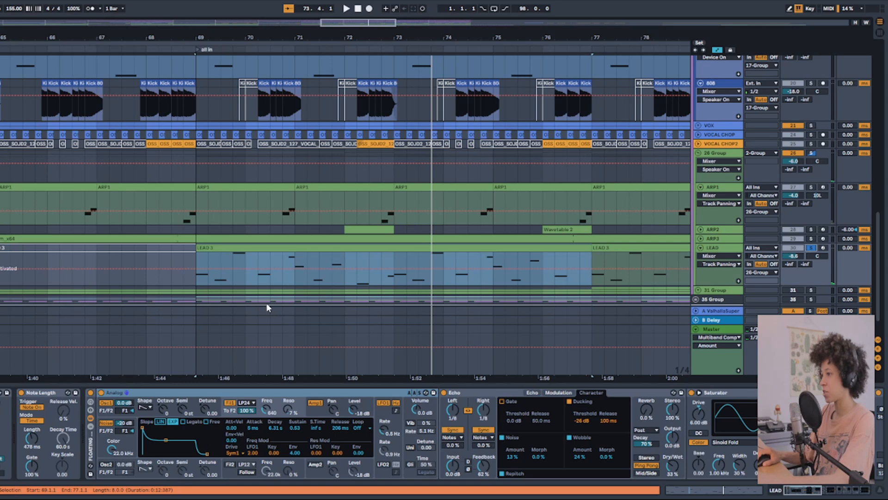
Step: Show the oscillator 1 shape in the LEAD track's Analog synth and play the soloed lead
left_click(190, 392)
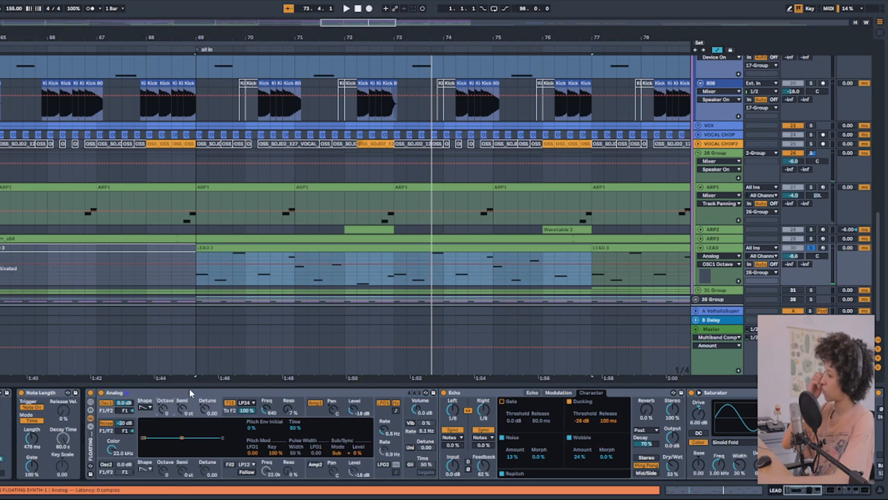
left_click(147, 410)
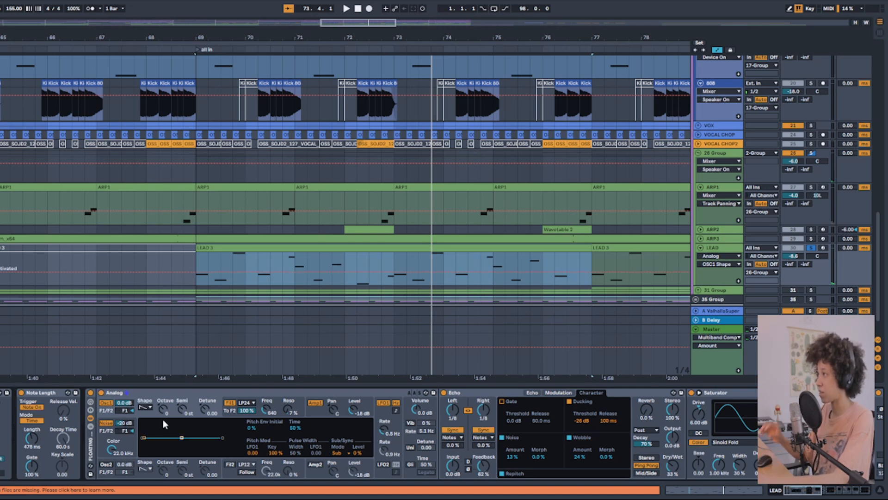
key("space")
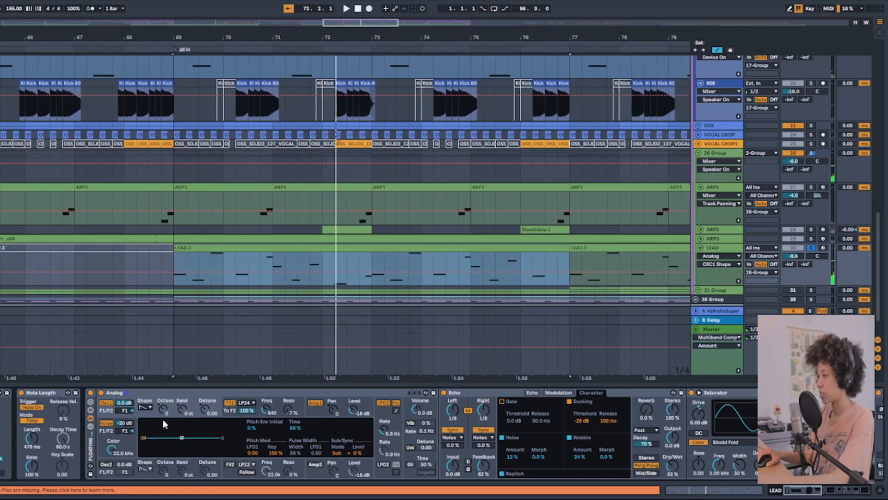
Step: Compare the lead with Analog's Filter 1 switched off and on during playback, and show the LFO1 settings
left_click(229, 404)
key("space")
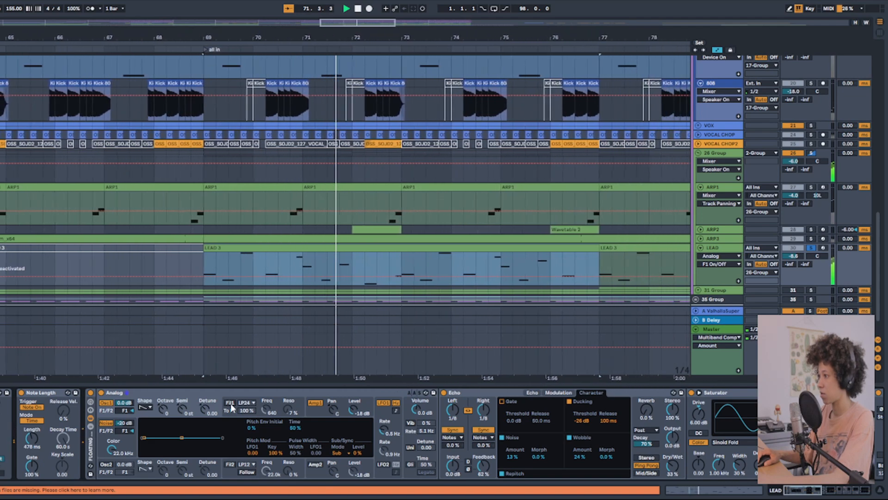
left_click(230, 403)
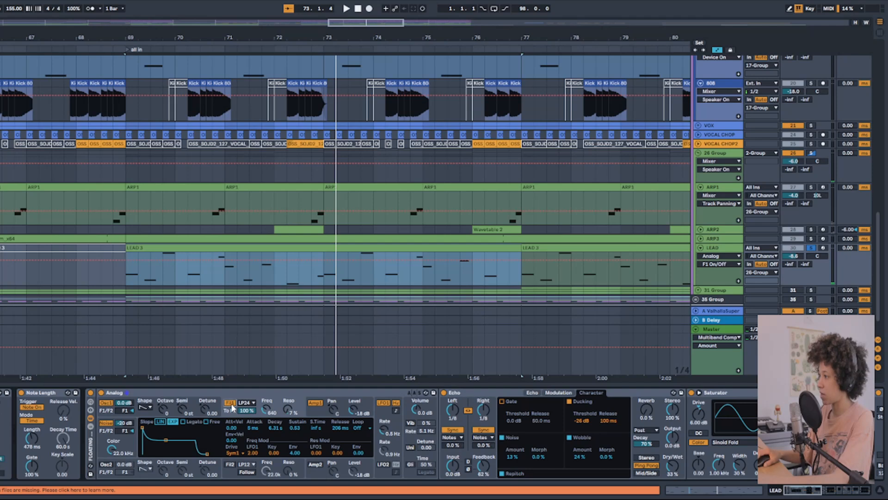
left_click(394, 426)
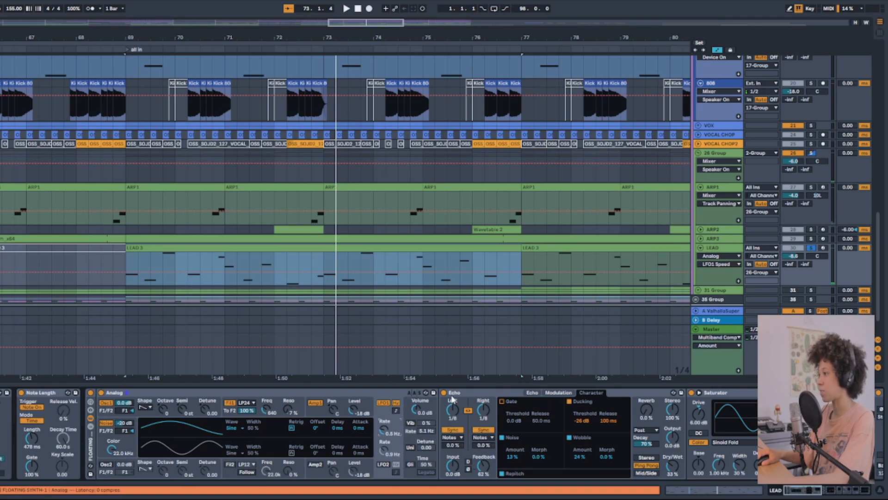
Step: Examine the LEAD track's Echo device, covering its character options, filter display, dry/wet and synced delay times
left_click(511, 394)
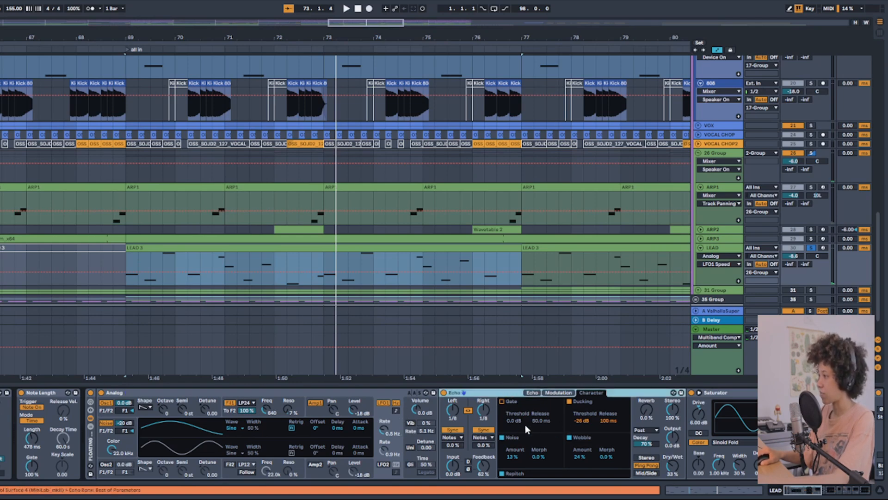
scroll(468, 288, "up", 3)
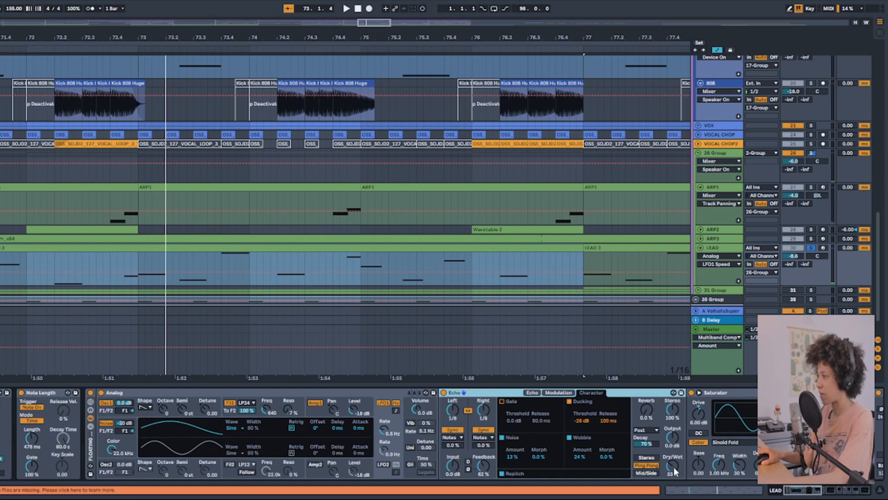
left_click(532, 393)
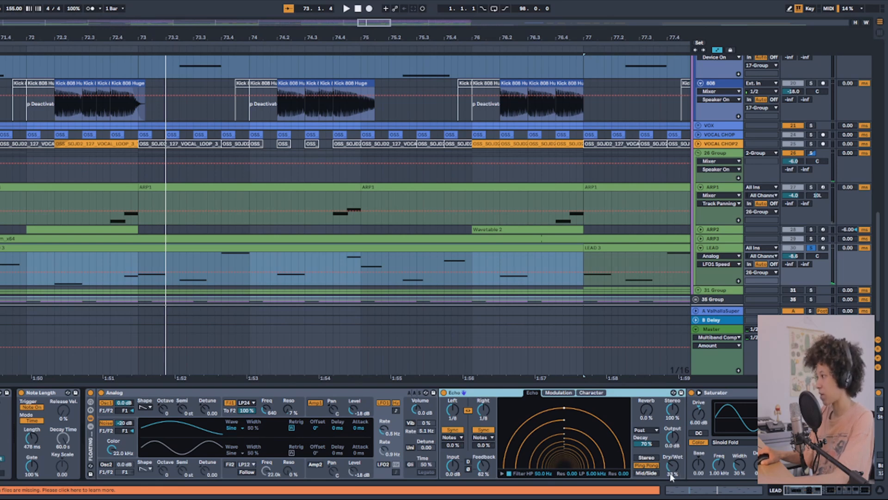
left_click(489, 438)
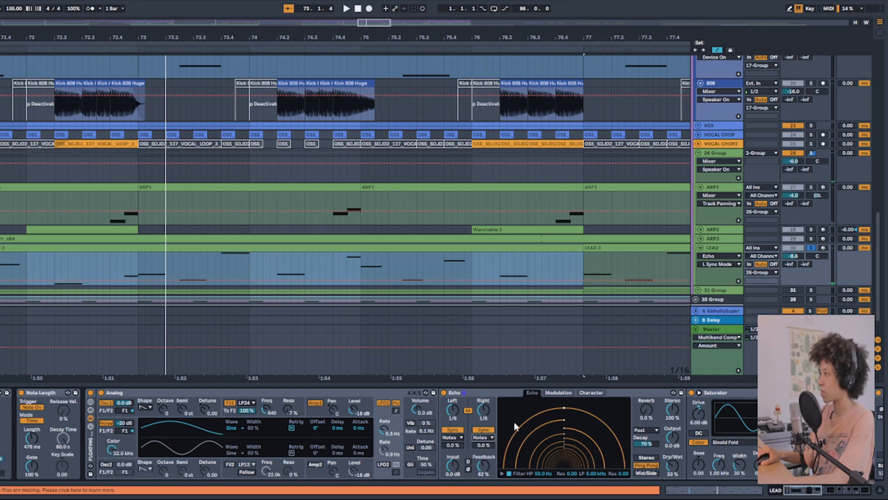
Step: Go through the rest of the LEAD effect chain: Saturator, Utility, EQ Eight, the two Glue Compressors and A Bit Warmer
scroll(652, 401, "right", 5)
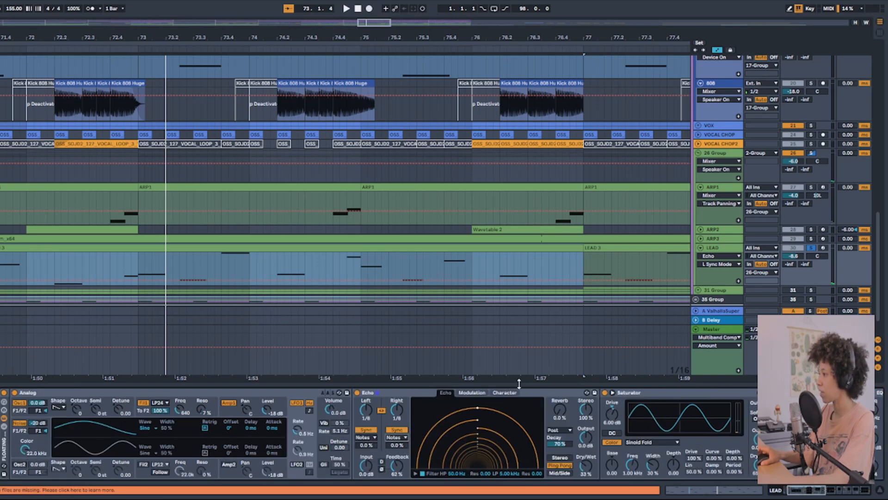
scroll(700, 407, "right", 10)
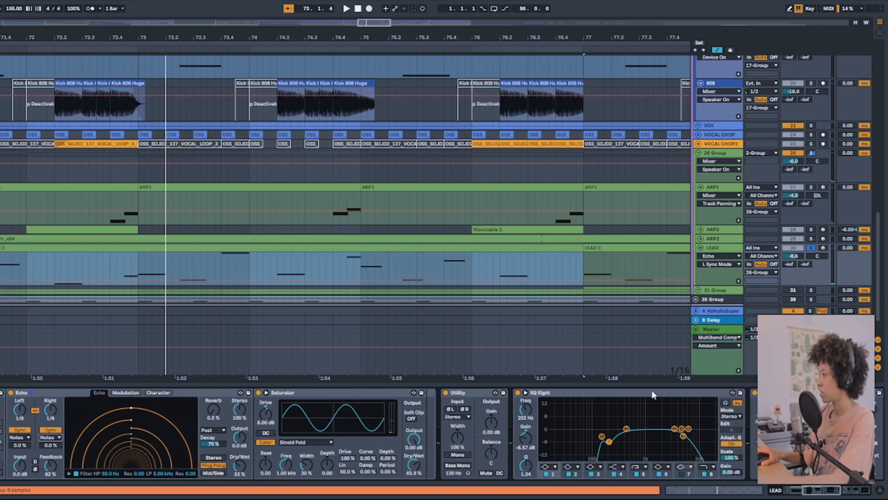
scroll(529, 396, "right", 10)
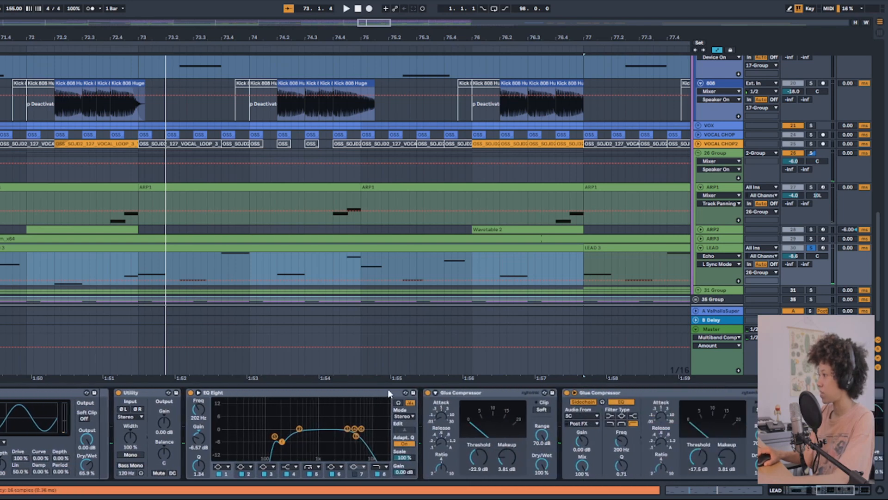
left_click(411, 393)
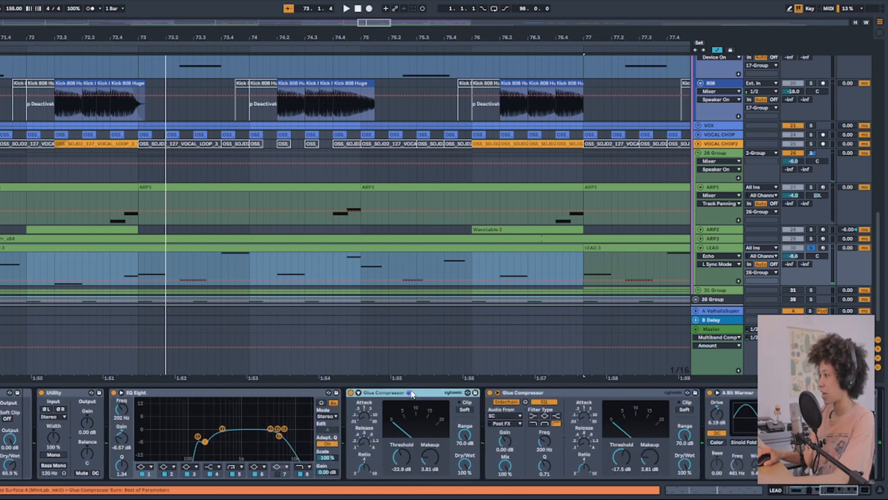
left_click(604, 391)
left_click(738, 392)
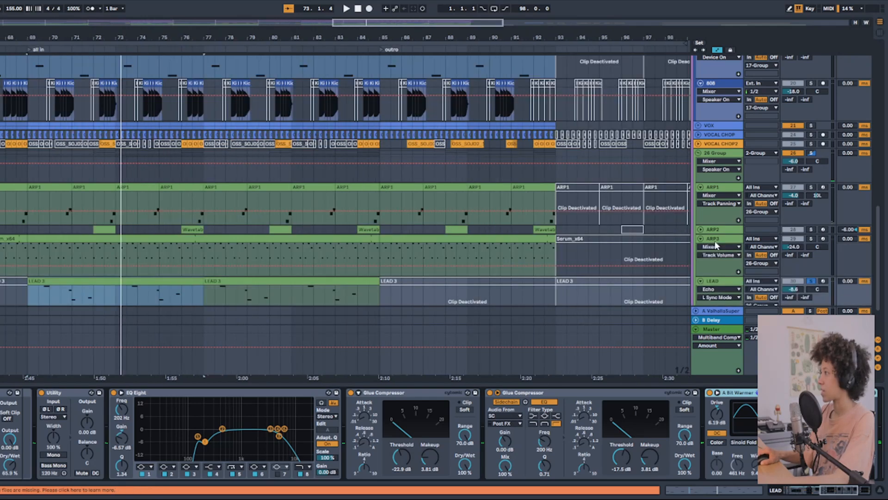
Step: Select and solo the unfolded ARP3 track, play it, and raise its track volume
left_click(714, 240)
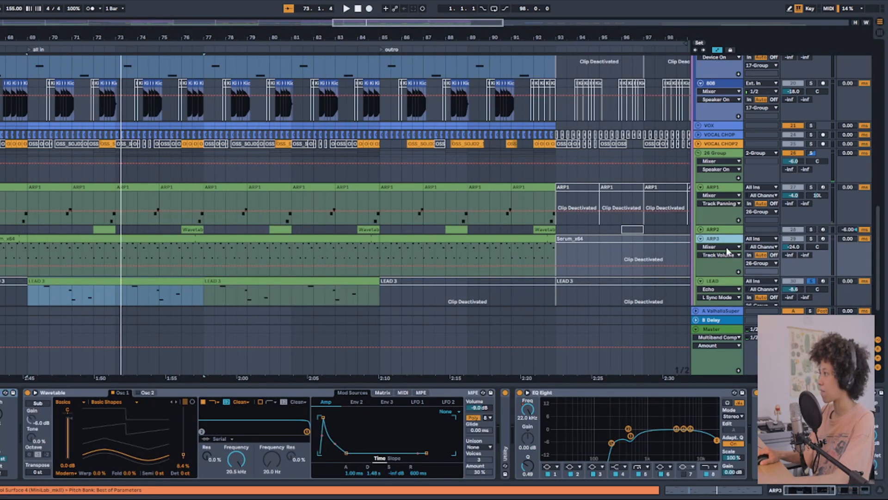
left_click(812, 239)
key("space")
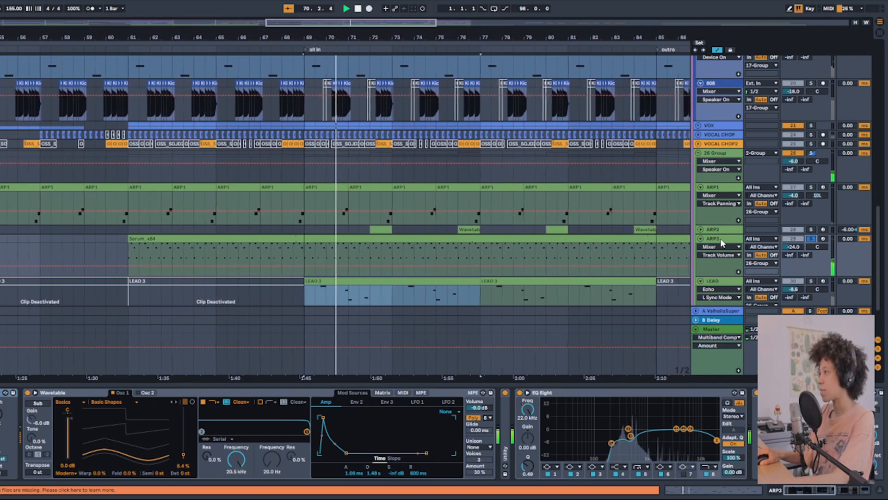
left_click_drag(791, 248, 791, 226)
Step: Listen to ARP3 while looking over its effects, and examine the amp envelope's decay in its Wavetable synth
scroll(626, 418, "down", 10)
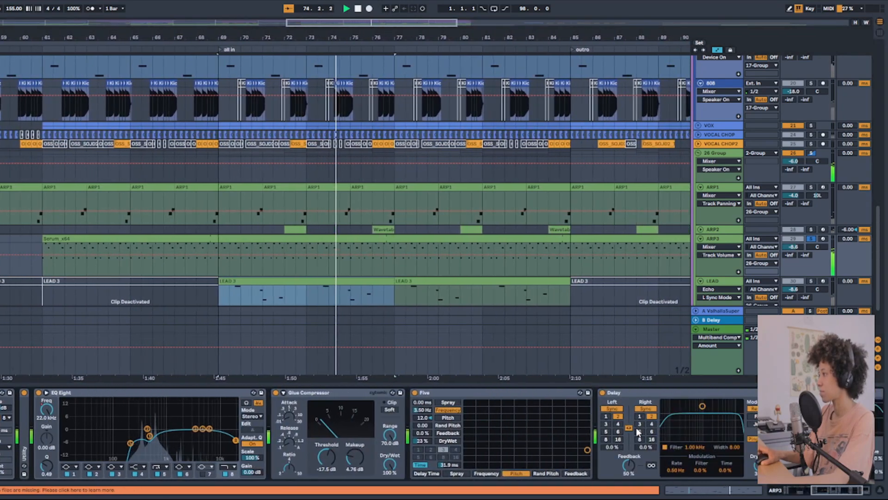
scroll(637, 427, "up", 5)
scroll(636, 429, "up", 5)
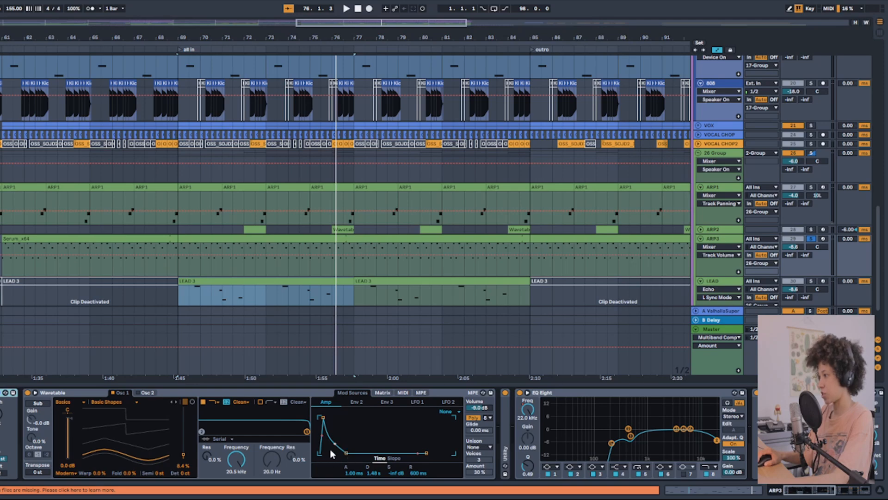
key("space")
mouse_move(343, 454)
left_mouse_down()
mouse_move(334, 454)
mouse_move(362, 421)
mouse_move(346, 452)
left_mouse_up()
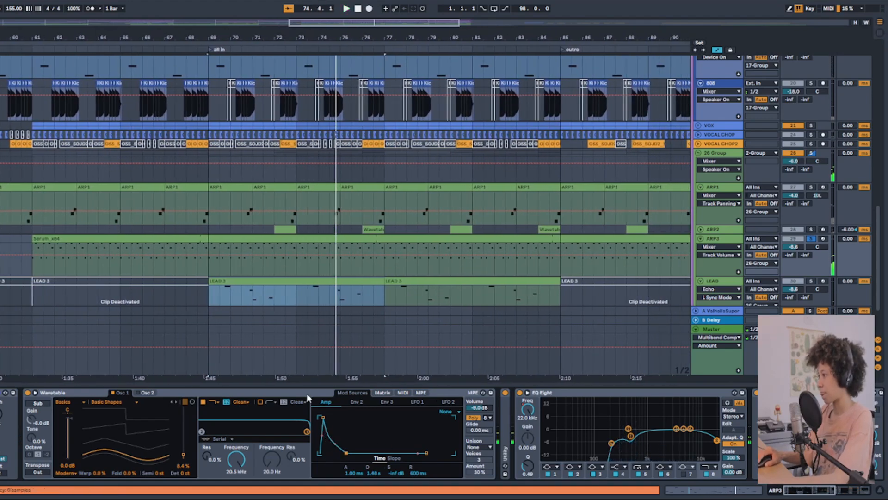
Step: Show the band 8 frequency automation of ARP3's EQ Eight across the whole arrangement and around the second drop
scroll(300, 394, "right", 5)
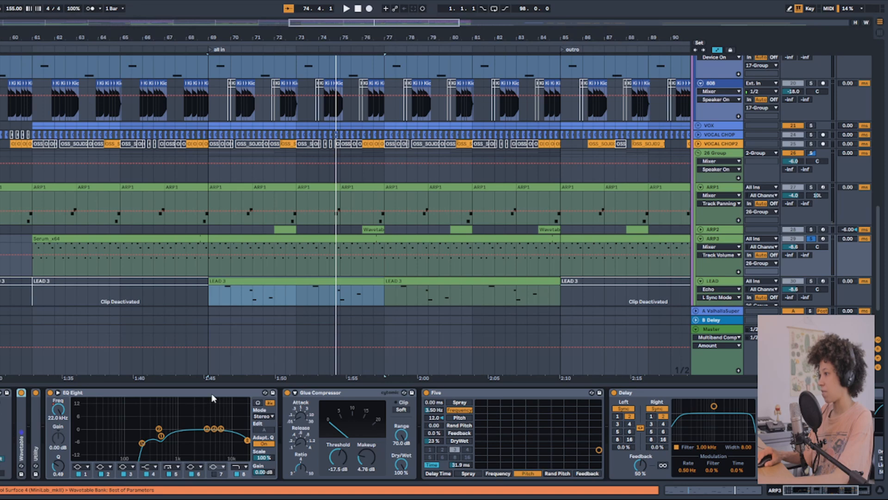
left_click(58, 411)
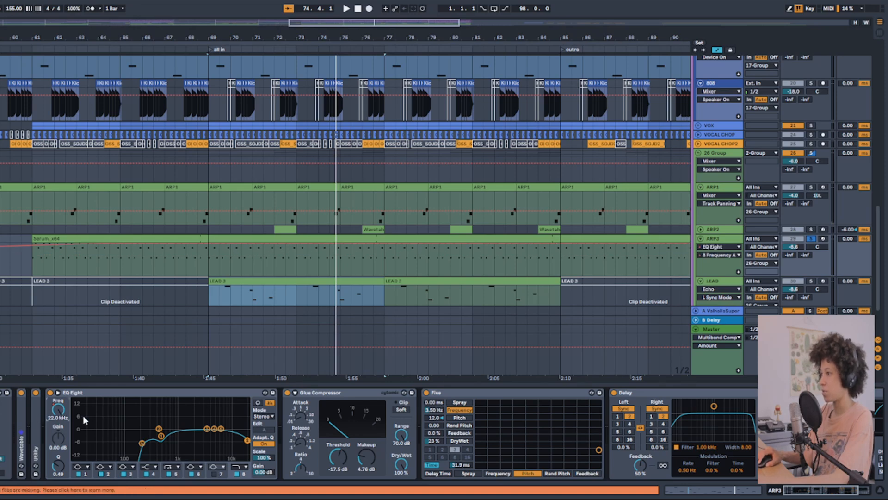
key("w")
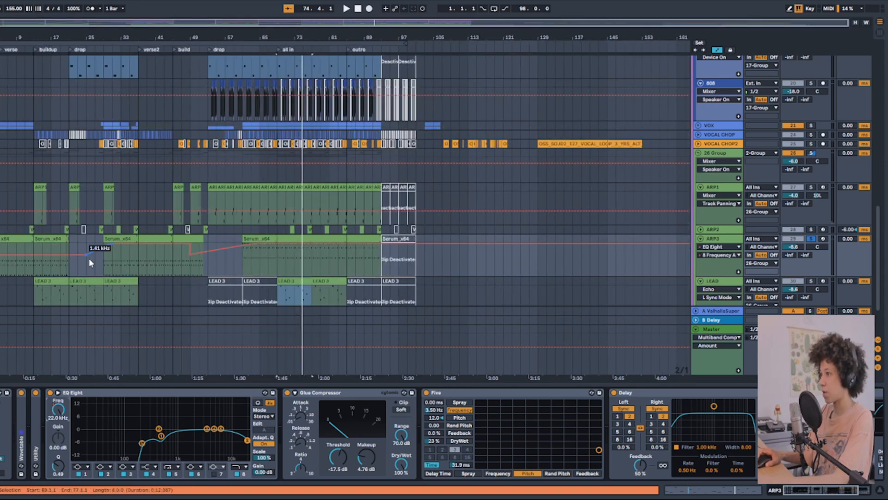
scroll(212, 265, "up", 5)
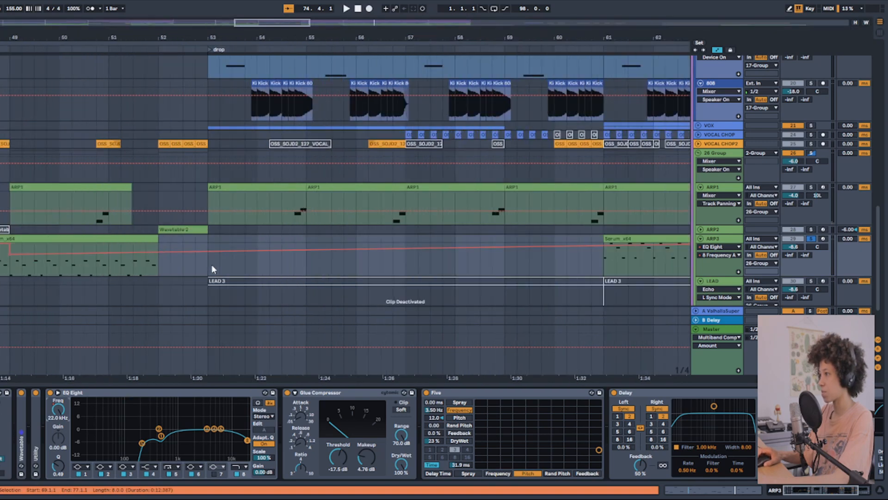
Step: Show ARP3's Glue Compressor and Five devices, and compare the sound with Five switched off and on during playback
left_click(340, 395)
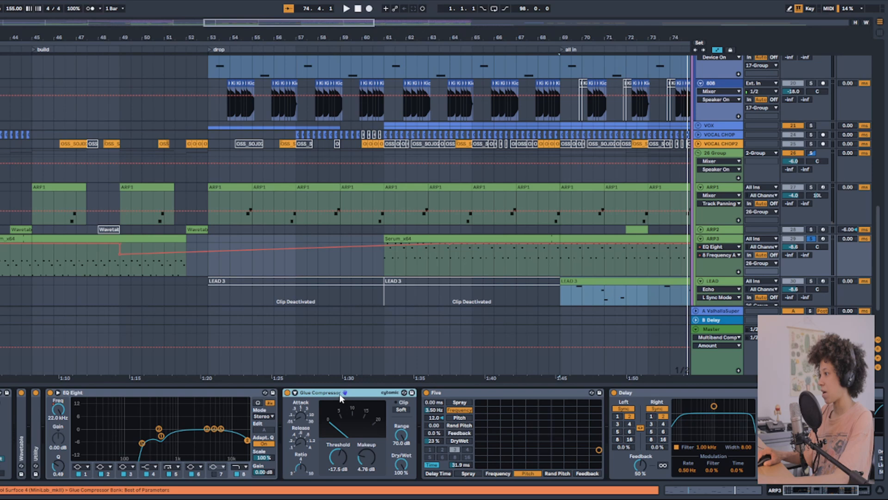
scroll(331, 395, "right", 1)
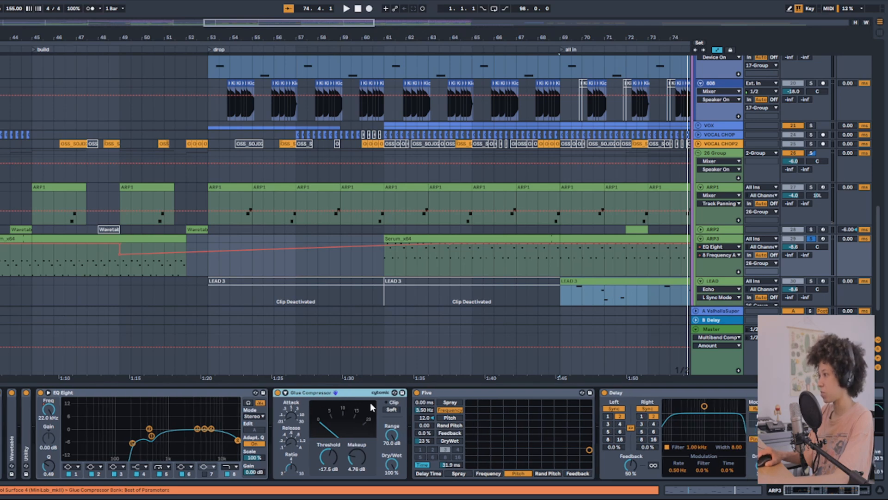
left_click(516, 392)
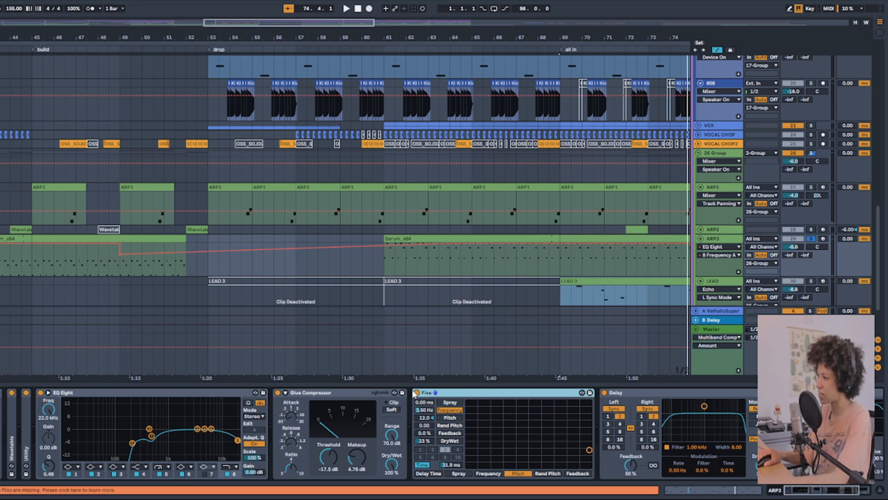
left_click(416, 392)
key("space")
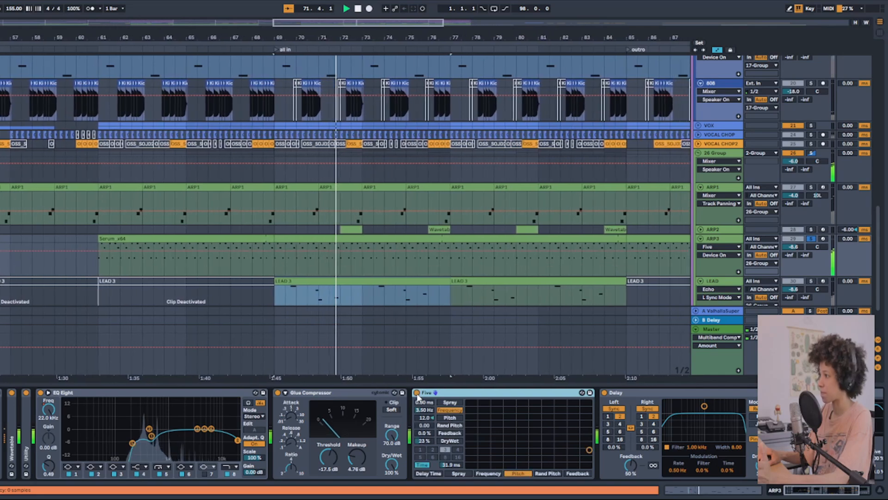
left_click(417, 392)
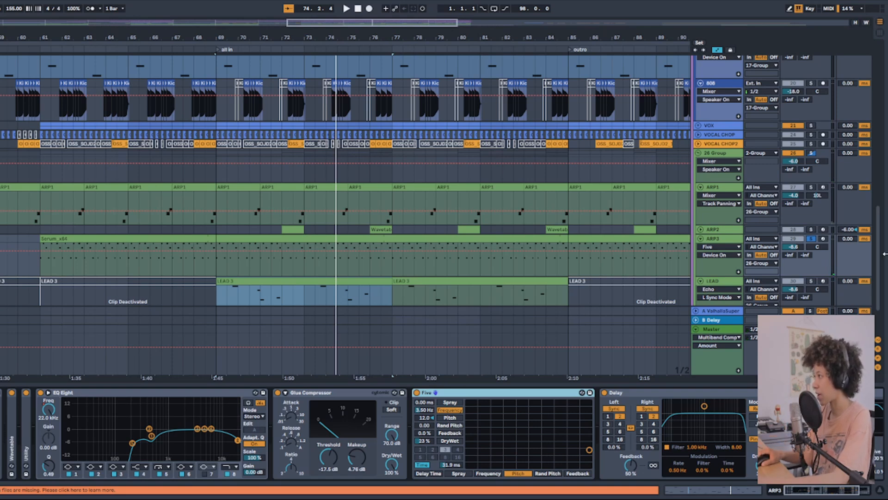
Step: Compare ARP3's sound with its Delay switched off and on during playback, check the Dry/Wet amount, and show the A Bit Warmer device
scroll(643, 418, "right", 2)
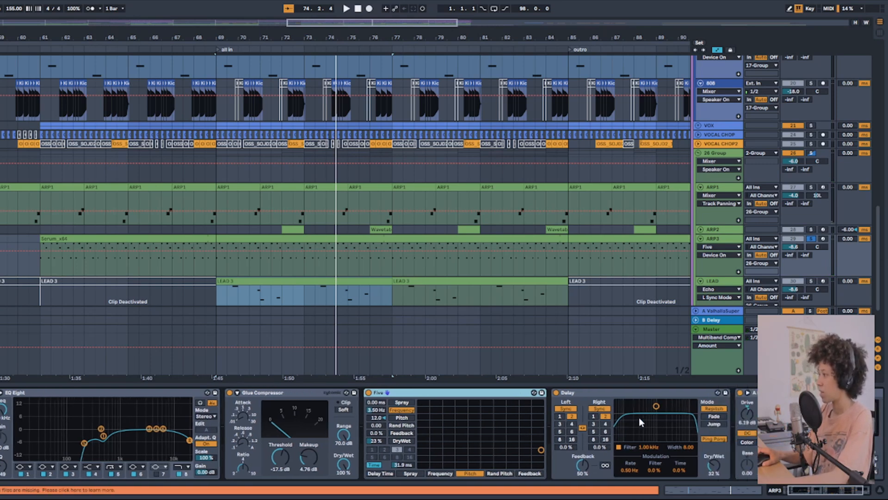
left_click(617, 391)
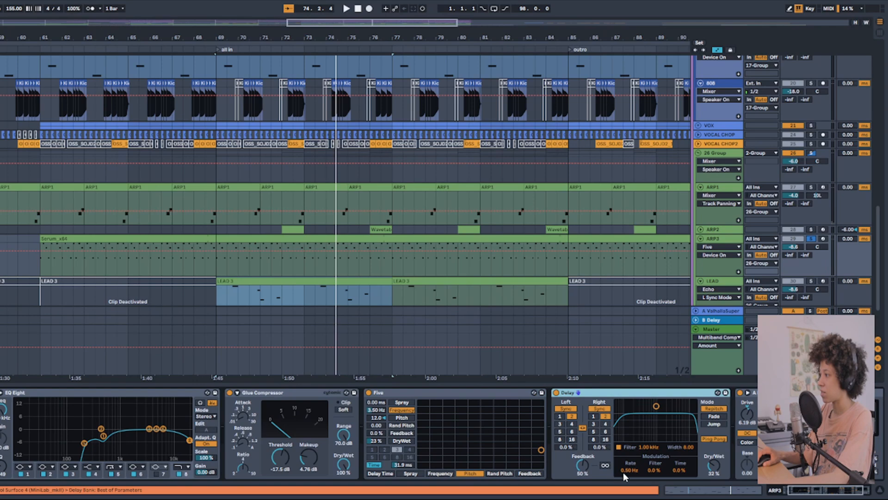
key("space")
left_click(557, 392)
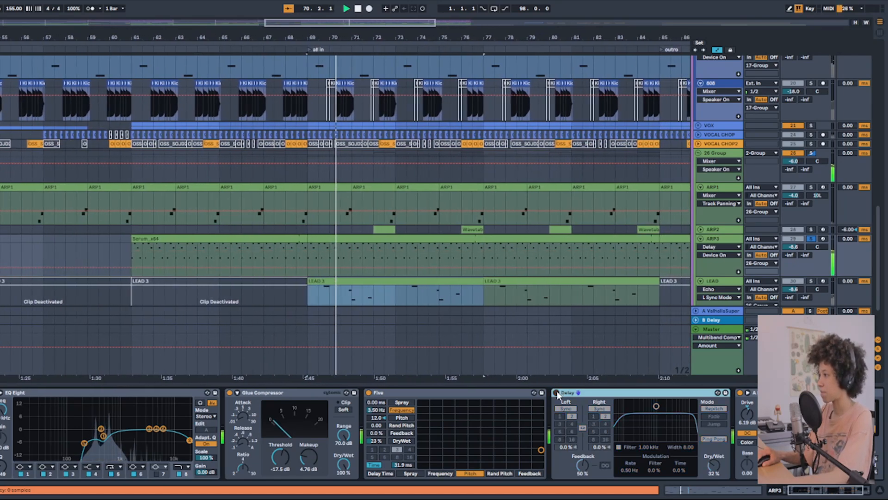
left_click(557, 392)
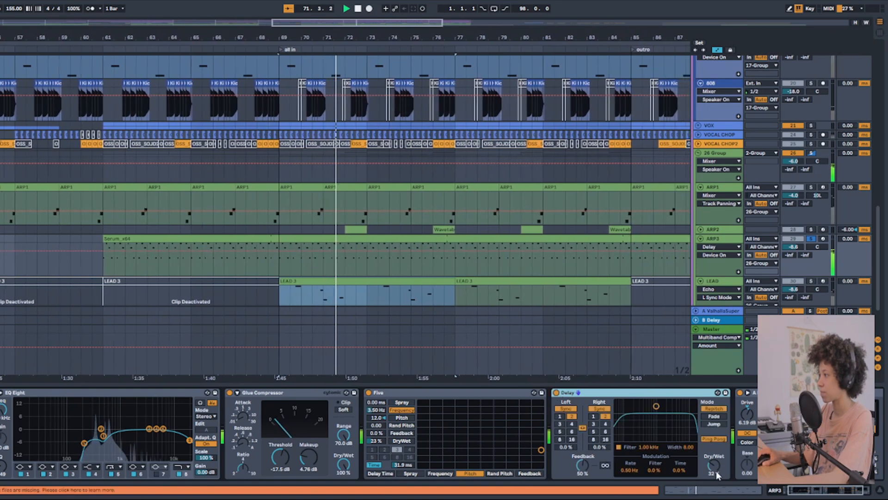
mouse_move(718, 476)
left_mouse_down()
mouse_move(717, 461)
mouse_move(715, 473)
left_mouse_up()
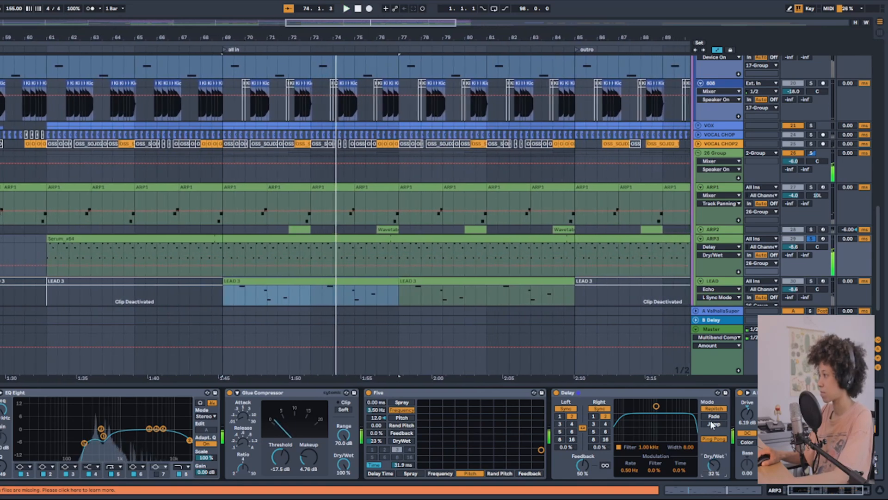
key("space")
scroll(628, 434, "right", 3)
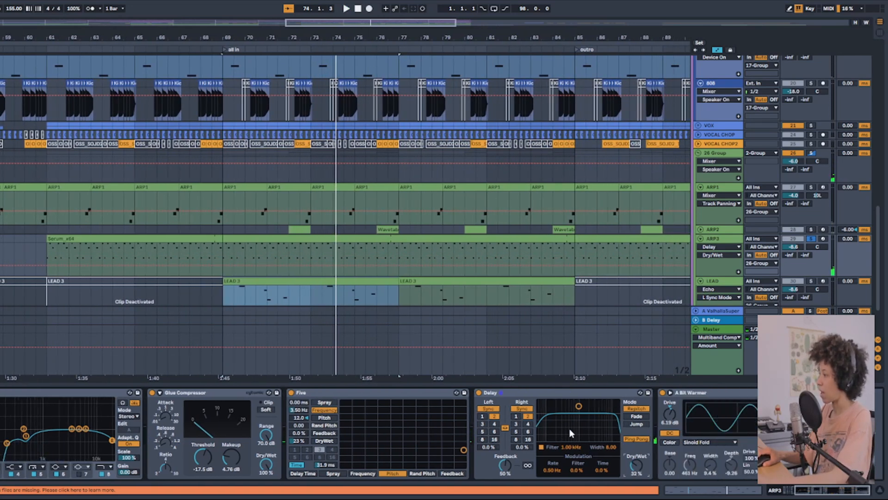
left_click(734, 394)
Step: Solo and select the ARP2 track and play its clip at bar 72
left_click(731, 241)
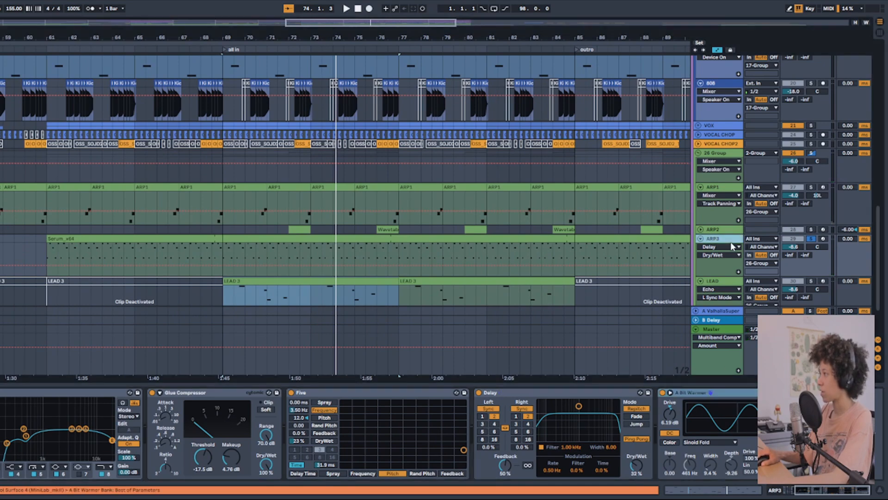
left_click(811, 229)
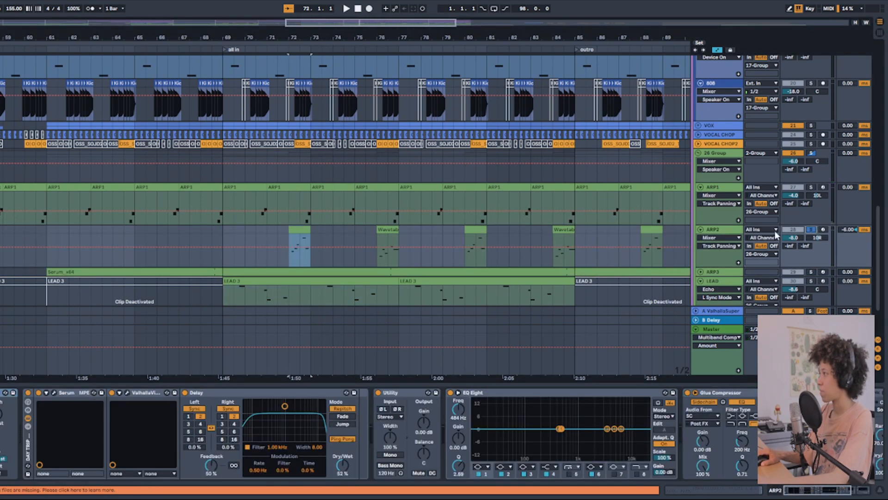
left_click(731, 230)
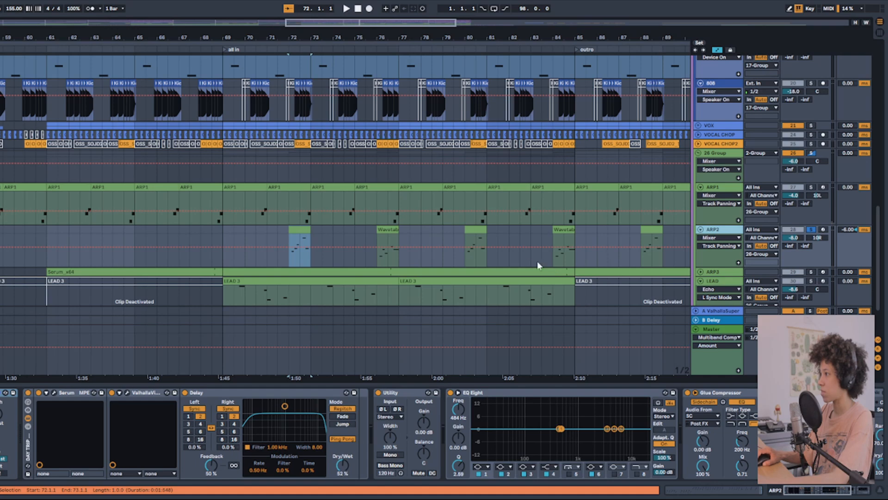
key("space")
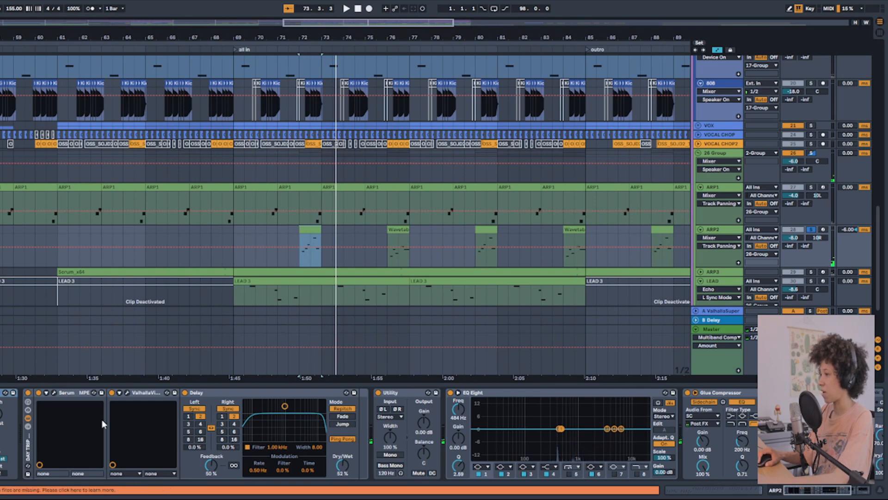
Step: Show ARP2's Serum and Valhalla devices, and compare the sound with its Delay switched off and on during playback
left_click(71, 393)
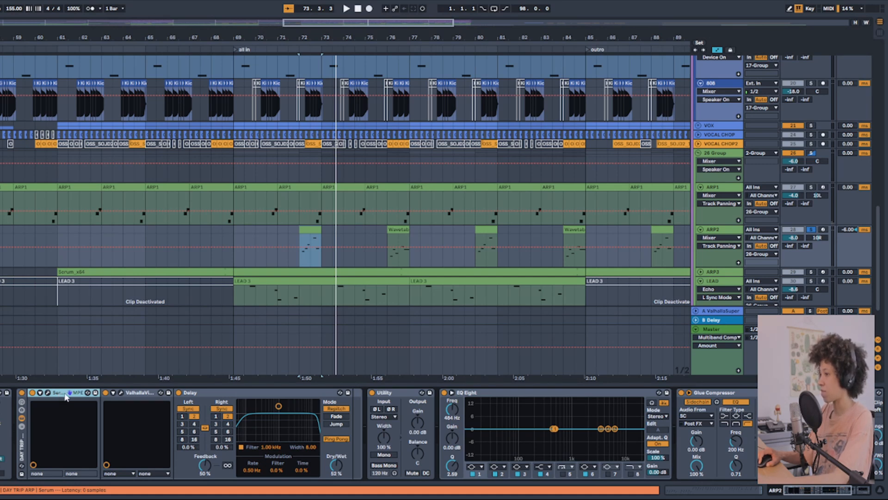
left_click(141, 394)
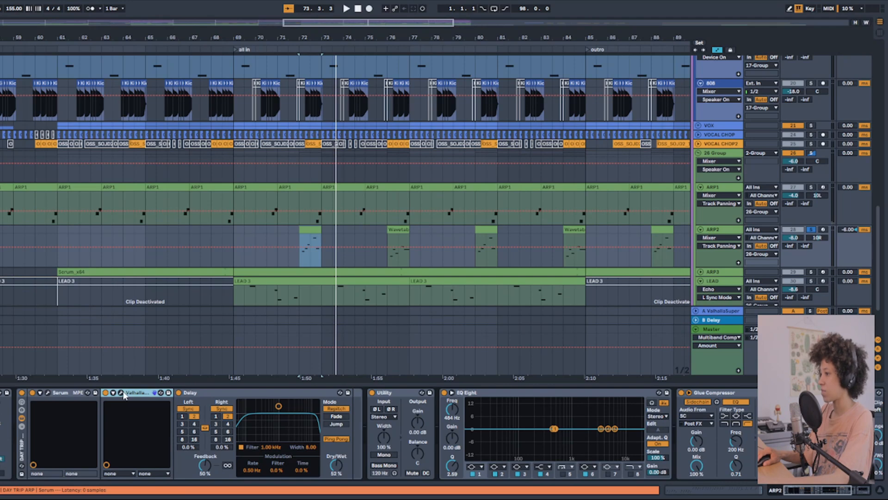
left_click(222, 396)
left_click(179, 393)
key("space")
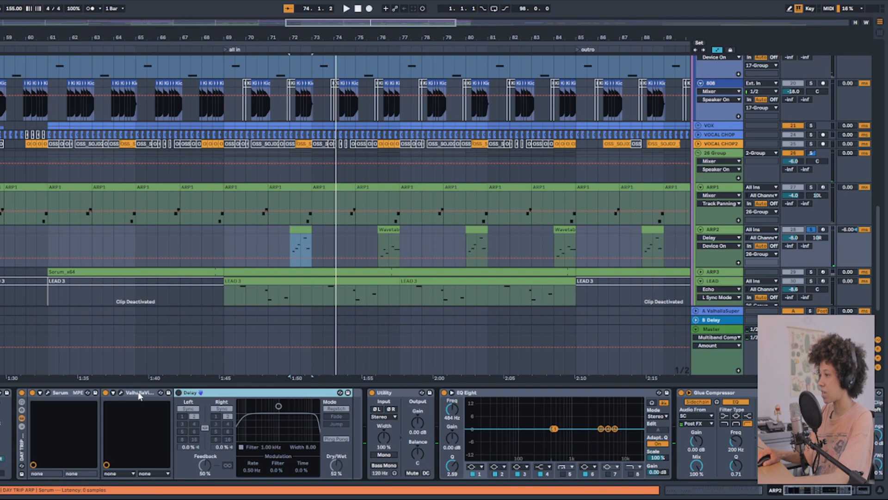
left_click(178, 393)
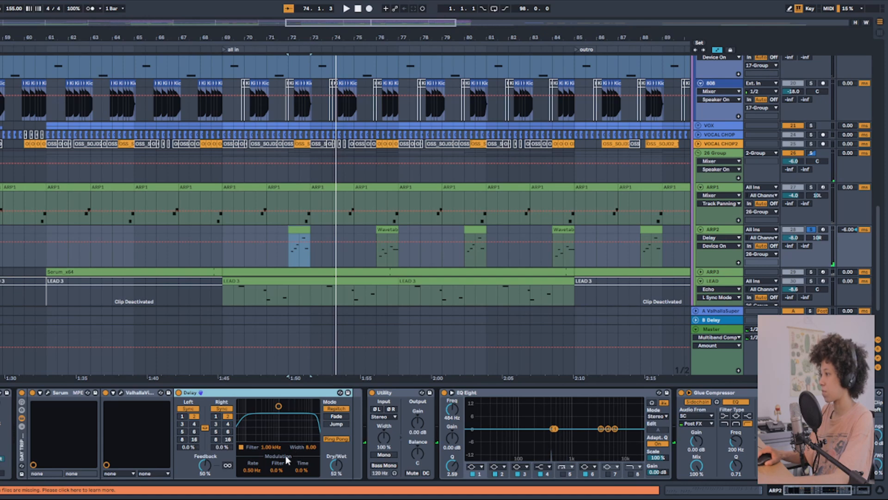
Step: Select and solo ARP1, show the filter 1 frequency of its Analog synth, and play the track
left_click(723, 191)
left_click(811, 187)
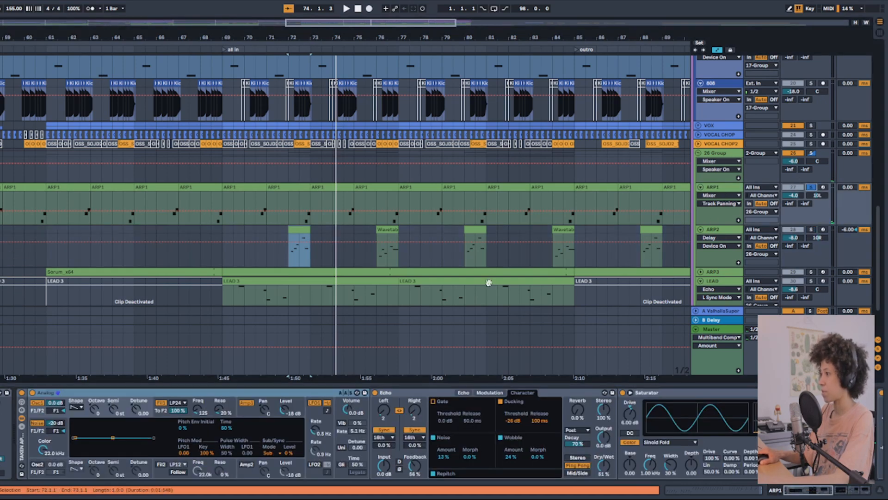
left_click(198, 412)
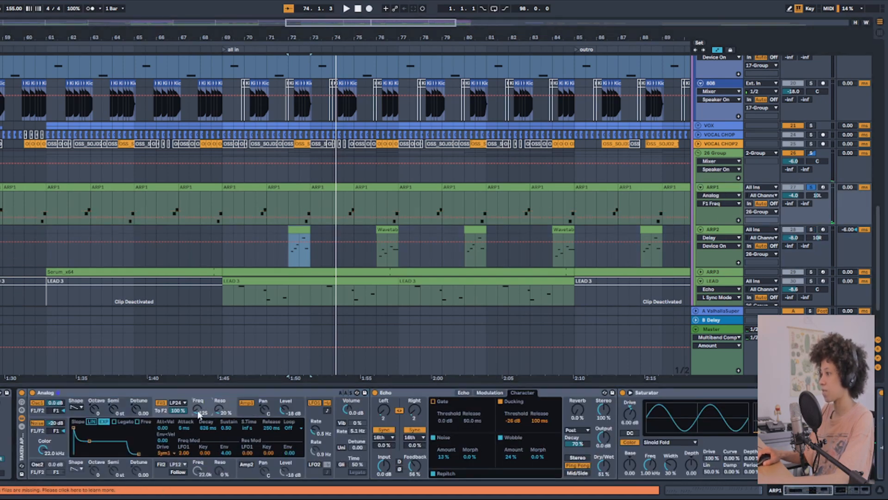
key("space")
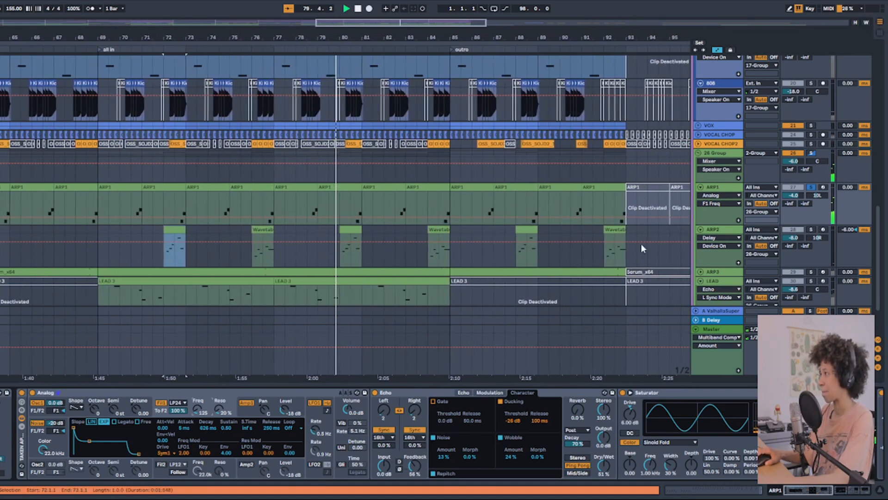
Step: Play all tracks of the 26 Group together from bar 69, unfold ARP3, and lower its track volume to -15.8 dB
scroll(465, 246, "down", 5)
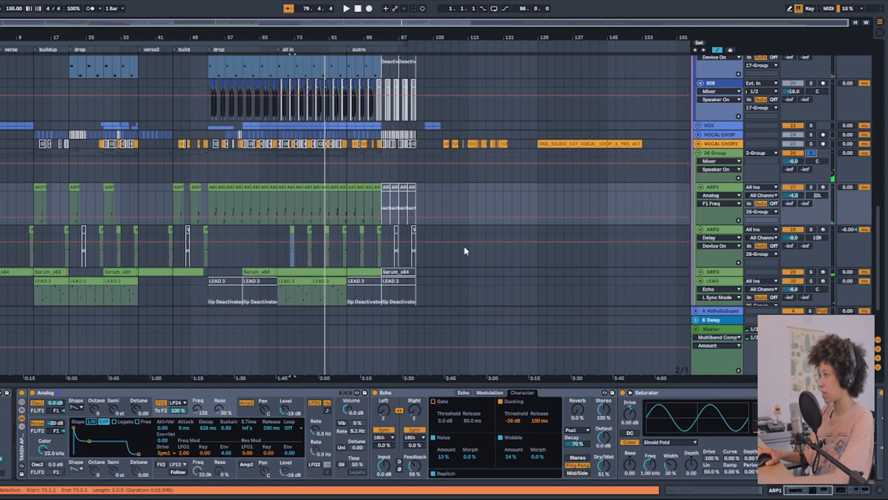
scroll(292, 305, "up", 5)
left_click(206, 252)
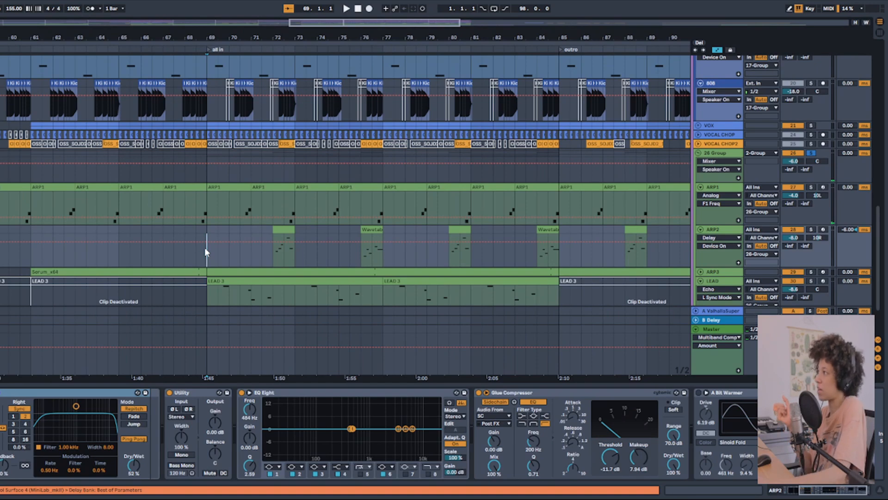
key("space")
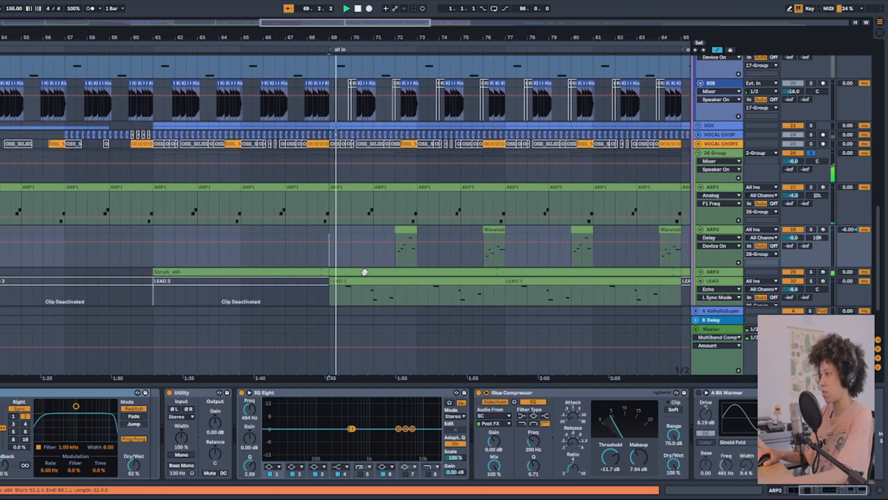
left_click(700, 272)
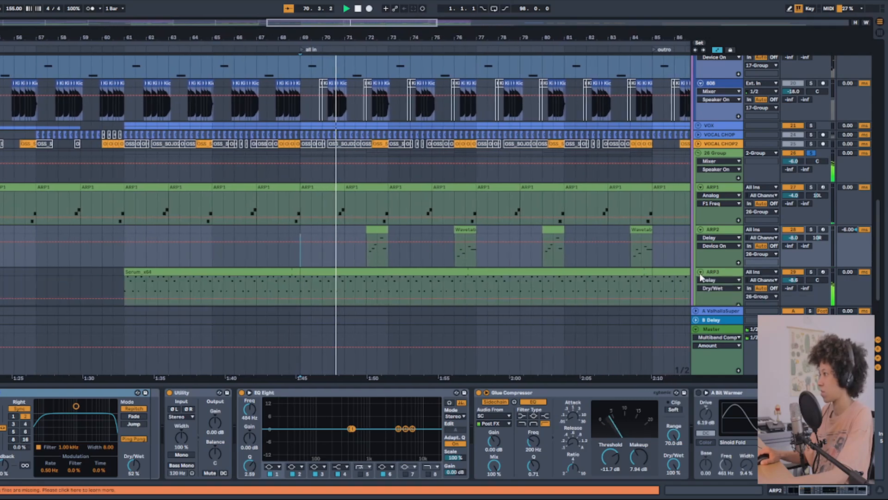
left_click_drag(791, 280, 791, 283)
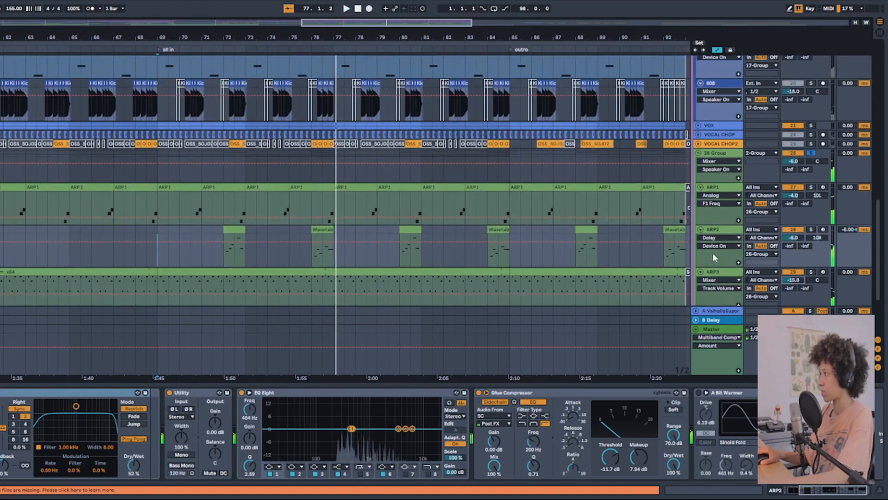
Step: Fold the 26 Group, open and solo the 31 Group, and select and unfold its HIGH PAD track
left_click(698, 153)
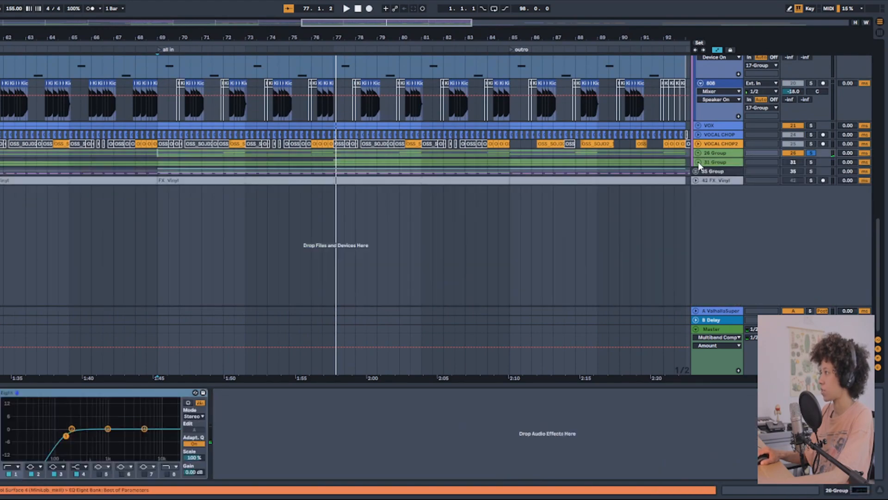
left_click(698, 162)
left_click(712, 196)
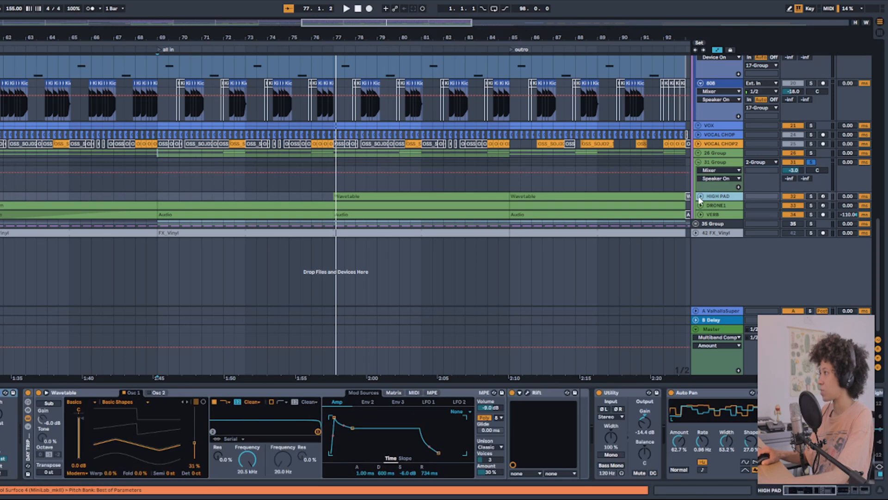
left_click(699, 196)
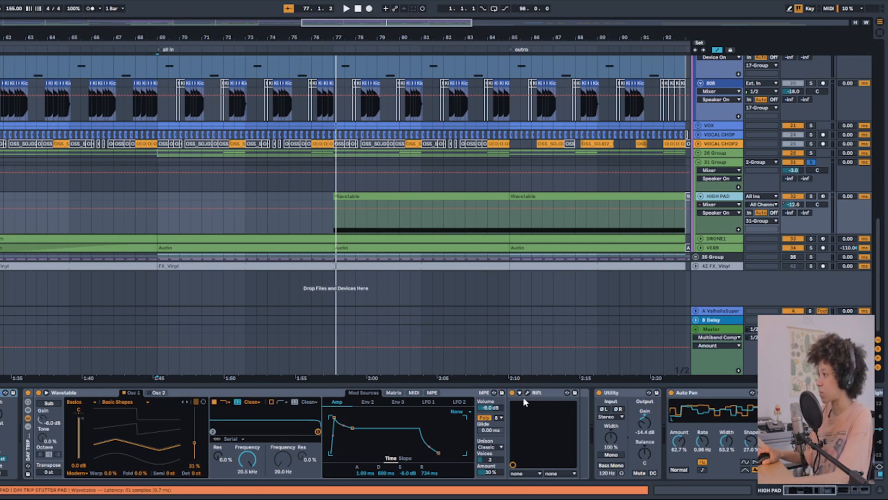
Step: Show the Rift plug-in and the Auto Pan in HIGH PAD's device chain
left_click(539, 393)
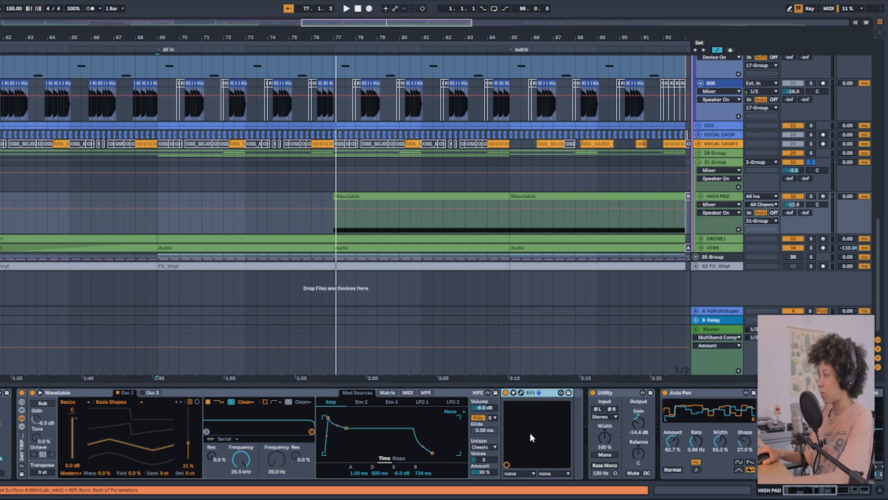
scroll(530, 434, "right", 3)
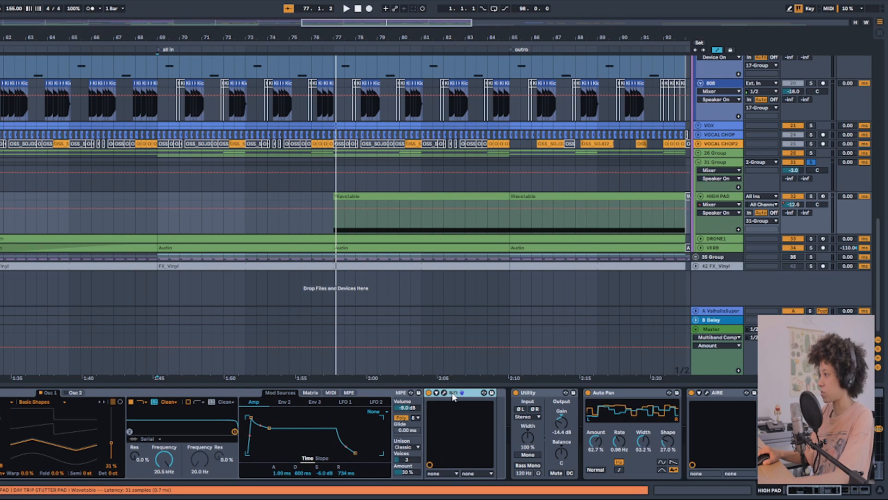
scroll(426, 433, "right", 4)
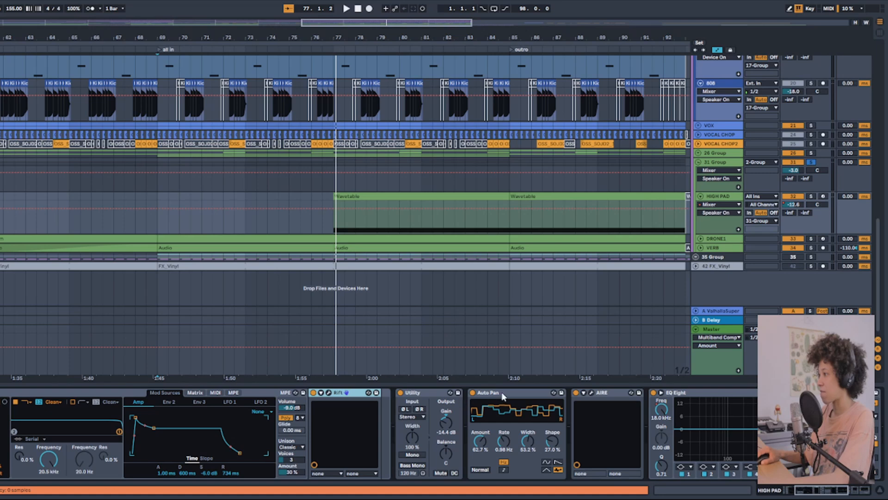
left_click(513, 396)
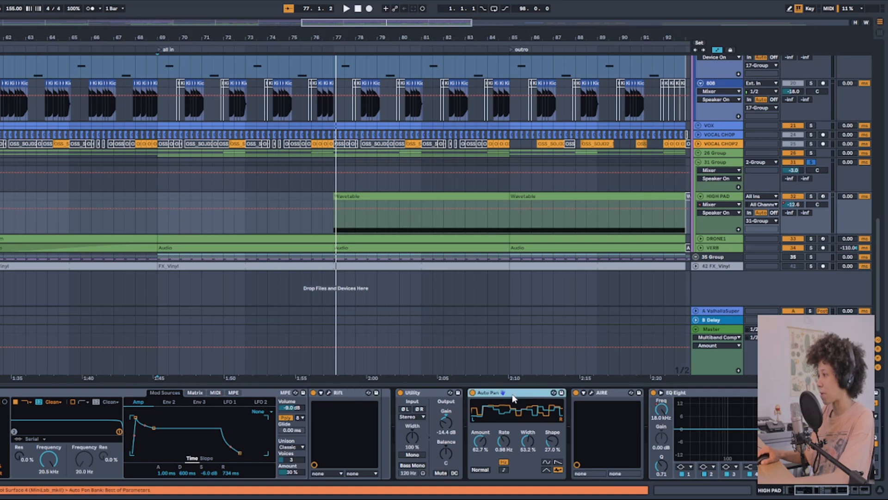
Step: Solo HIGH PAD, try the sine waveform in its Auto Pan, and restore the random waveform
left_click(813, 197)
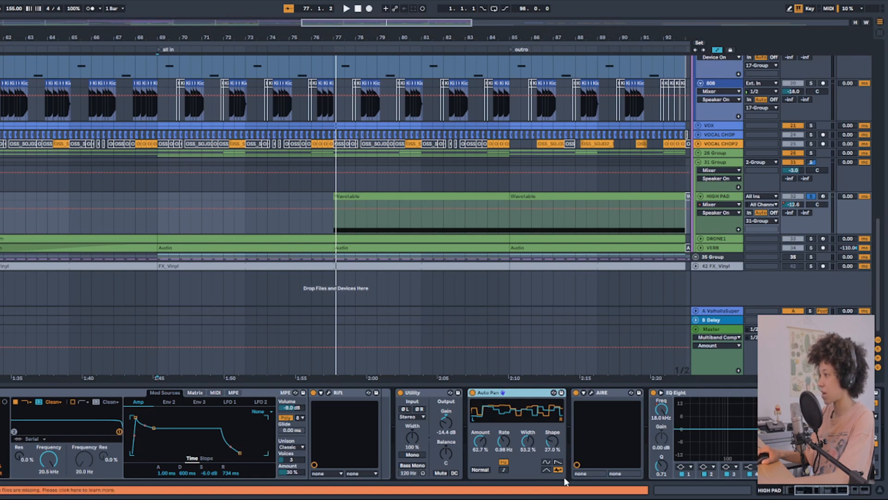
left_click(547, 462)
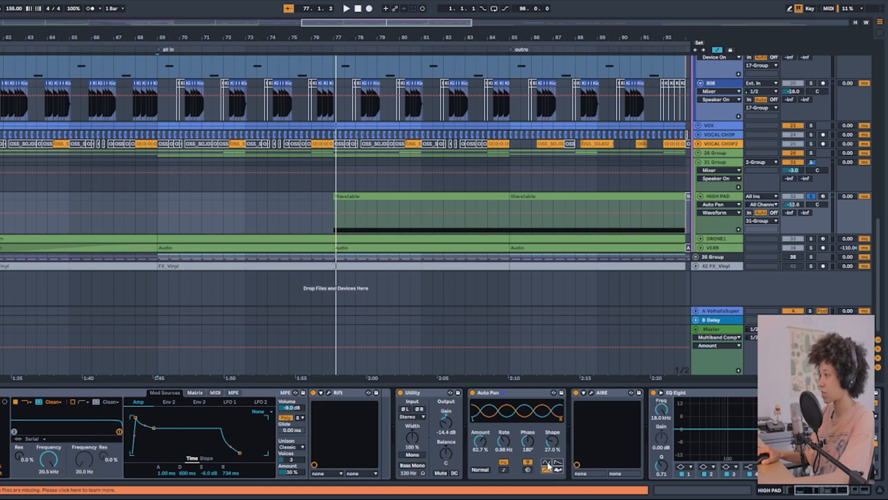
left_click(558, 470)
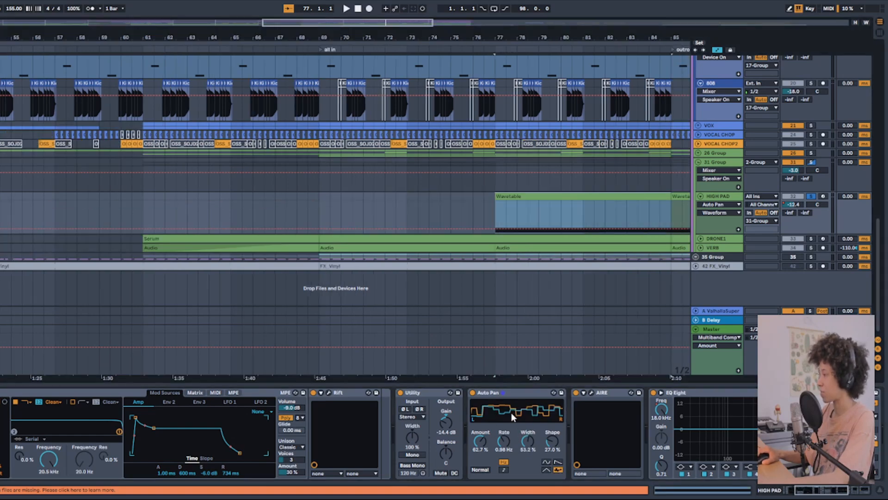
Step: Play HIGH PAD from bar 77, compare it with Auto Pan off and on, and set Auto Pan's Amount to 66.7%
key("space")
left_click(472, 394)
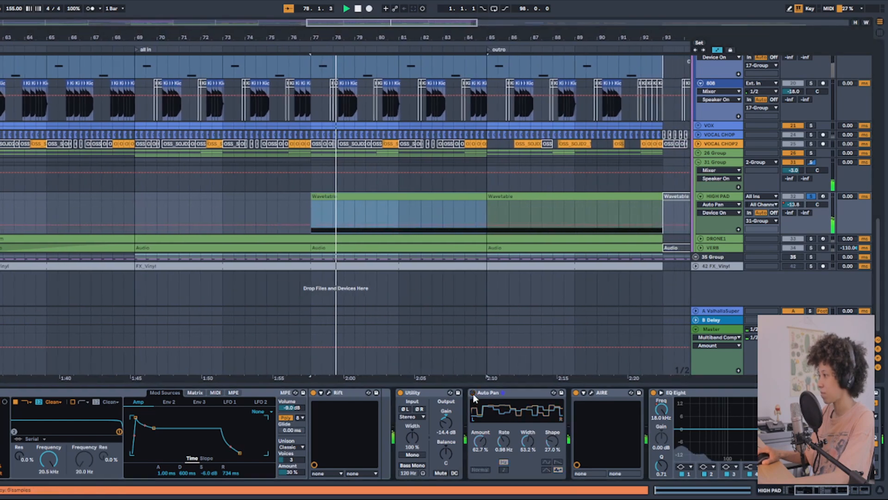
left_click(473, 392)
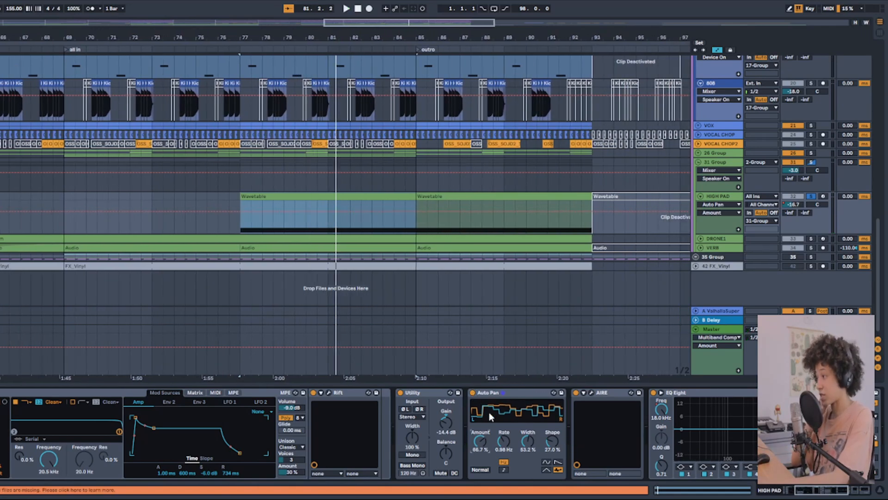
scroll(447, 428, "right", 3)
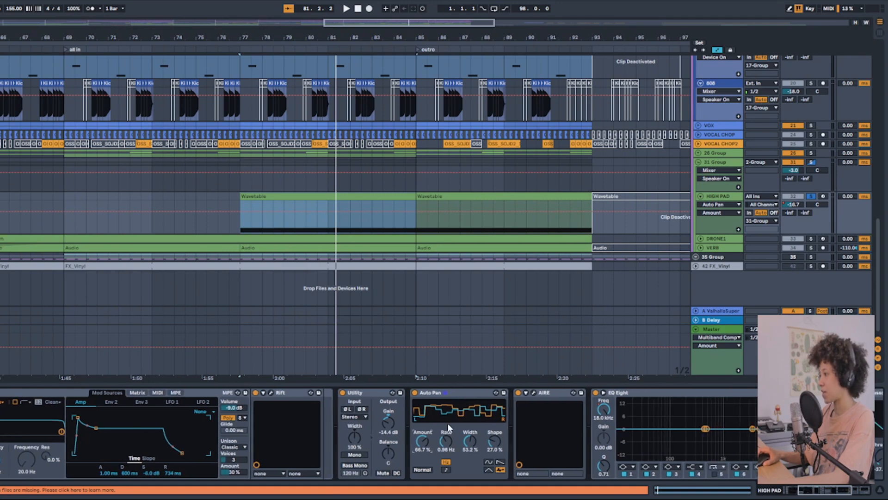
Step: Bring the AIRE plug-in into view in HIGH PAD's device chain and select it
scroll(448, 423, "right", 10)
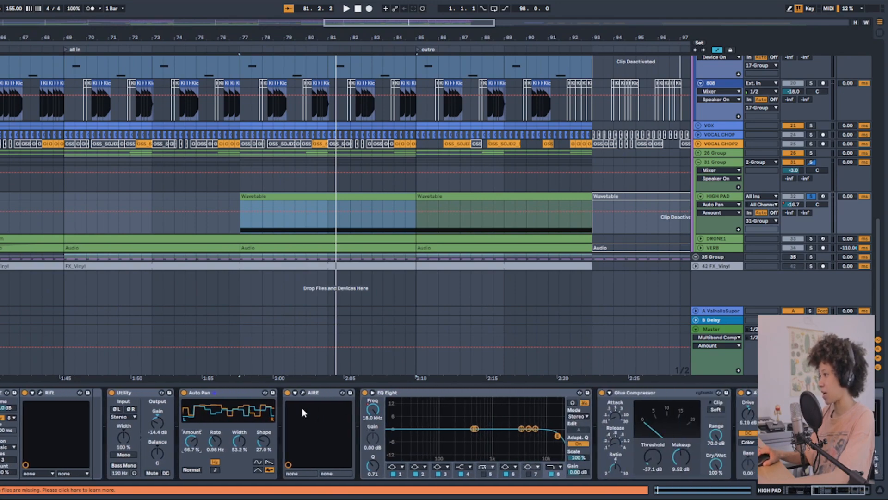
scroll(296, 409, "right", 4)
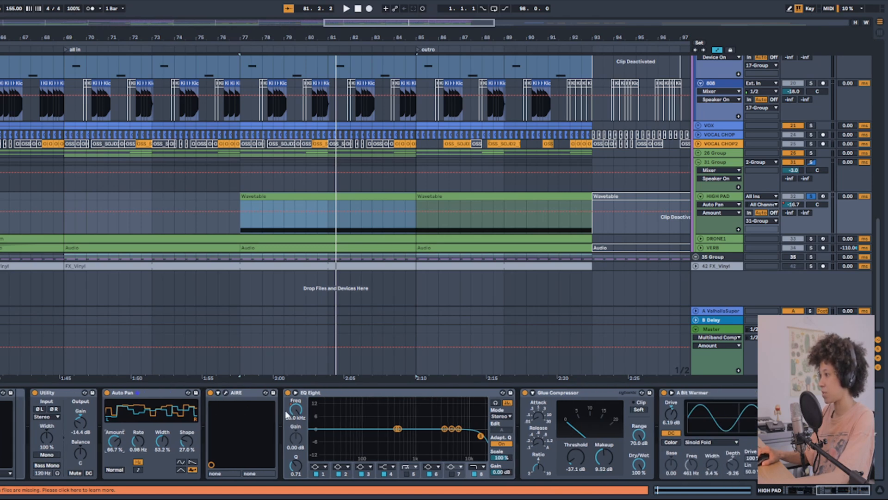
left_click(243, 392)
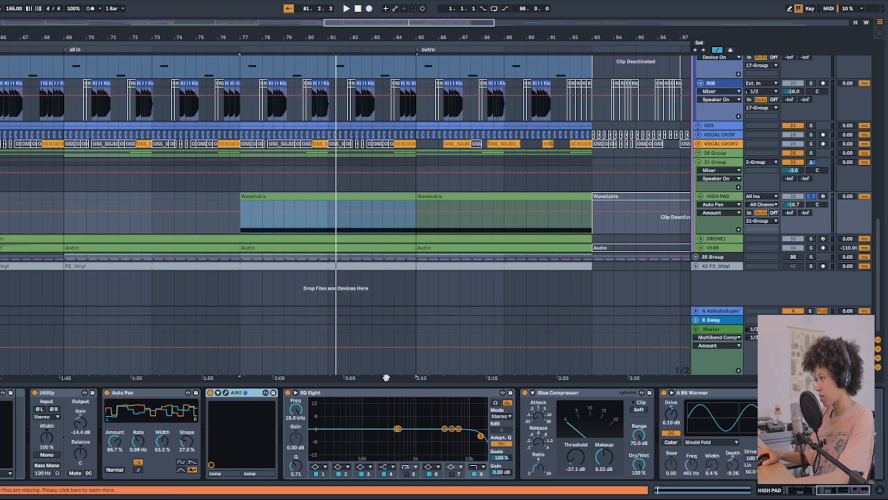
Step: Review HIGH PAD's EQ Eight band 8 frequency automation across the whole song, plus its Glue Compressor and A Bit Warmer
left_click(298, 412)
key("w")
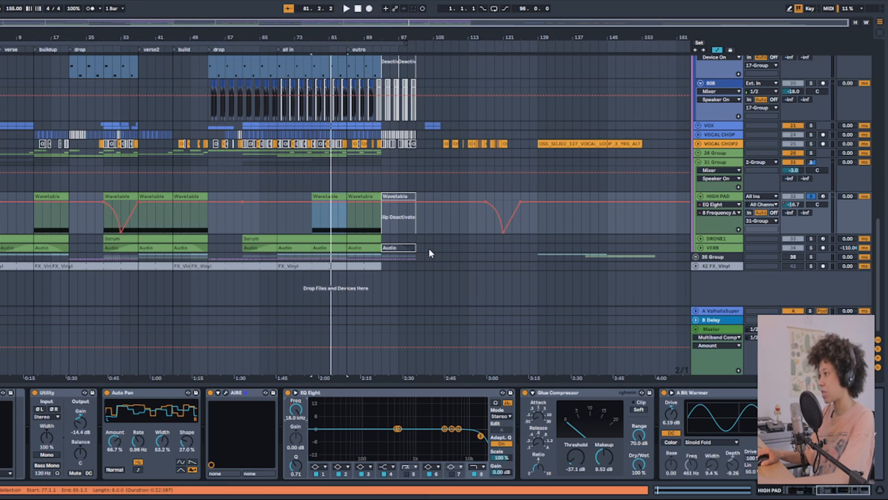
scroll(253, 217, "up", 5)
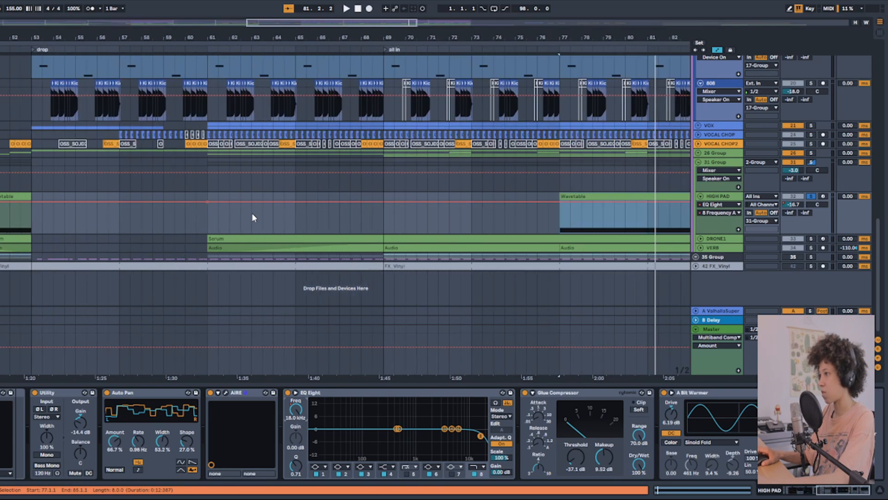
scroll(380, 228, "down", 3)
left_click(571, 396)
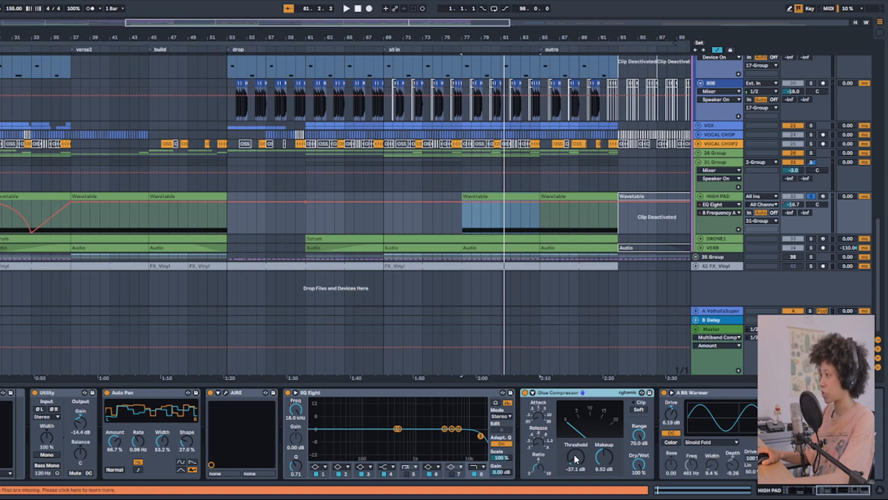
left_click(705, 394)
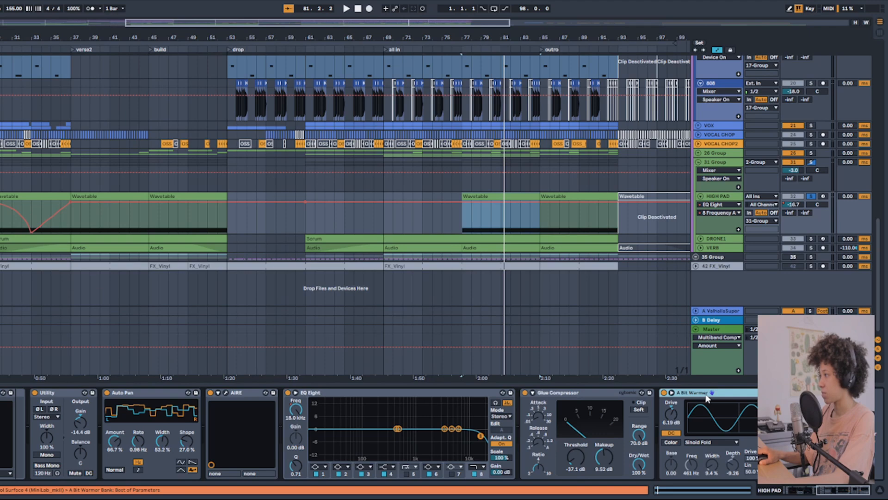
Step: Solo and unfold the DRONE1 track, and play its Serum clip from bar 61
left_click(726, 238)
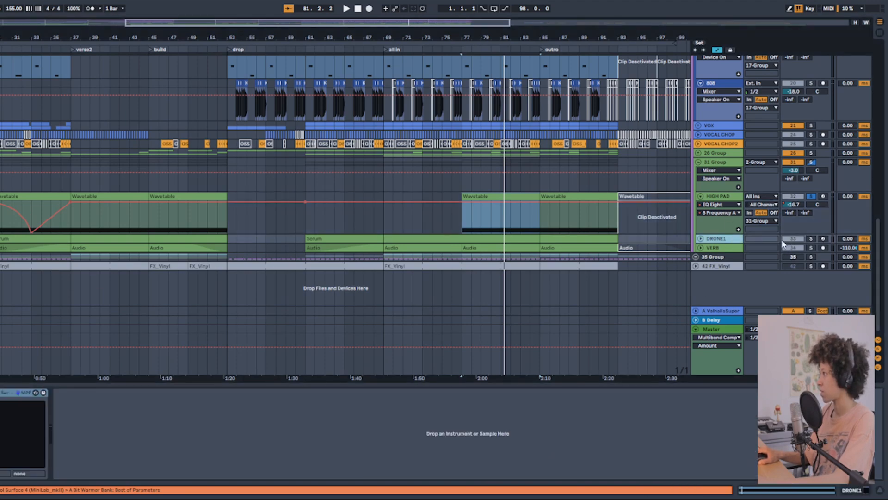
left_click(811, 237)
left_click(703, 238)
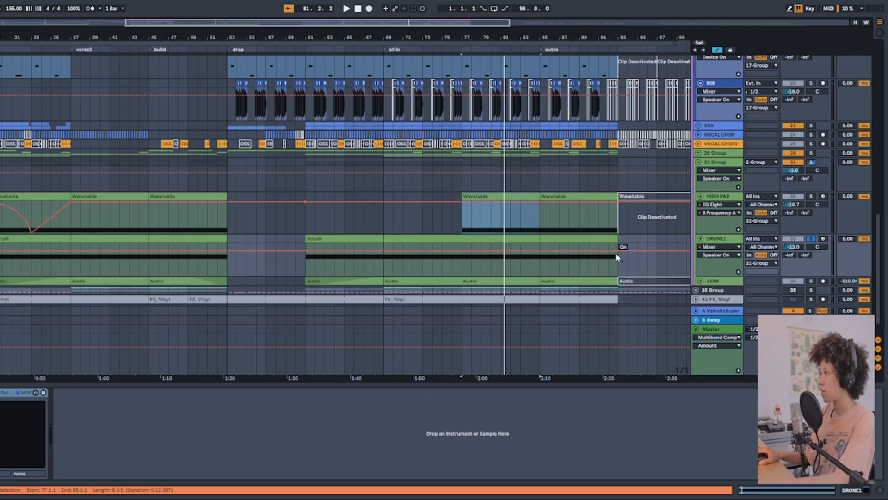
left_click(615, 253)
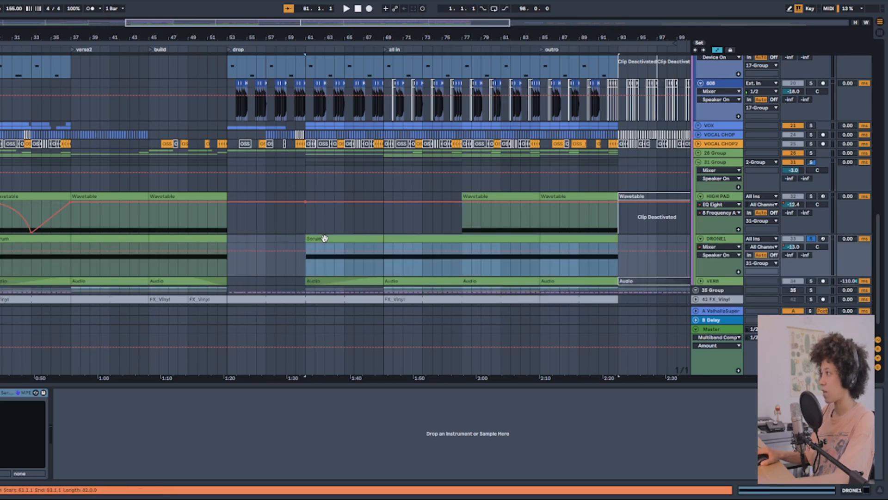
left_click(728, 241)
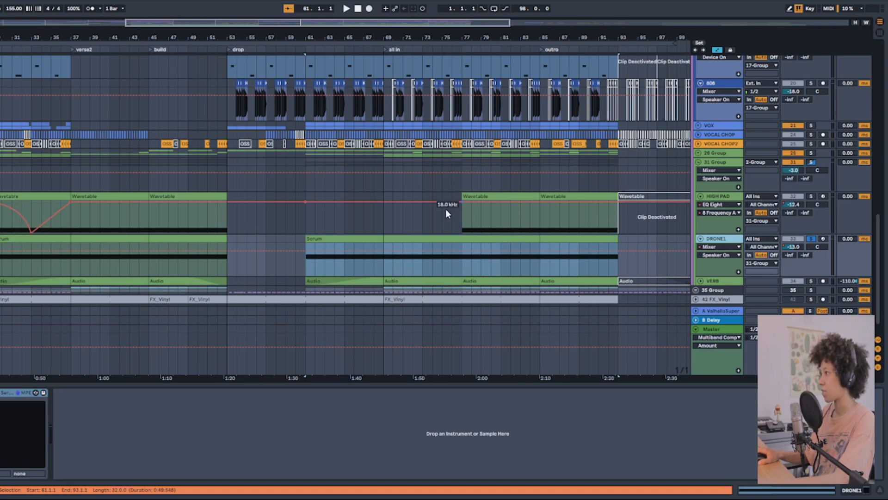
key("space")
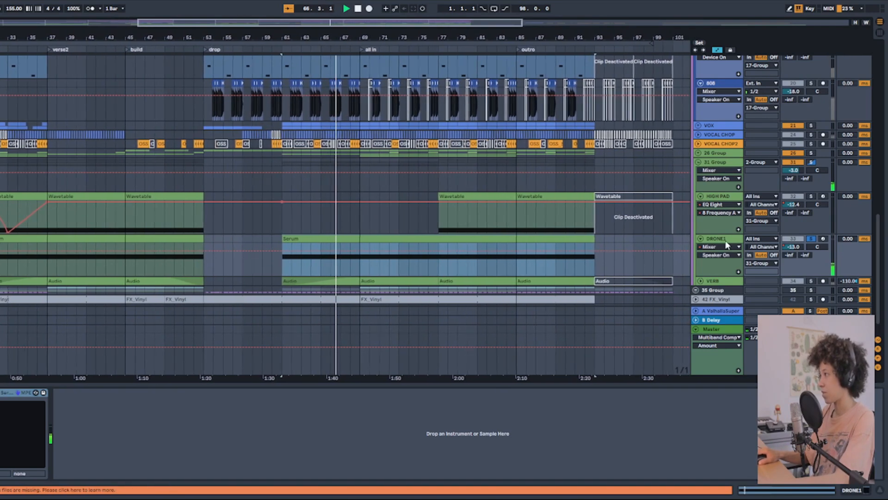
Step: Select, solo and unfold the VERB track
left_click(724, 283)
left_click(811, 281)
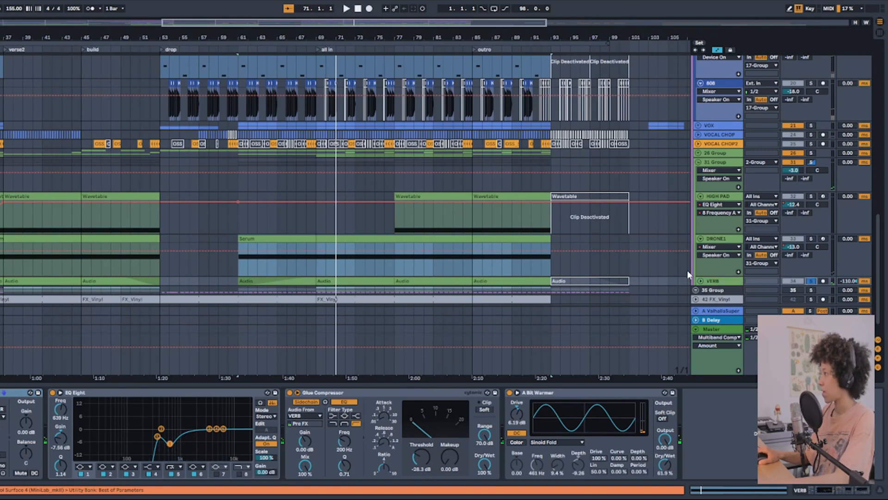
scroll(689, 275, "down", 2)
left_click(700, 262)
scroll(712, 261, "down", 3)
Step: Unfold the 35 Group for a brief look at its tracks and fold it again
left_click(715, 271)
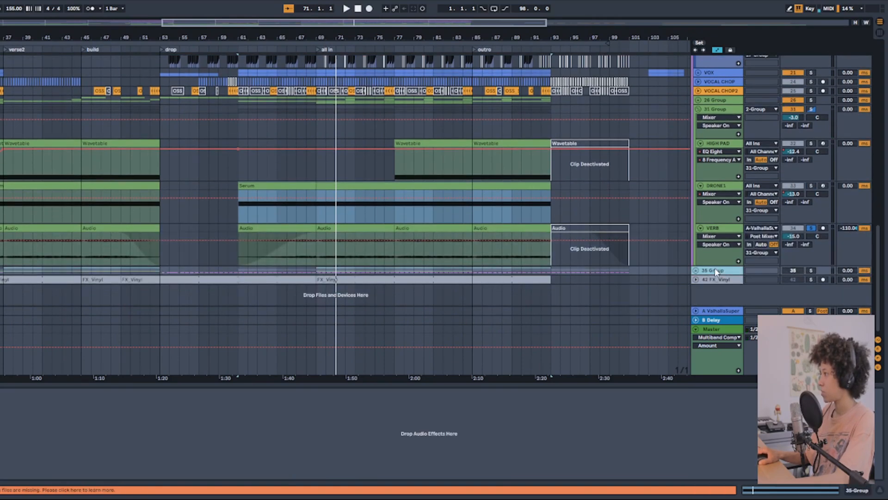
left_click(696, 270)
scroll(699, 269, "down", 3)
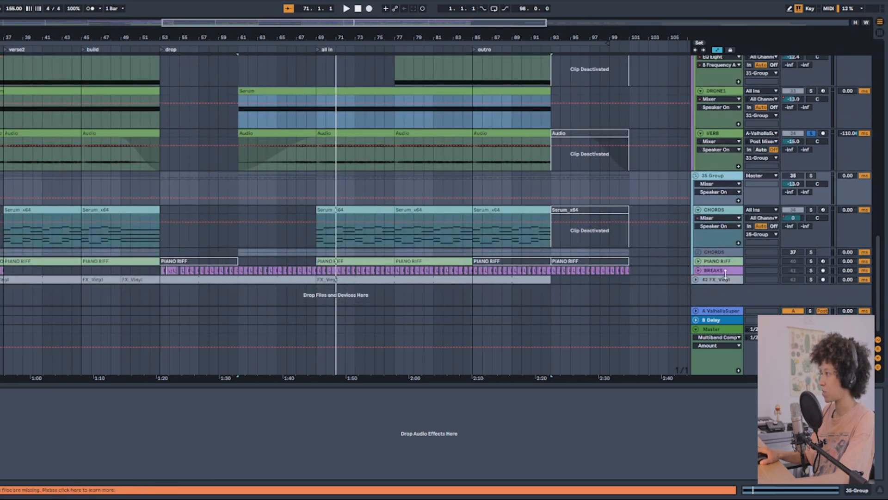
left_click(696, 176)
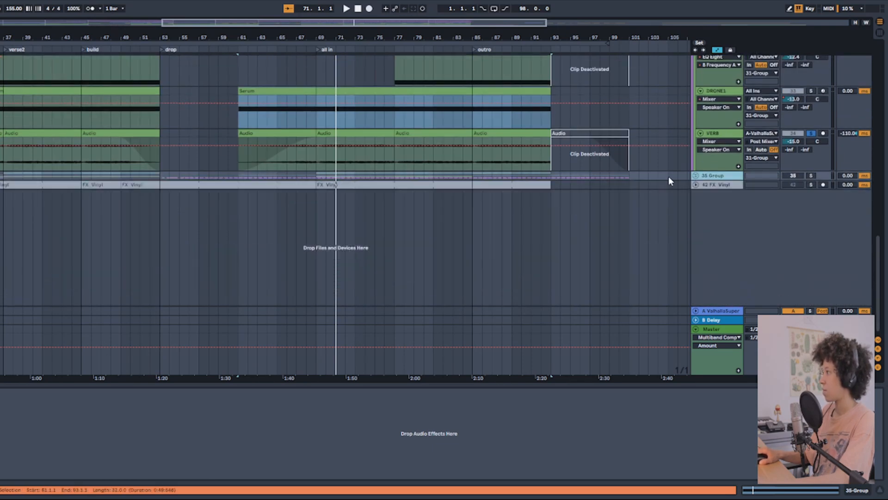
Step: Show VERB's device chain and play the soloed track from bar 69, the start of the "all in" section
left_click(717, 133)
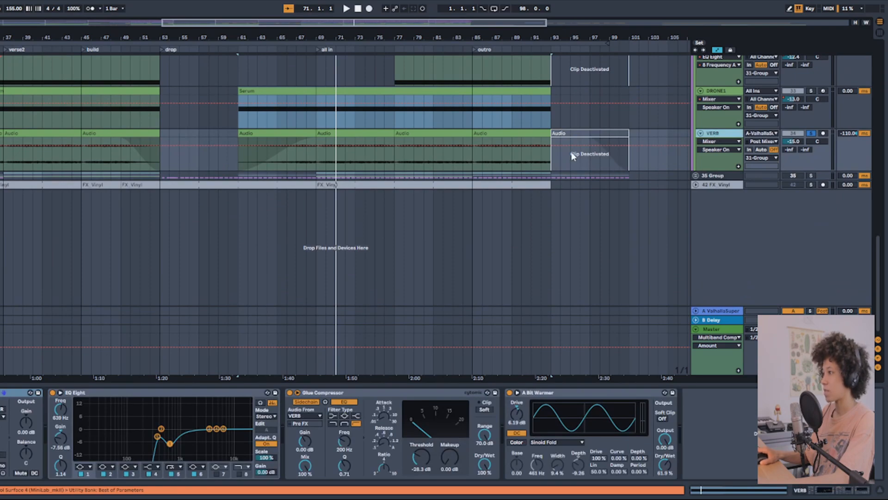
left_click(323, 167)
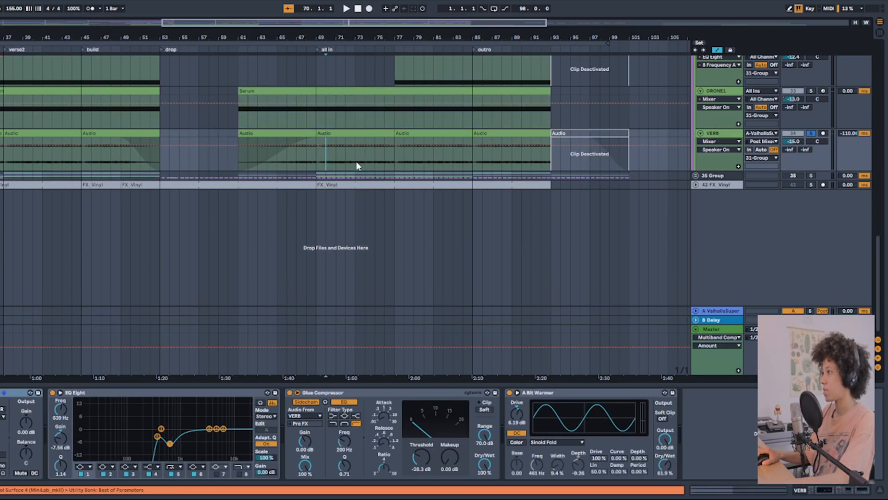
left_click(318, 165)
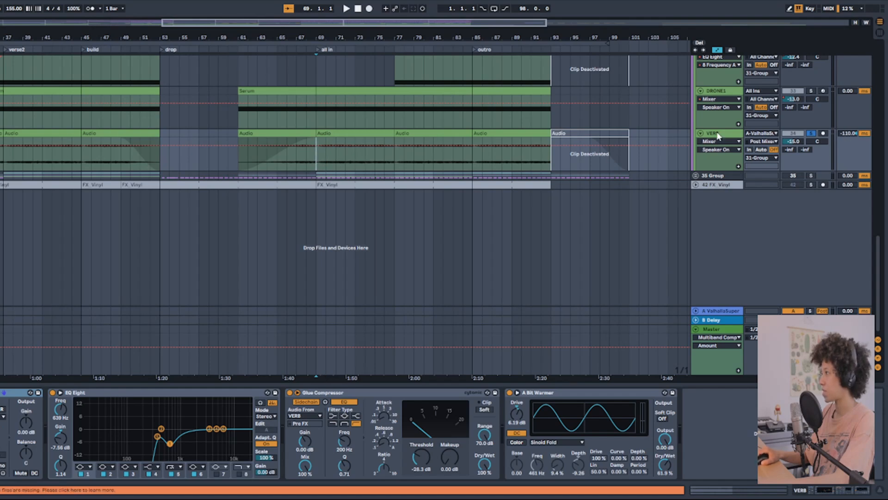
key("space")
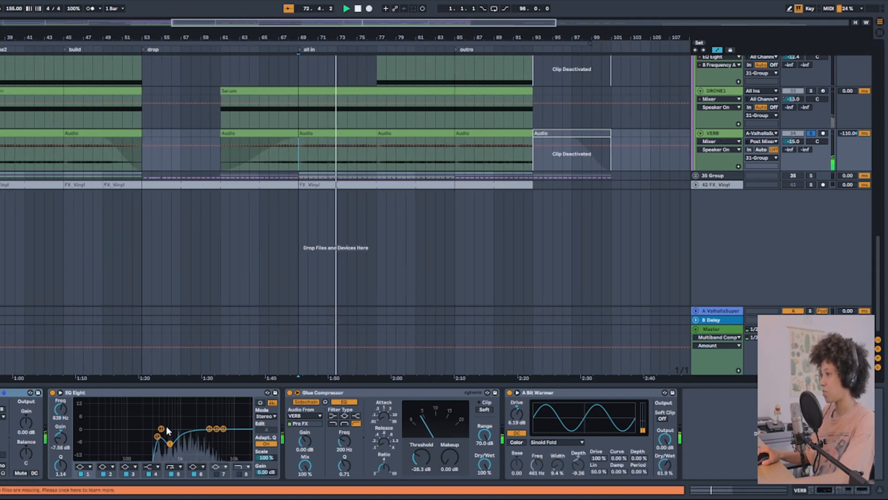
key("space")
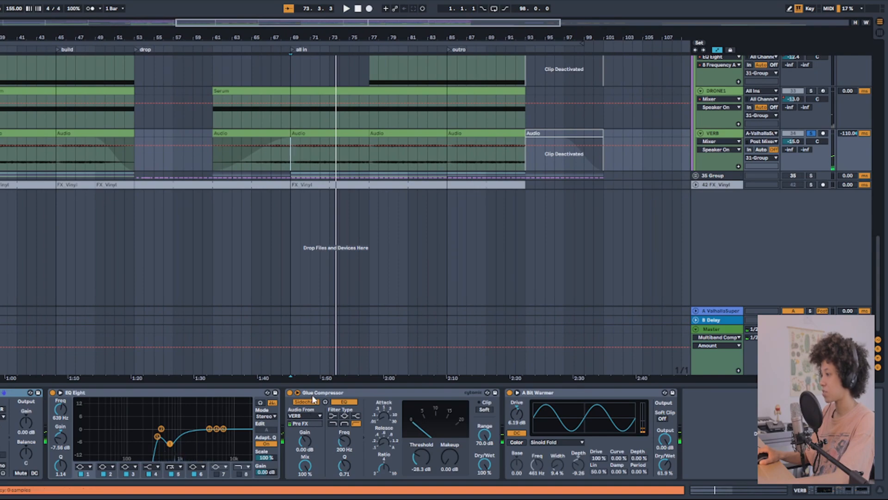
Step: Examine the sidechained Glue Compressor and the A Bit Warmer in VERB's device chain
left_click(299, 392)
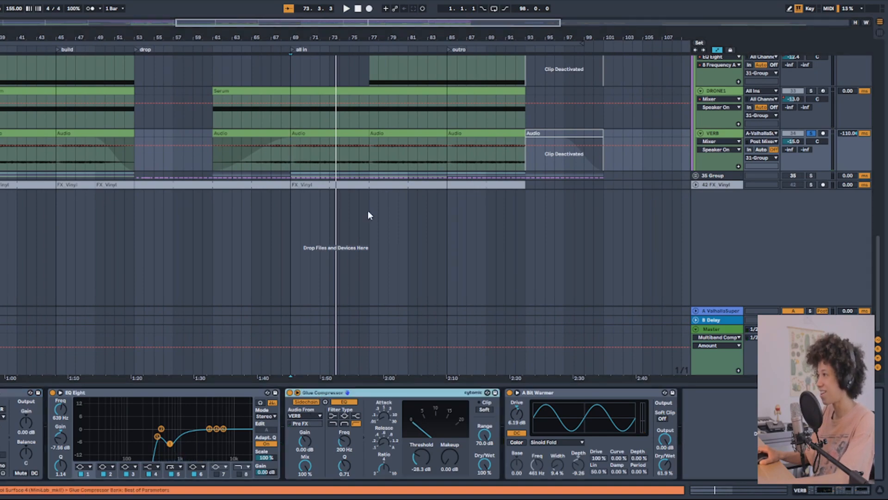
scroll(393, 199, "up", 10)
scroll(292, 178, "down", 5)
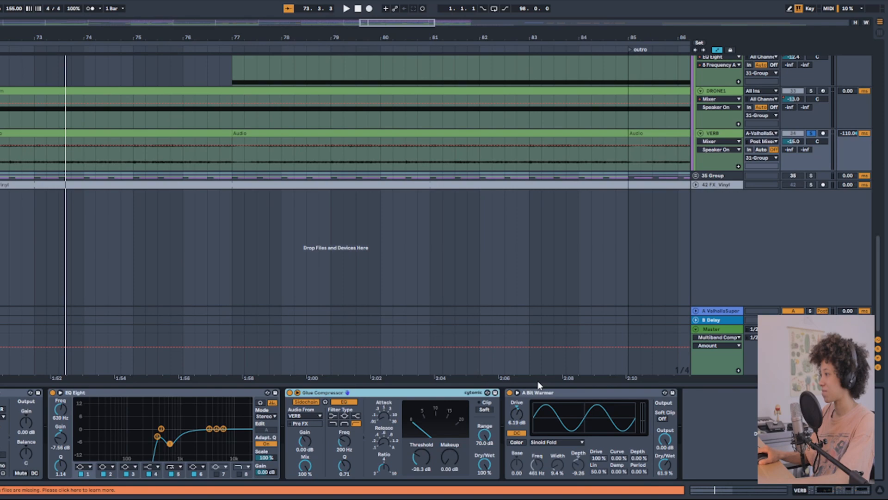
left_click(570, 394)
Step: Show the whole arrangement, and select and unfold the 26 Group with its arp and lead tracks
scroll(367, 155, "down", 10)
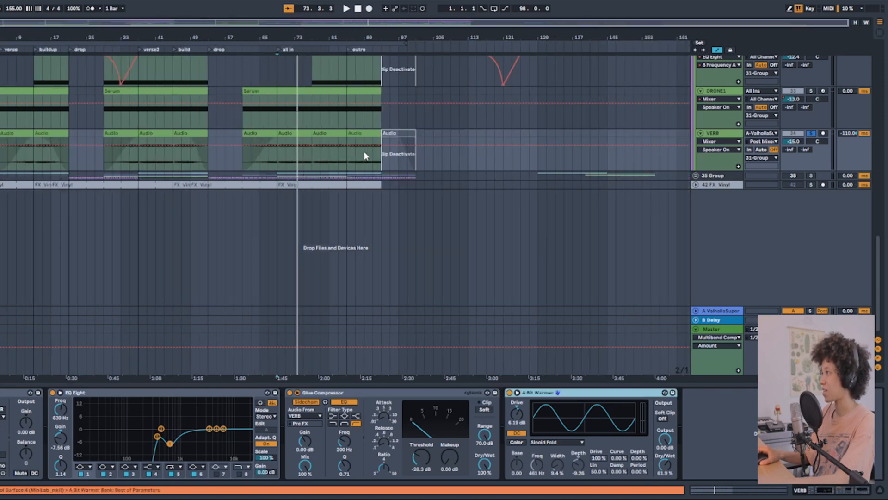
scroll(679, 162, "up", 4)
left_click(709, 103)
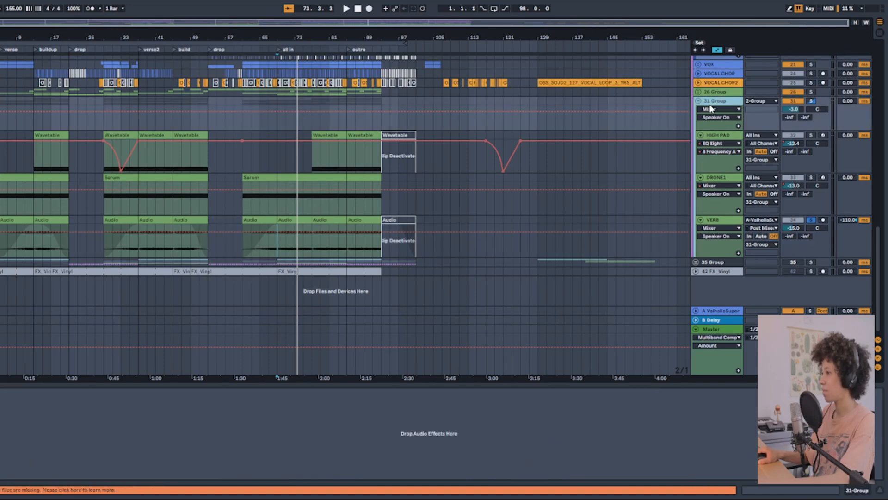
left_click(715, 92)
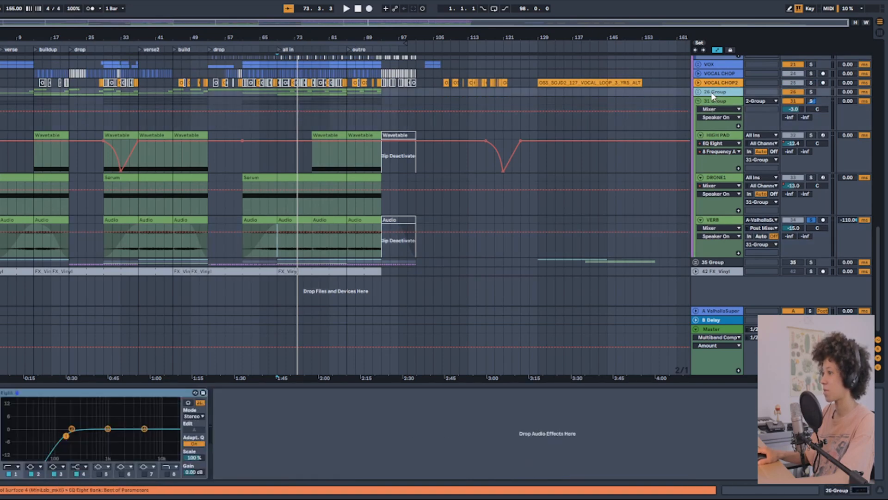
scroll(712, 97, "up", 2)
left_click(698, 140)
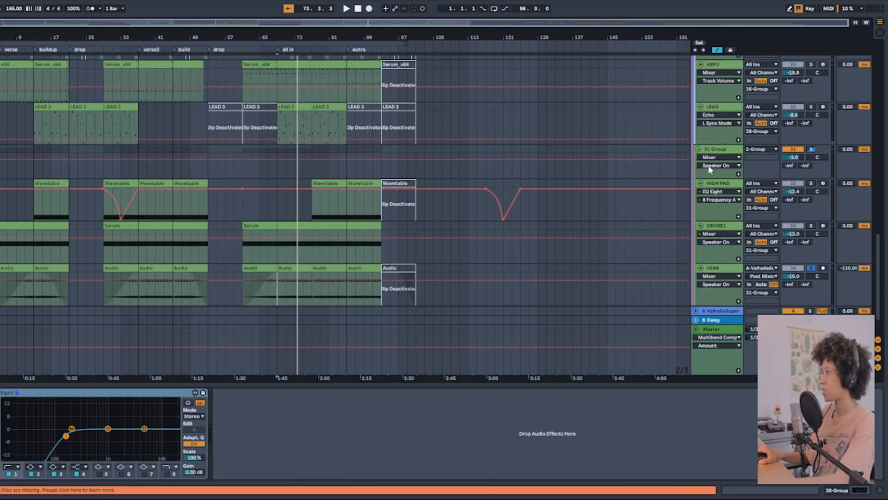
scroll(704, 159, "up", 5)
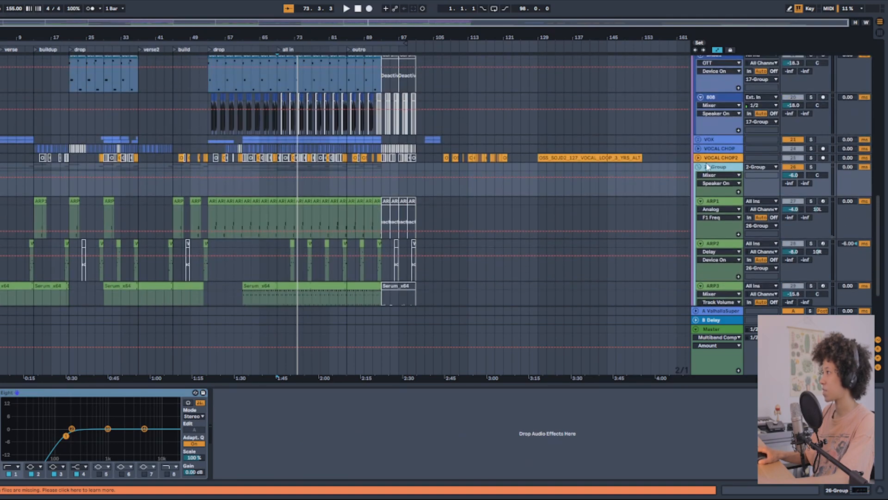
Step: Review the Master track's Multiband Compression, the first Utility's Stereo Width automation and the second Utility
left_click(311, 356)
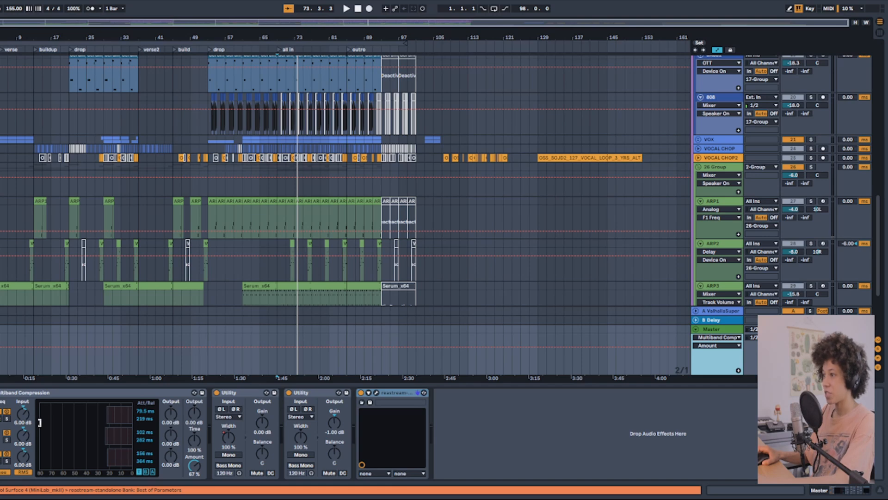
left_click(101, 391)
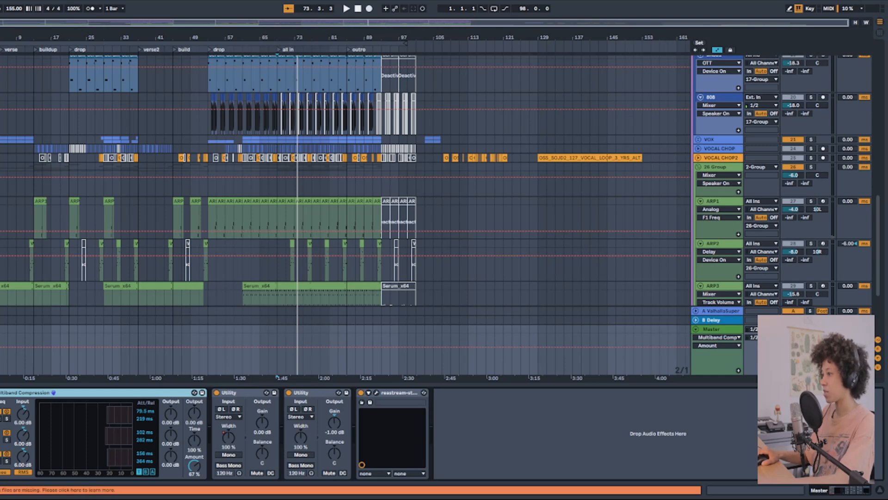
left_click(232, 434)
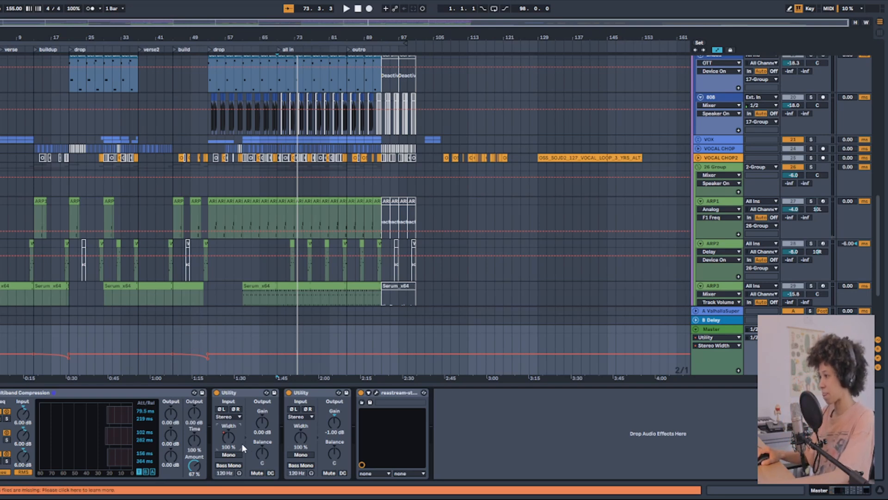
left_click(243, 393)
left_click(318, 392)
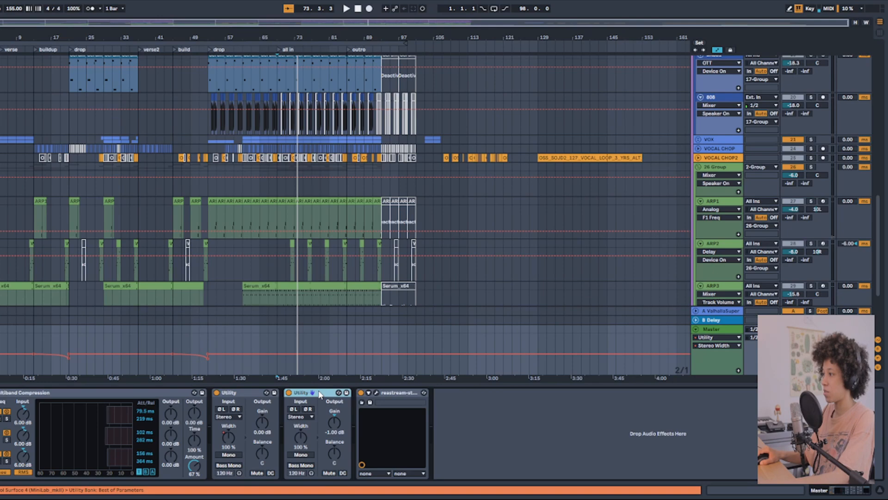
Step: Open the browser on the VST plug-ins, and point out reastream-standalone and the second Utility on the Master track
key("ctrl+alt+b")
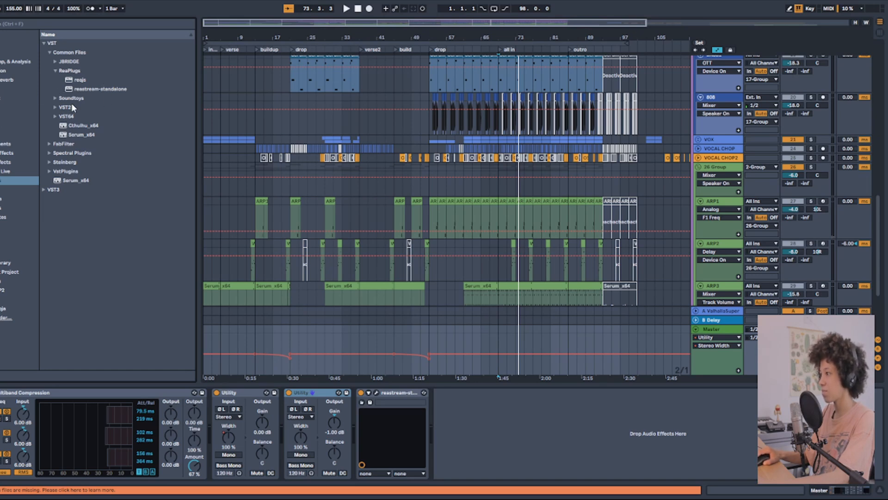
left_click(394, 391)
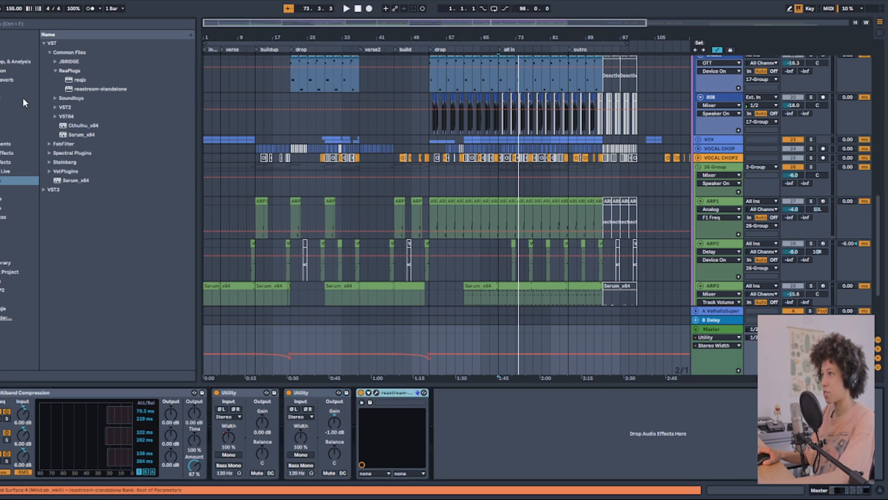
left_click(315, 393)
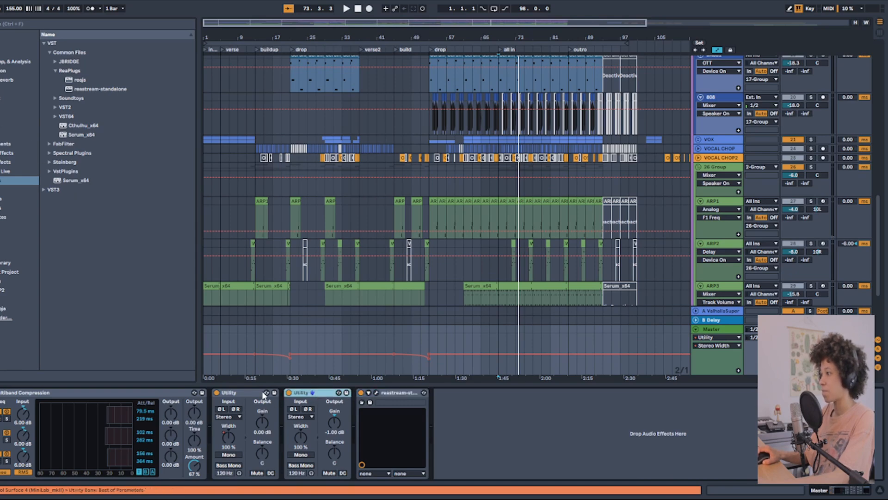
Step: Add an EQ Eight to the Master chain between the second Utility and reastream-standalone
left_click(252, 394)
left_click(12, 63)
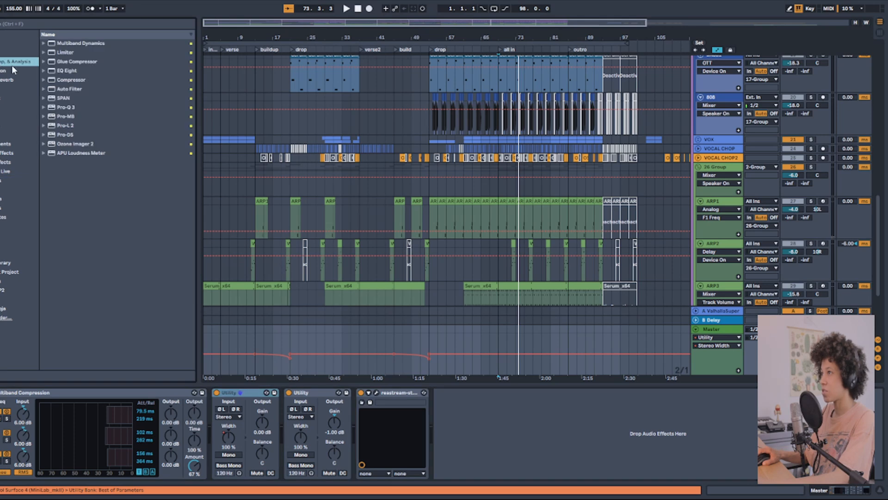
left_click(69, 72)
left_click_drag(81, 70, 348, 431)
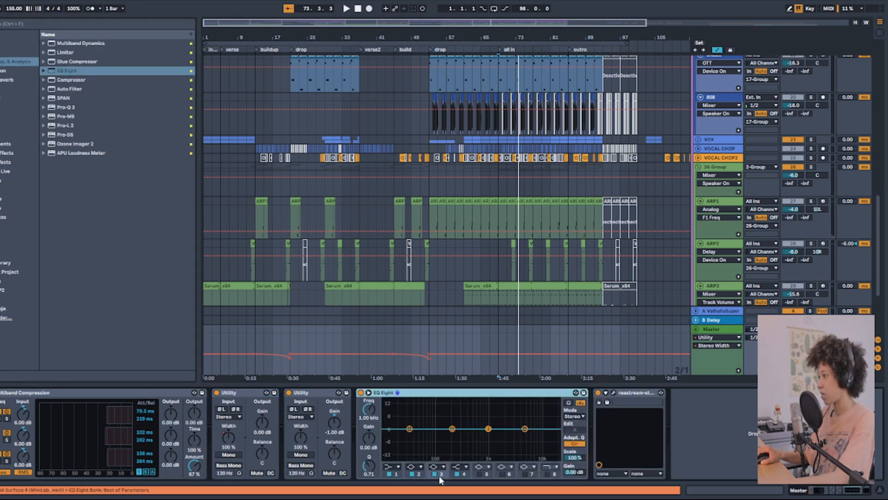
Step: Shape the Master's EQ Eight into a band-pass, with a low cut on band 1 and a high cut on band 8 at 1.50 kHz
left_click(396, 468)
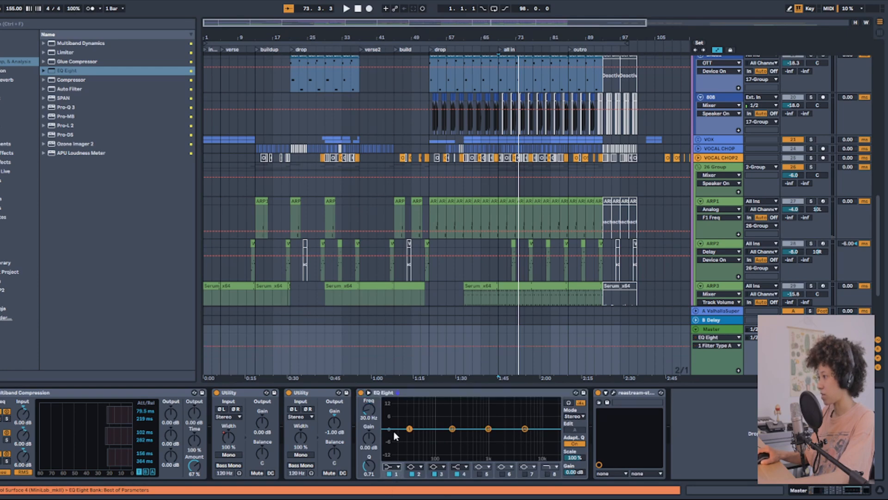
left_click(395, 420)
left_click_drag(368, 412, 368, 432)
left_click(547, 474)
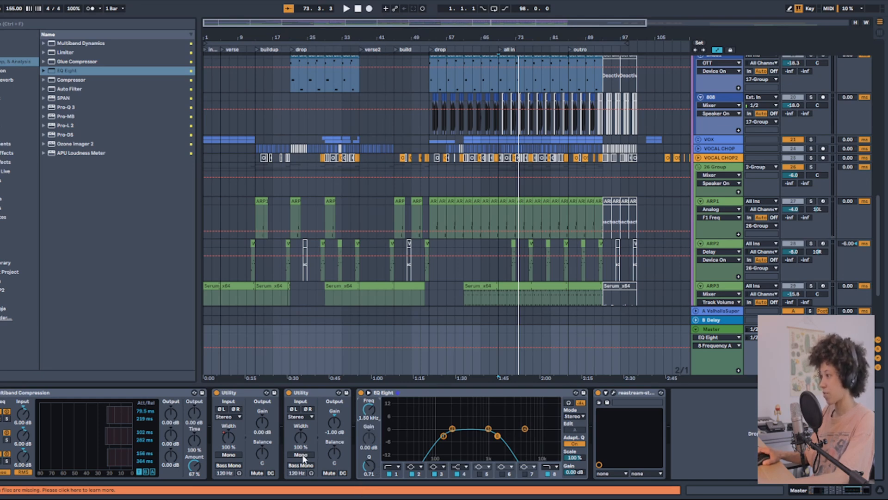
Step: Switch the Master's second Utility to Mono and play the all in section from bar 73
left_click(302, 455)
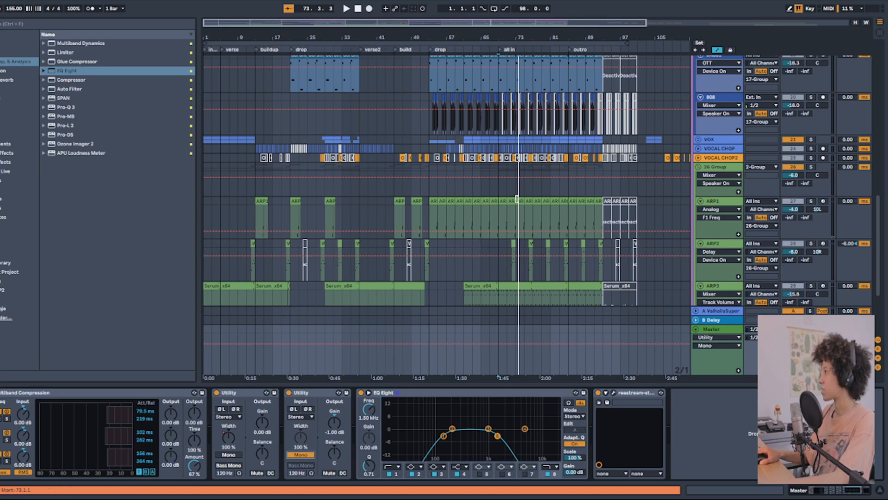
left_click(516, 184)
left_click(811, 157)
key("space")
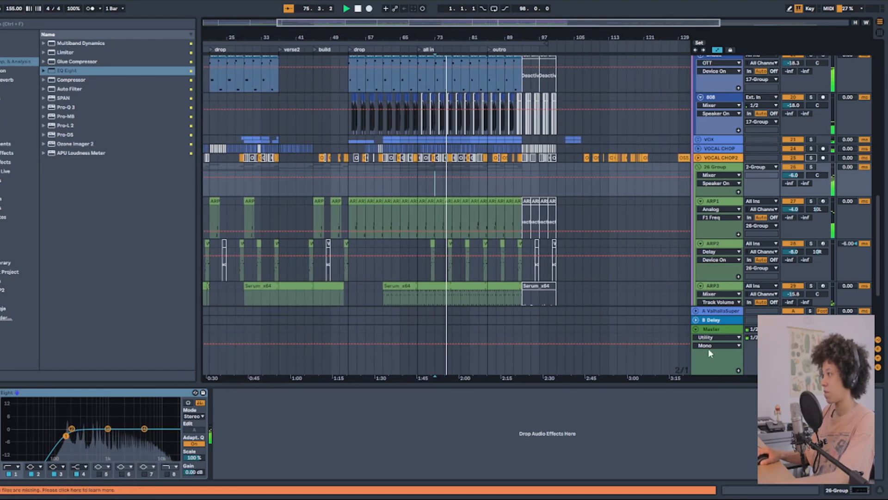
Step: Deactivate the second Utility and the EQ Eight together on the Master track, and play again from bar 73
left_click(716, 328)
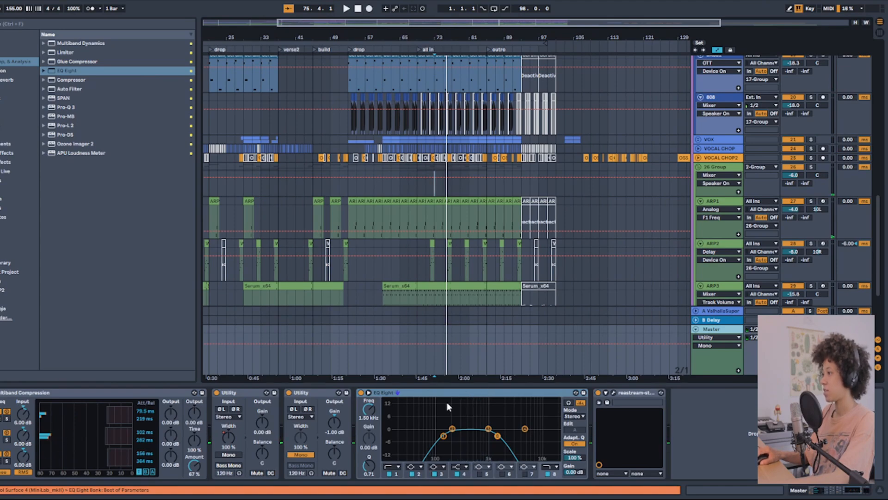
left_click(320, 394)
left_click(430, 396)
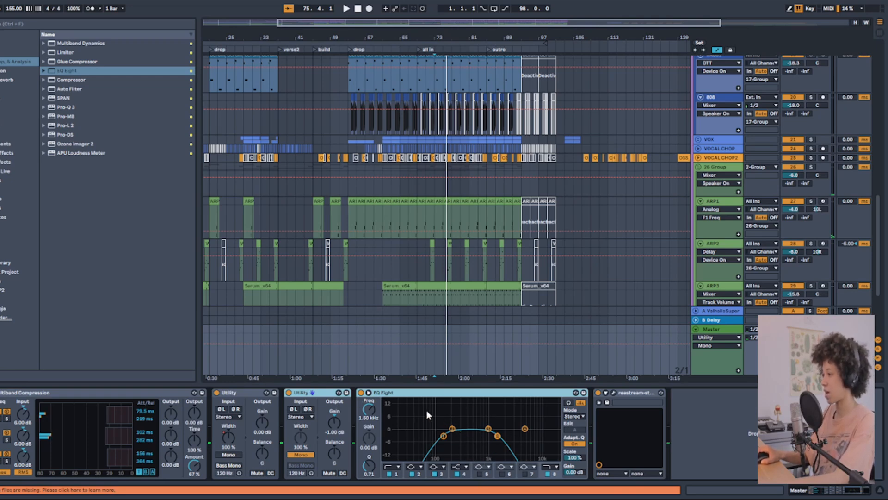
left_click(361, 392)
key("space")
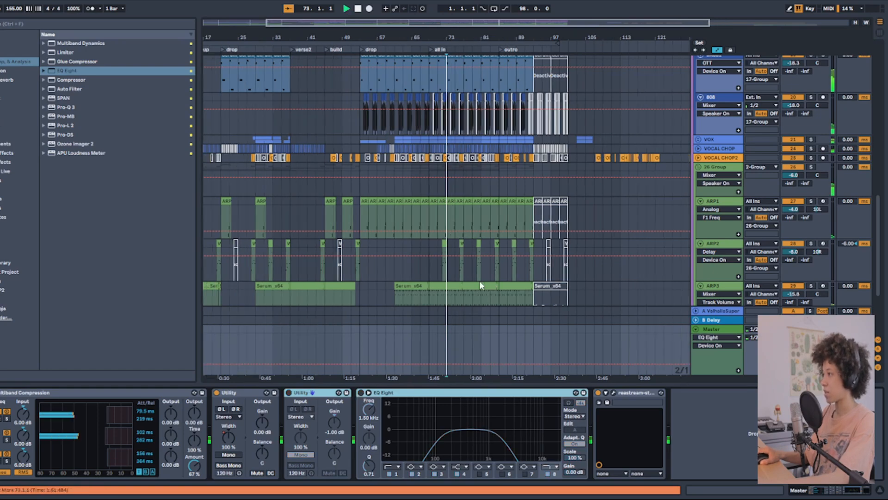